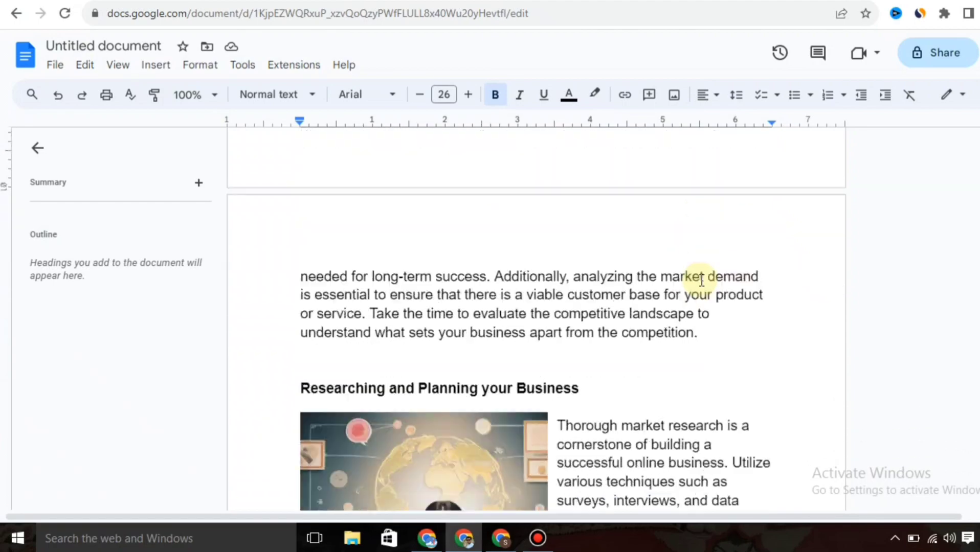
# Copy the article text from the "Introduction" heading through "Implementing e-commerce solutions will enable".
pyautogui.scroll(-5, 700, 280)
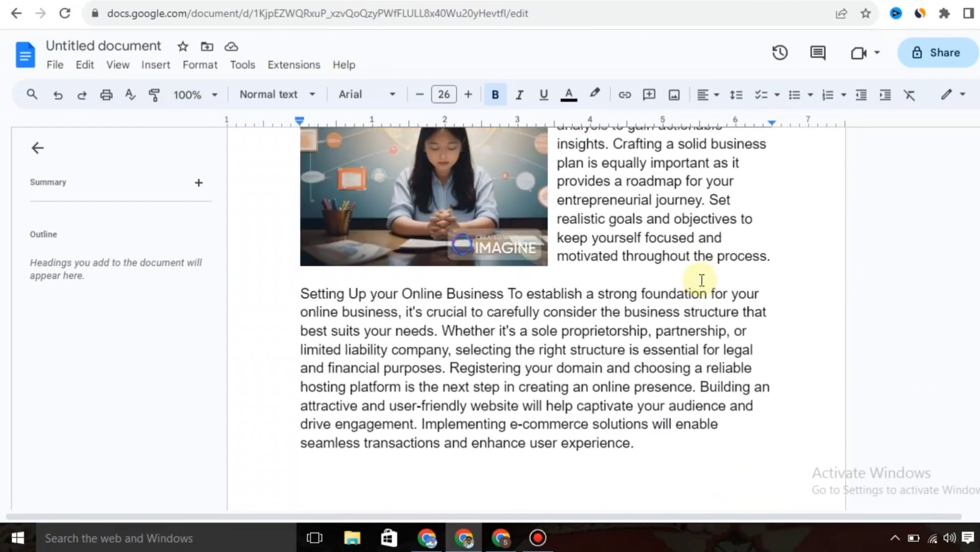
pyautogui.scroll(-5, 701, 280)
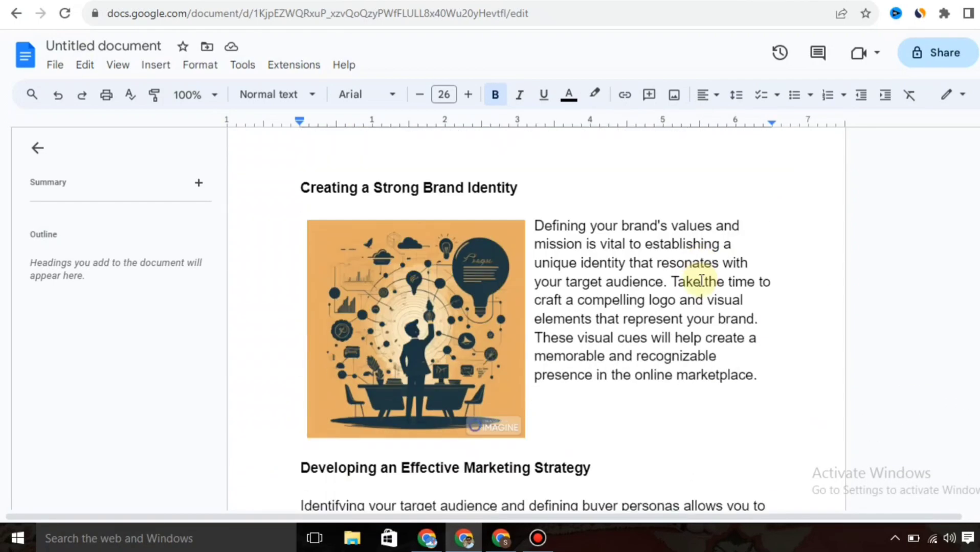
pyautogui.scroll(15, 700, 279)
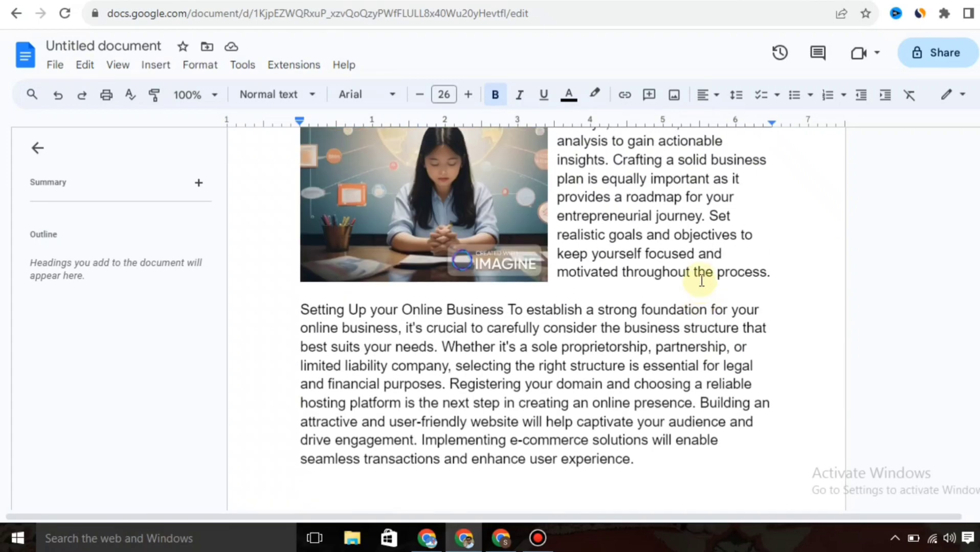
pyautogui.scroll(6, 701, 280)
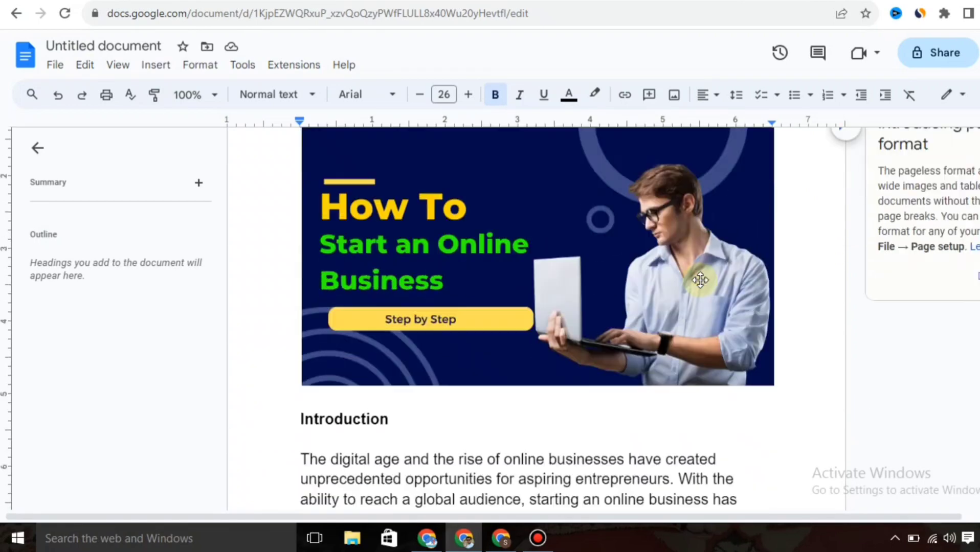
pyautogui.click(305, 297)
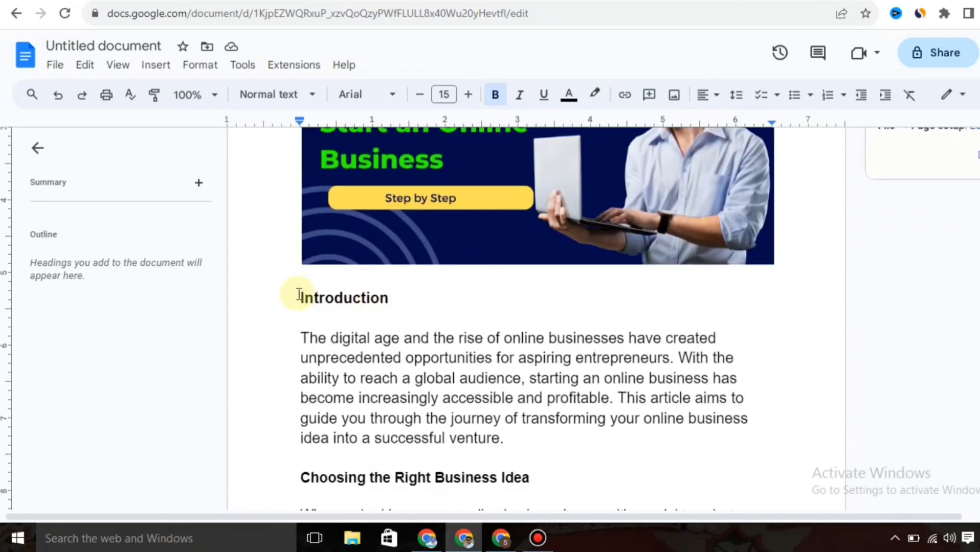
pyautogui.moveTo(299, 295); pyautogui.dragTo(730, 490)
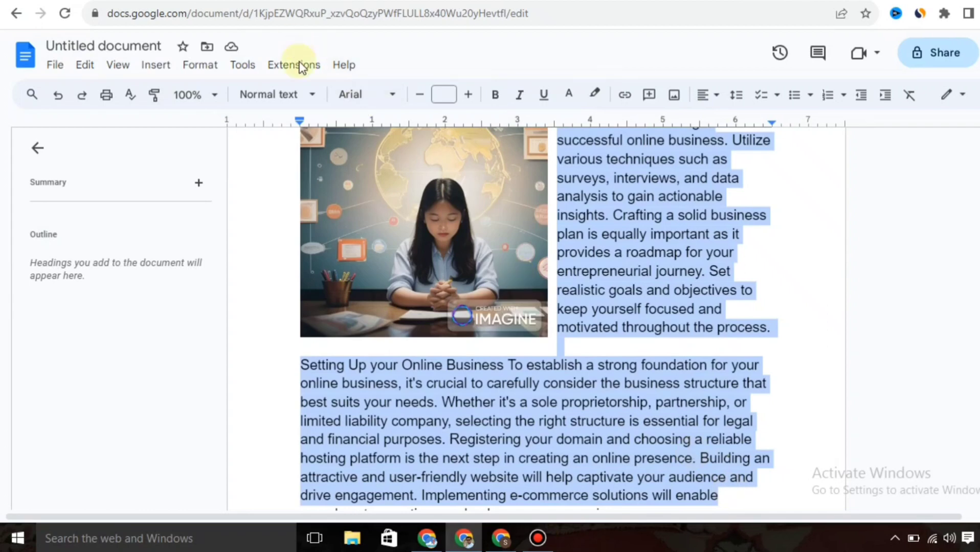
# Switch to the SmallSEOTools plagiarism checker, dismiss its notification request, and paste the copied article text for checking.
pyautogui.click(427, 538)
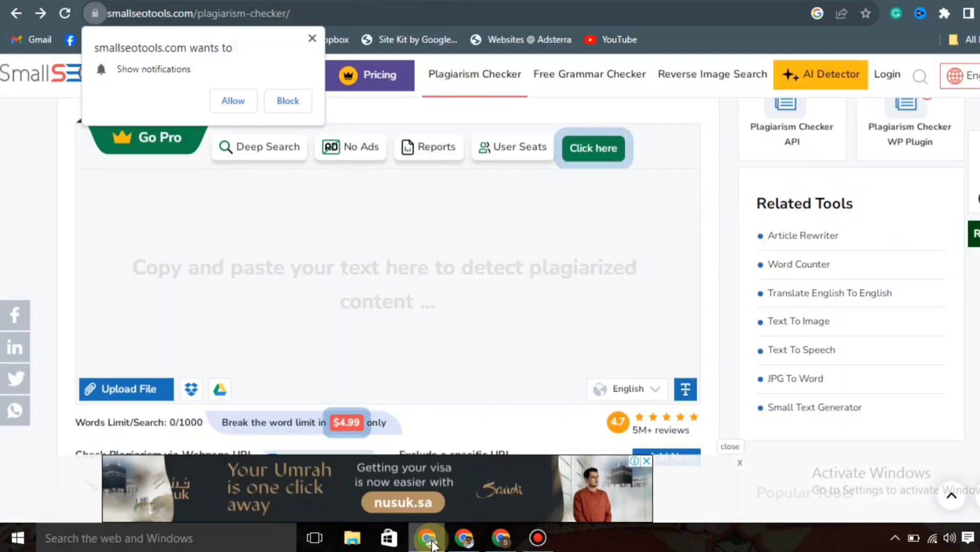
pyautogui.click(313, 37)
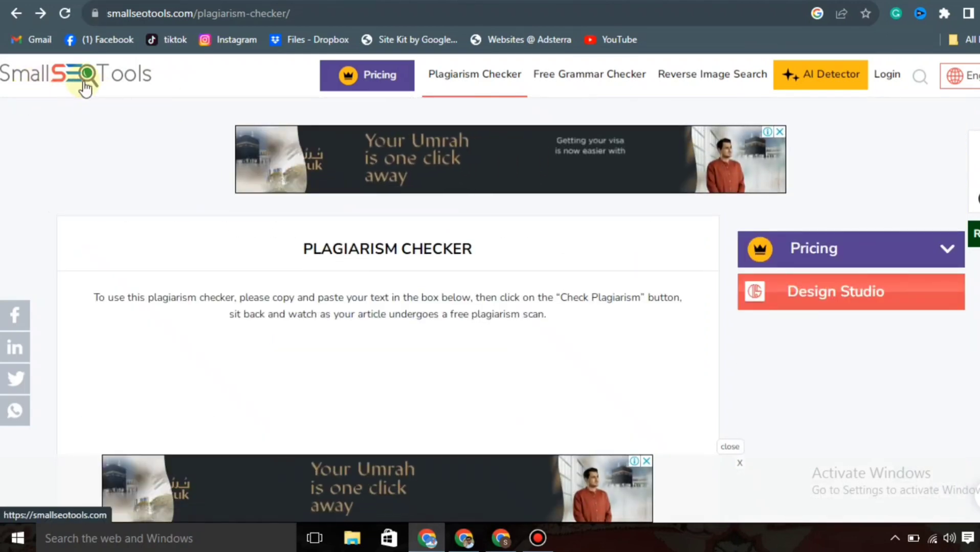
pyautogui.scroll(-5, 370, 247)
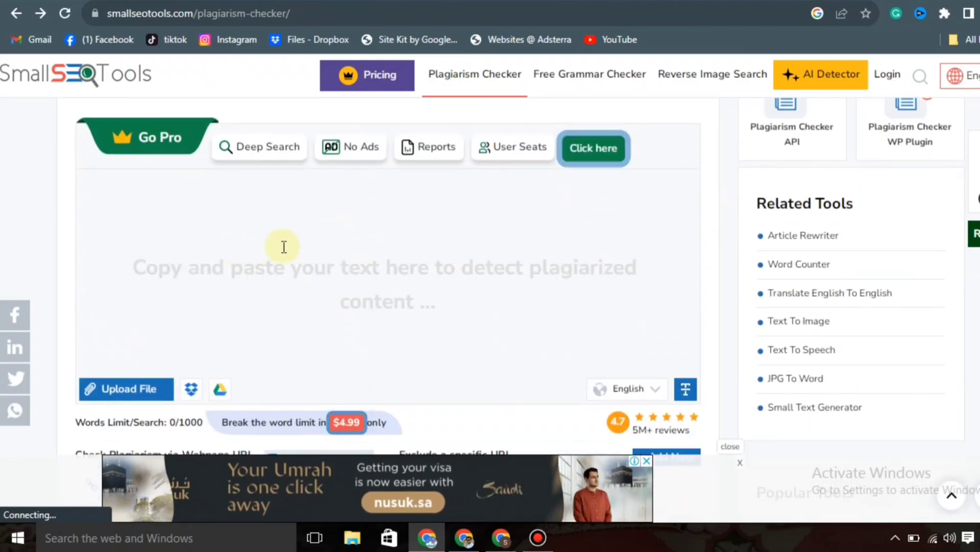
pyautogui.click(267, 268)
pyautogui.hotkey('ctrl', 'v')
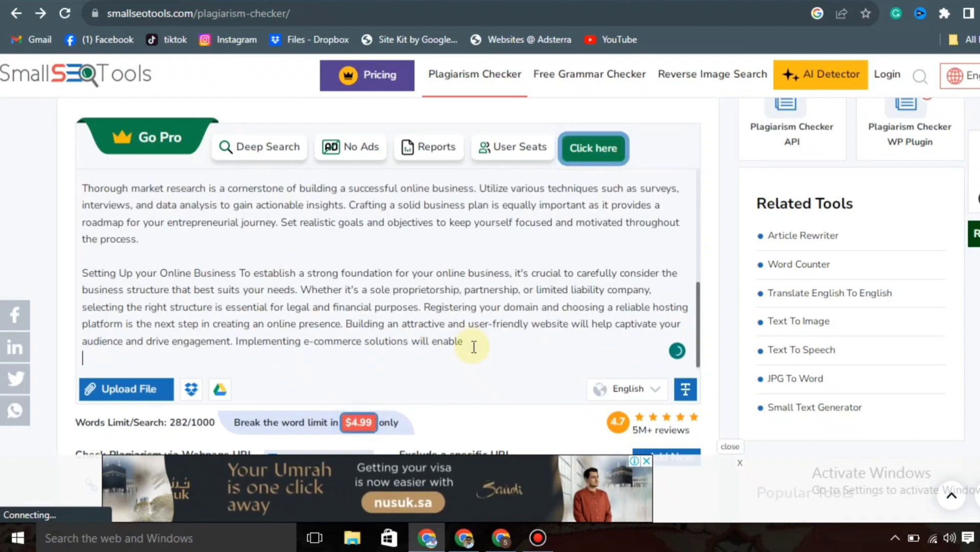
# Complete the "I'm not a robot" verification and run the plagiarism check, dismissing the site's notification request.
pyautogui.scroll(-1, 593, 381)
pyautogui.scroll(-4, 593, 381)
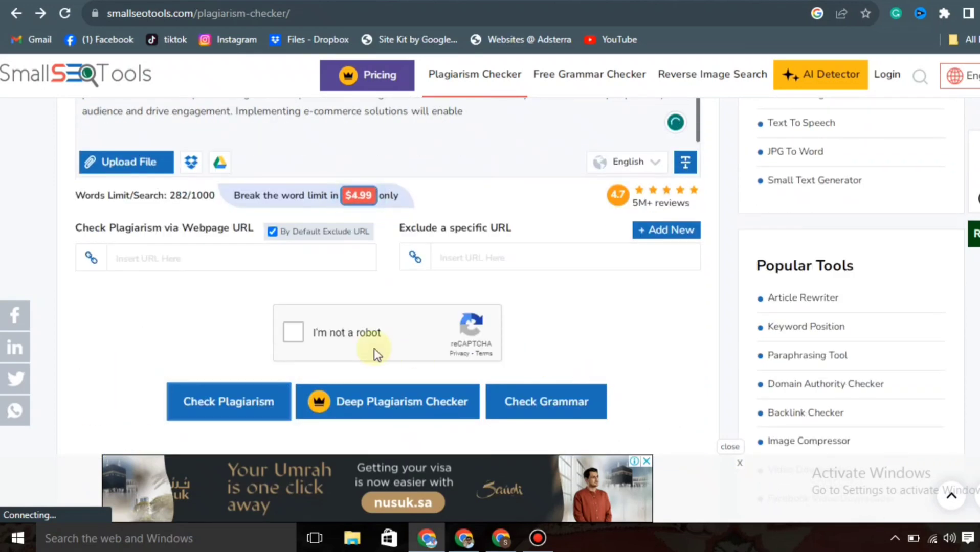
pyautogui.click(300, 333)
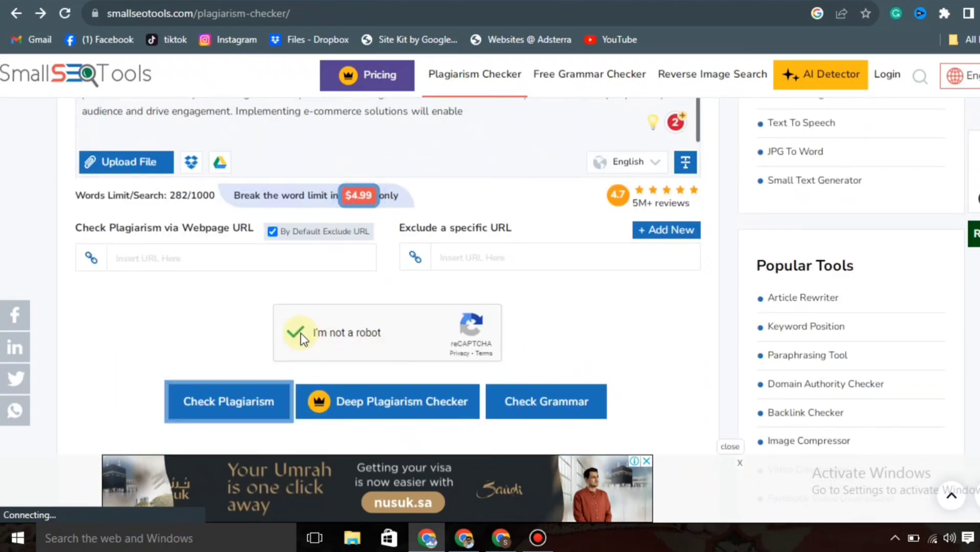
pyautogui.click(243, 400)
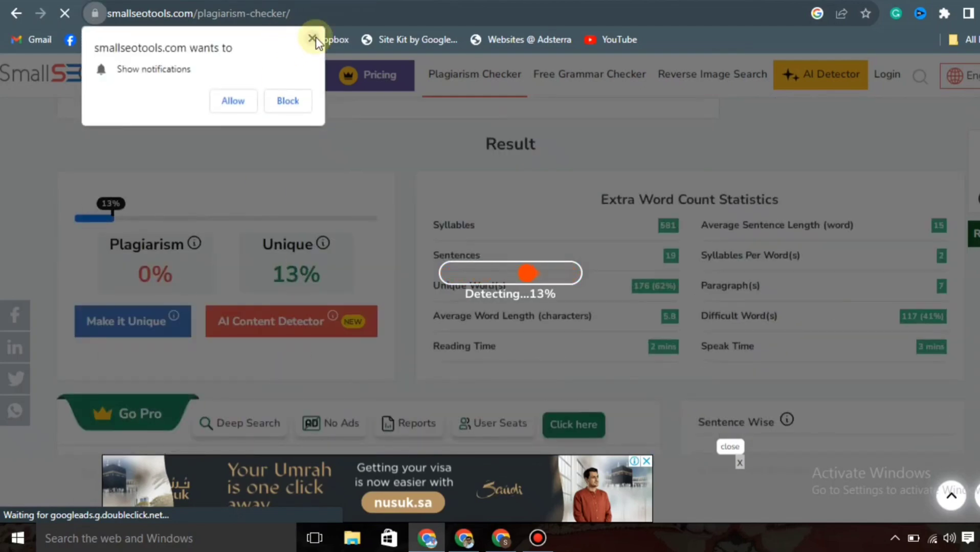
pyautogui.click(313, 38)
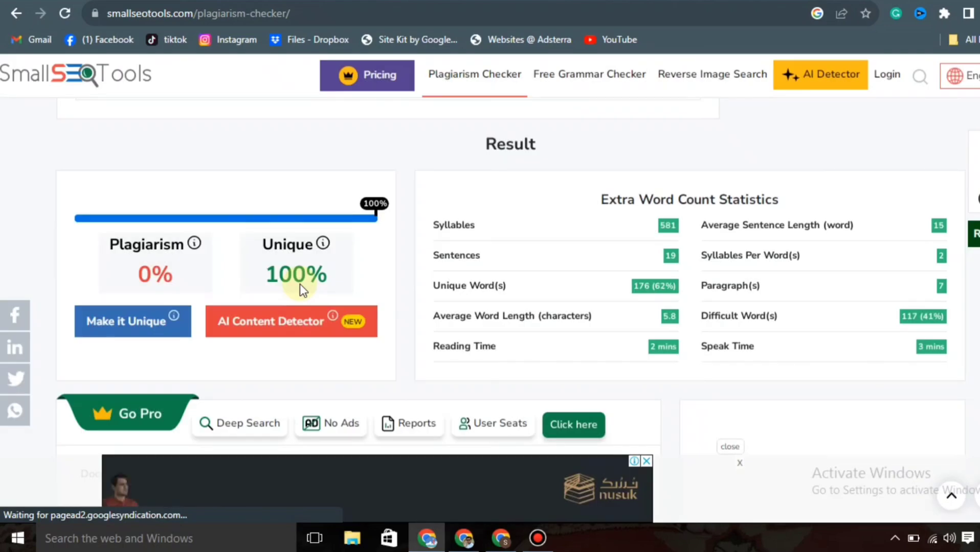
# Examine the plagiarism and uniqueness results together with the document-wise view of the checked article.
pyautogui.scroll(-5, 300, 285)
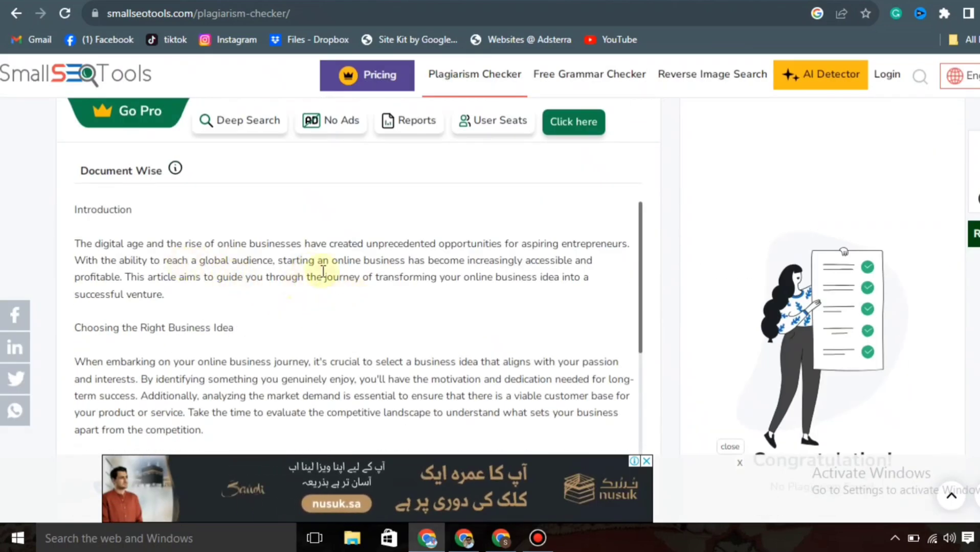
pyautogui.moveTo(164, 295); pyautogui.dragTo(235, 225)
pyautogui.scroll(5, 304, 240)
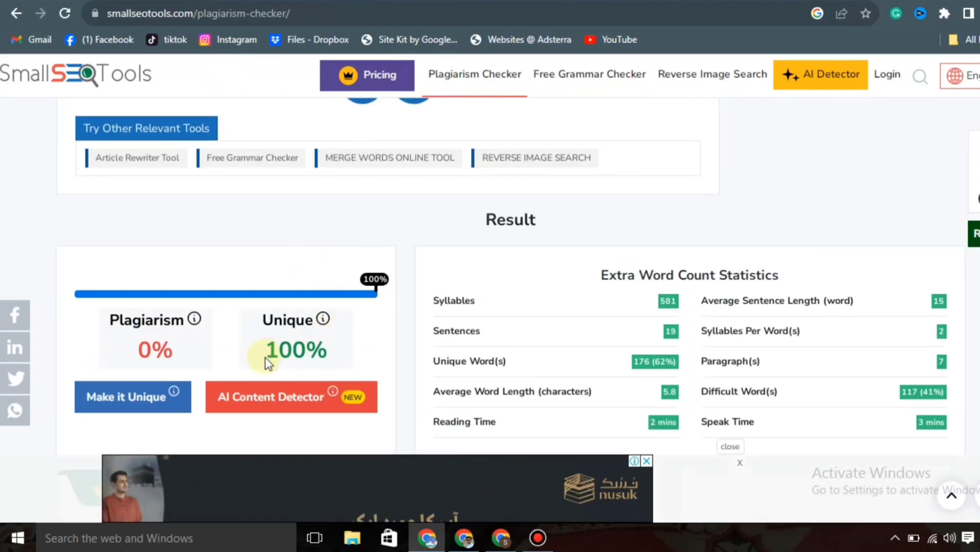
pyautogui.scroll(-1, 306, 363)
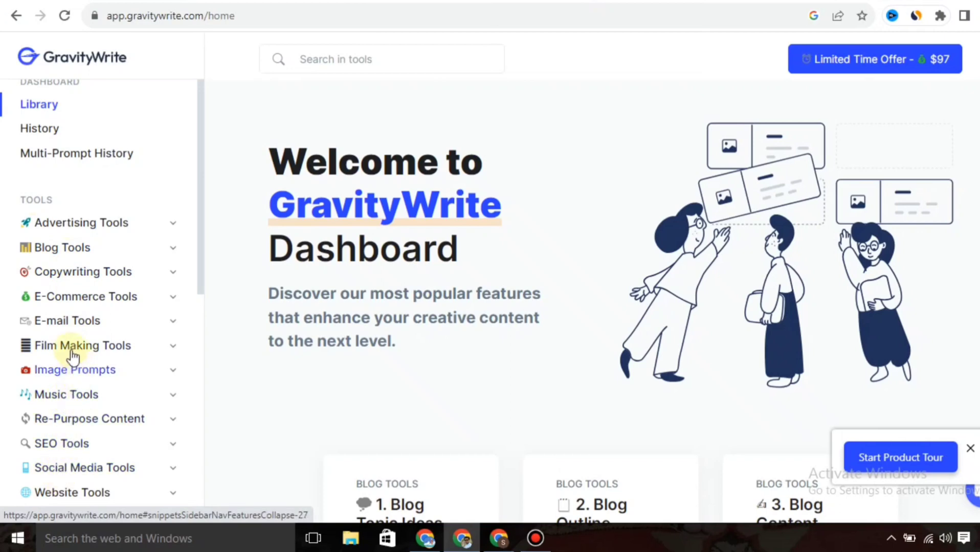
# Generate titles with GravityWrite's Blog Topic Ideas tool for the keyword "How to start online business", stopping the writing early.
pyautogui.click(127, 251)
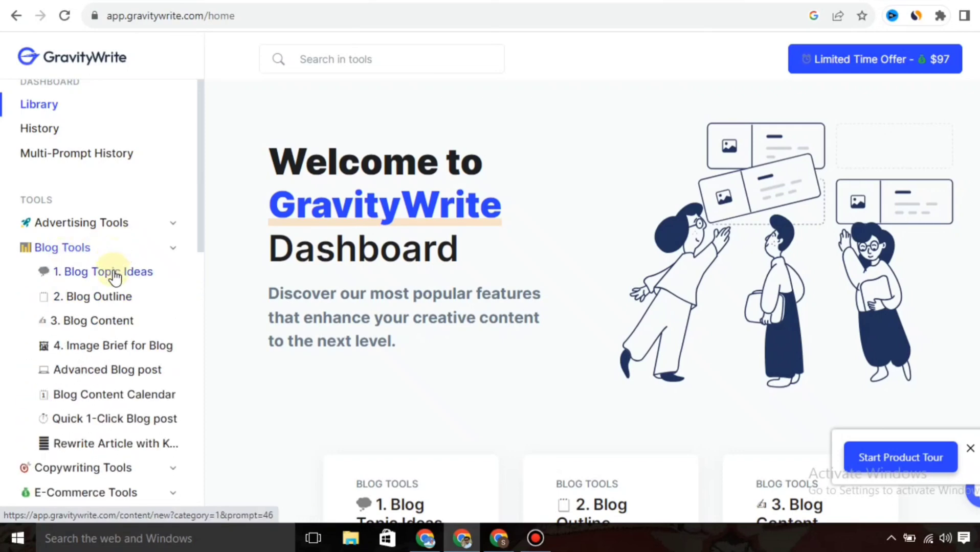
pyautogui.click(126, 279)
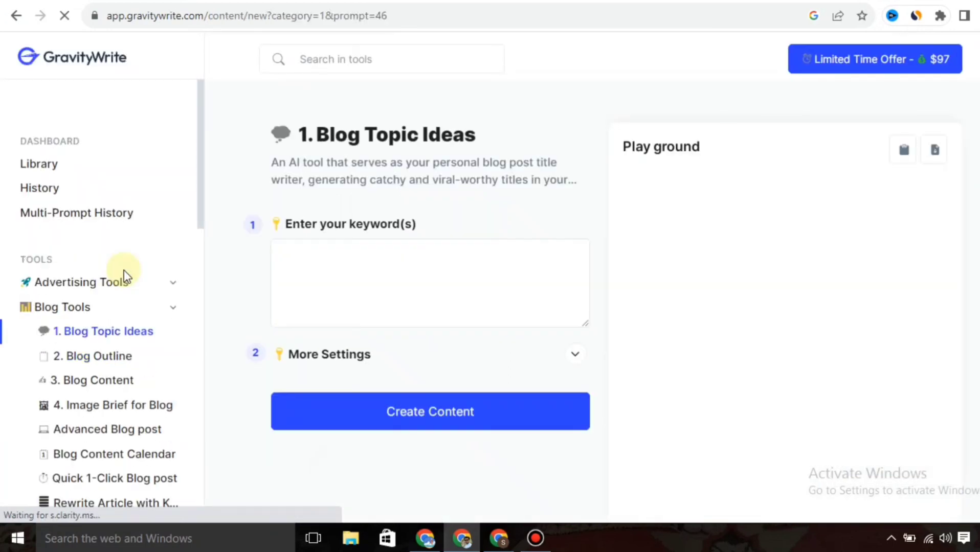
pyautogui.scroll(-4, 124, 270)
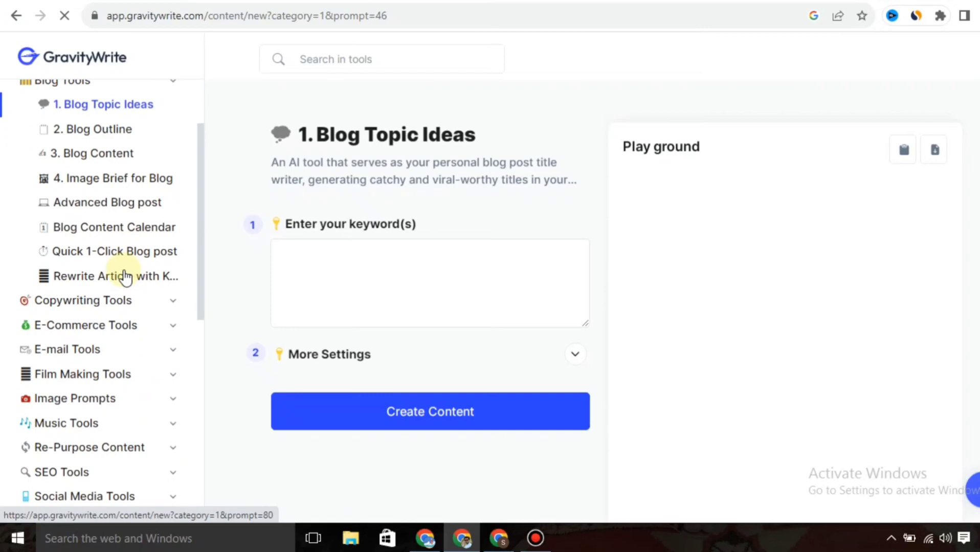
pyautogui.click(322, 263)
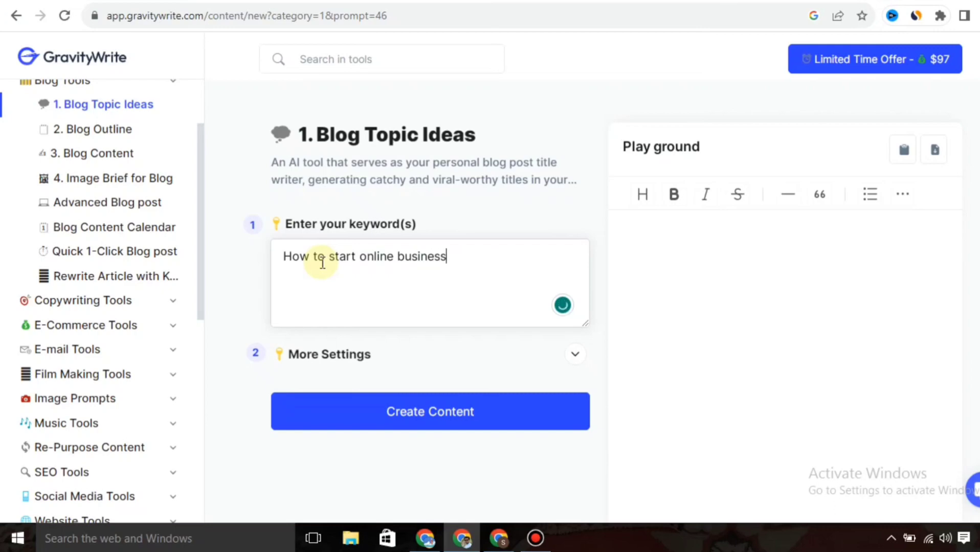
pyautogui.click(430, 412)
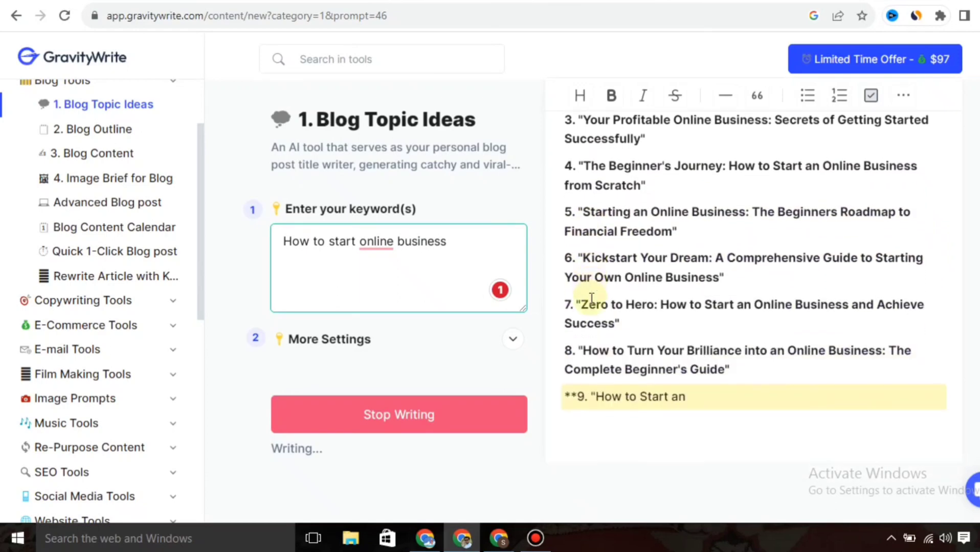
pyautogui.click(433, 415)
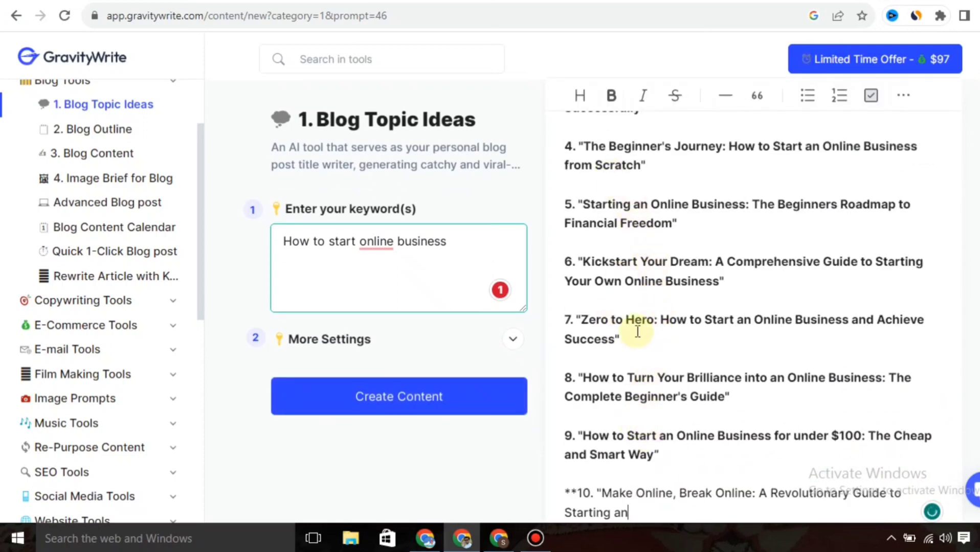
# Use the seventh generated title, "Zero to Hero: How to Start an Online Business and Achieve Success", as the topic for a generated blog outline.
pyautogui.moveTo(631, 335); pyautogui.dragTo(591, 321)
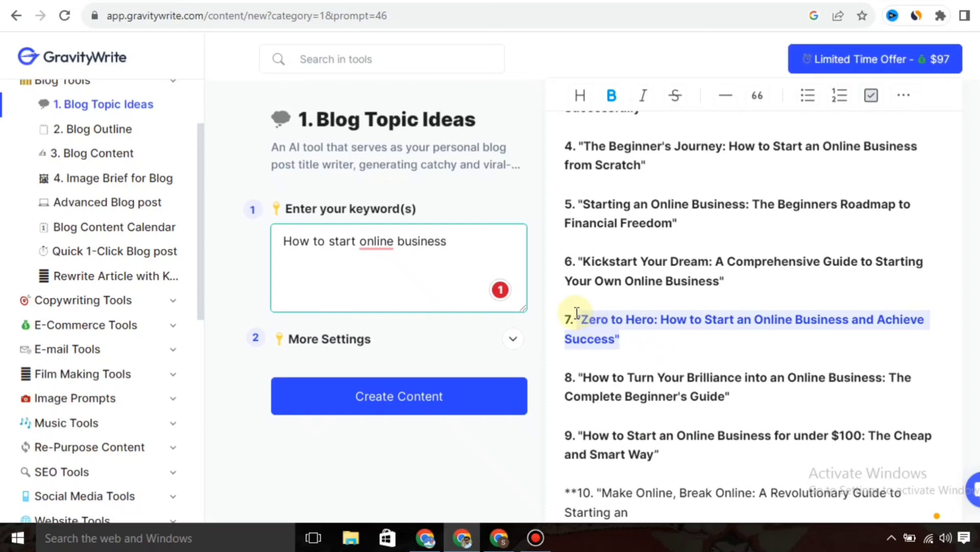
pyautogui.click(96, 137)
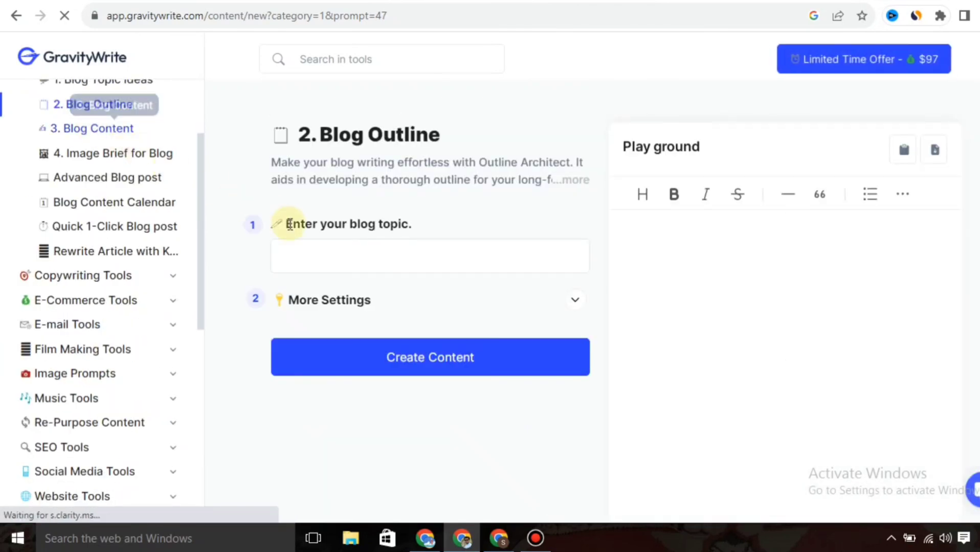
pyautogui.click(344, 261)
pyautogui.write("How to Start an Online Business and Achieve Success'")
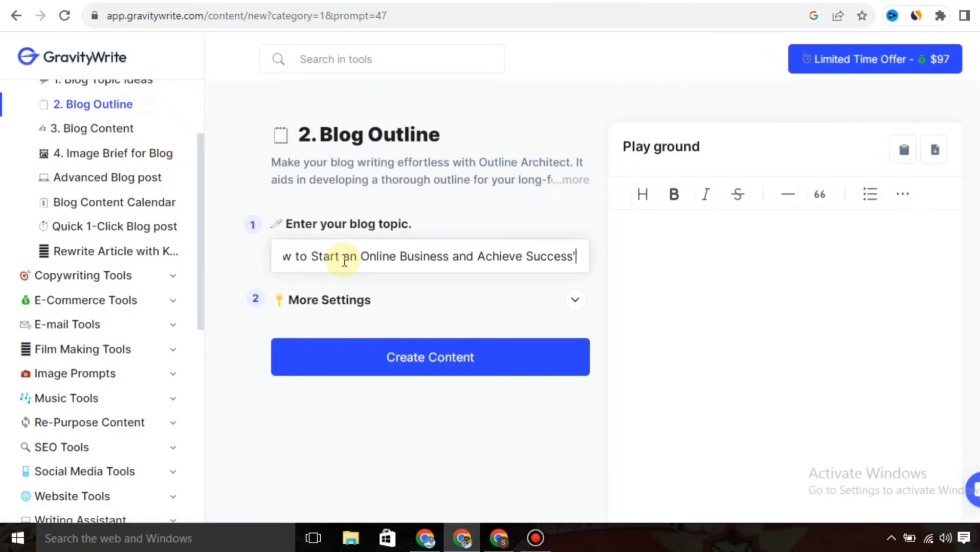
pyautogui.click(418, 376)
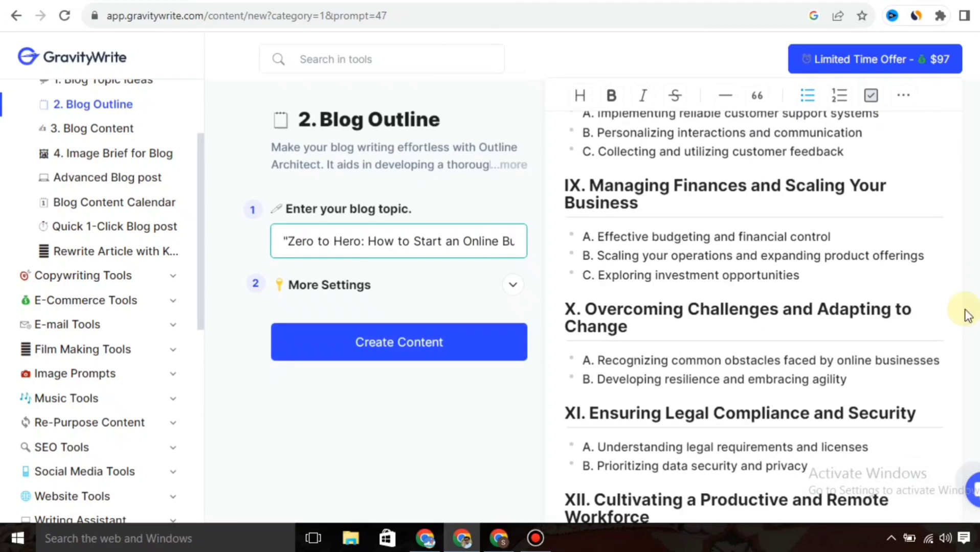
# Delete the item "C. Crafting a unique brand voice" from the outline section "Creating a Strong Brand Identity".
pyautogui.scroll(15, 914, 328)
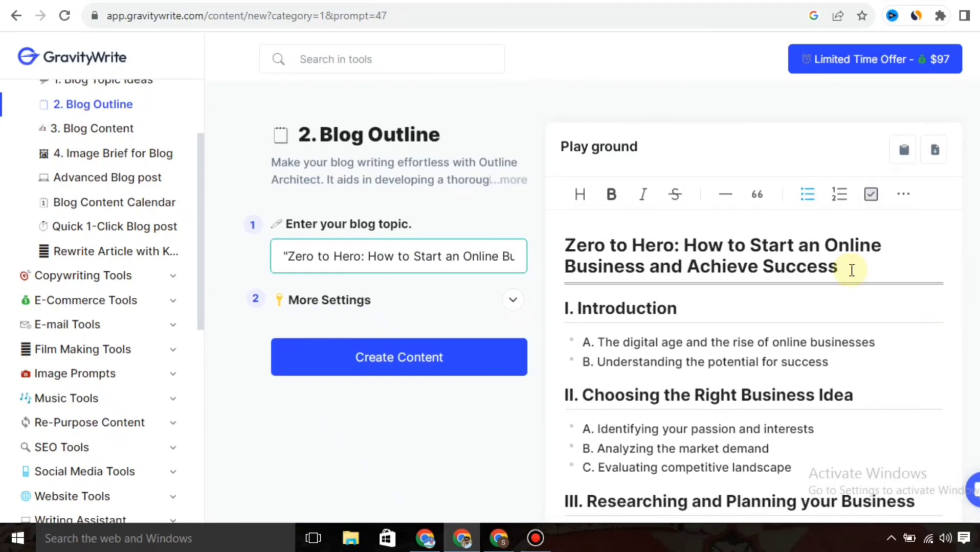
pyautogui.scroll(-9, 742, 342)
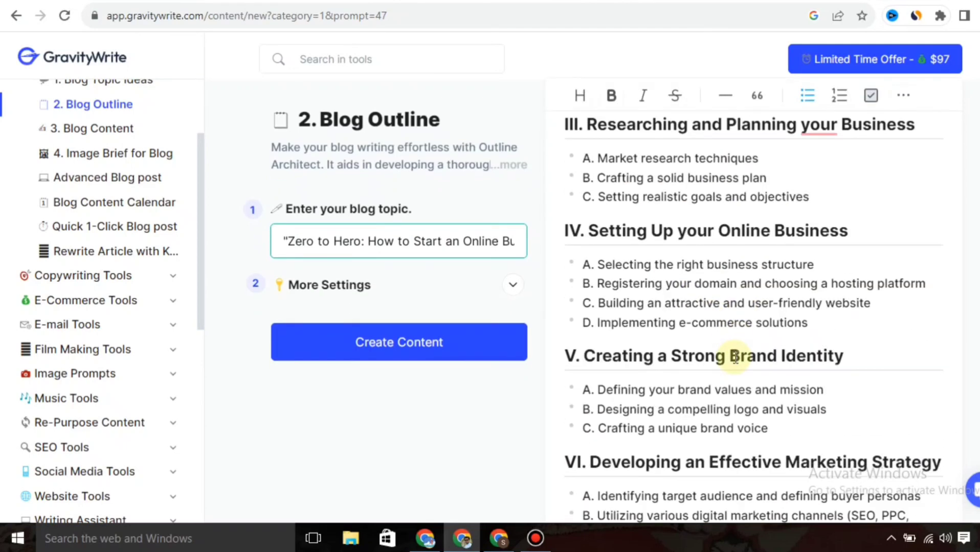
pyautogui.scroll(-2, 734, 356)
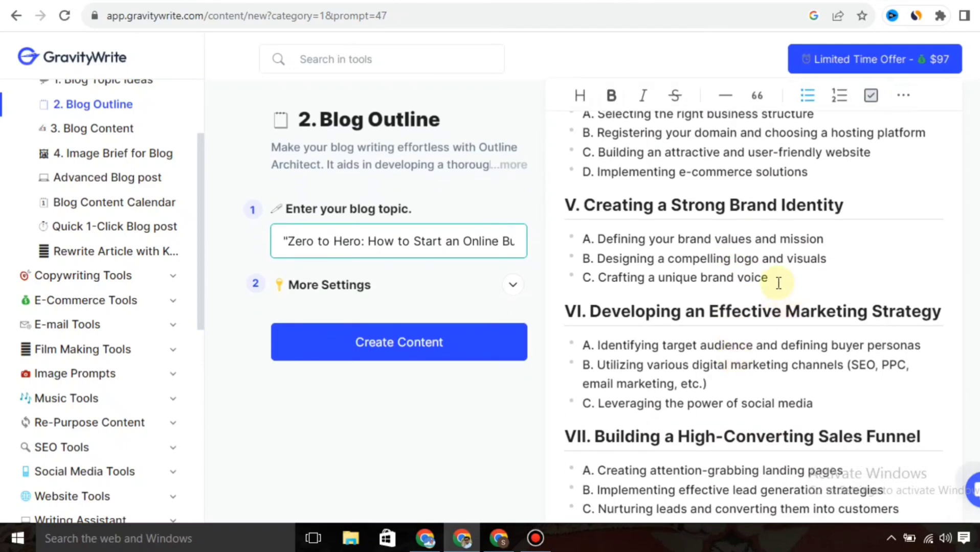
pyautogui.moveTo(635, 312); pyautogui.dragTo(559, 296)
pyautogui.tripleClick(578, 280)
pyautogui.press('Delete')
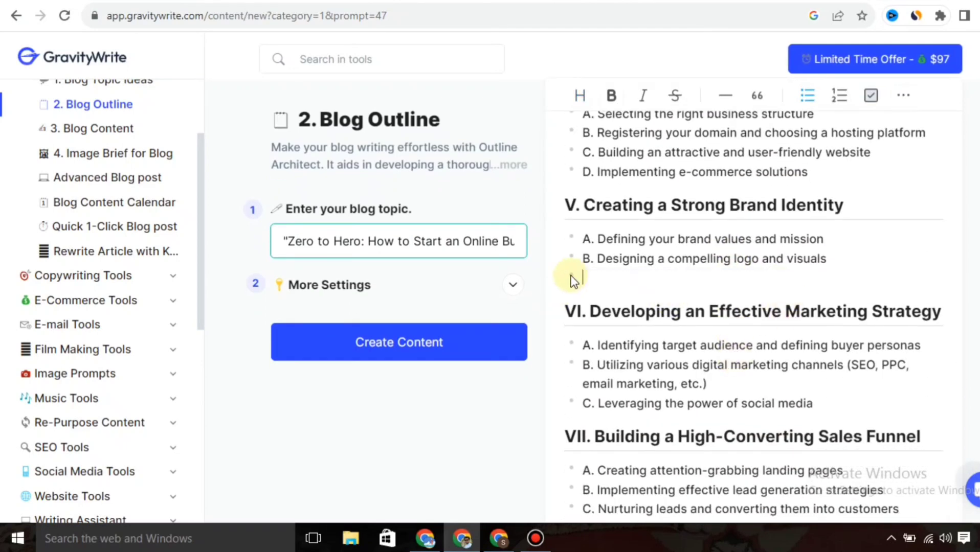
pyautogui.press('Delete')
# Replace the word "Creating" with "Generate" in item A of the outline section "Building a High-Converting Sales Funnel".
pyautogui.scroll(-3, 685, 358)
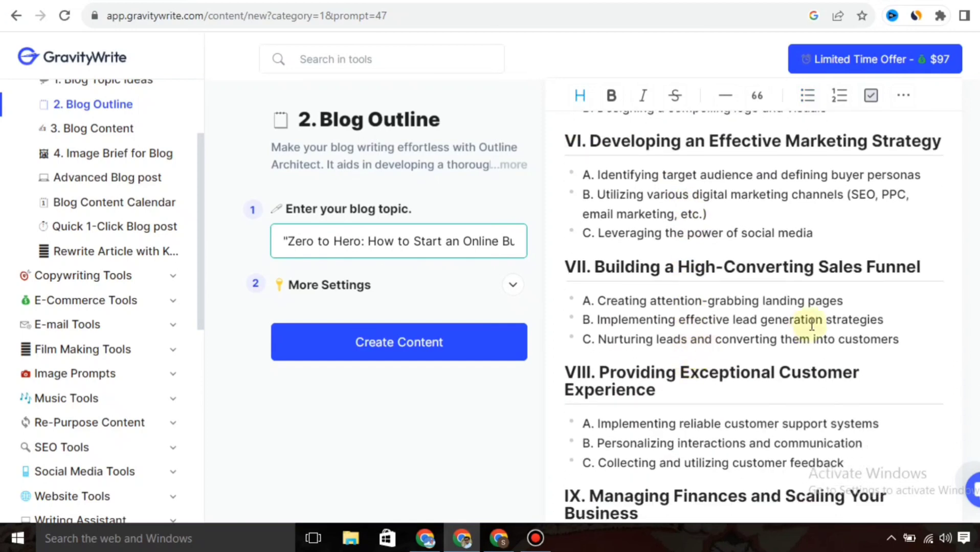
pyautogui.moveTo(833, 296); pyautogui.dragTo(600, 291)
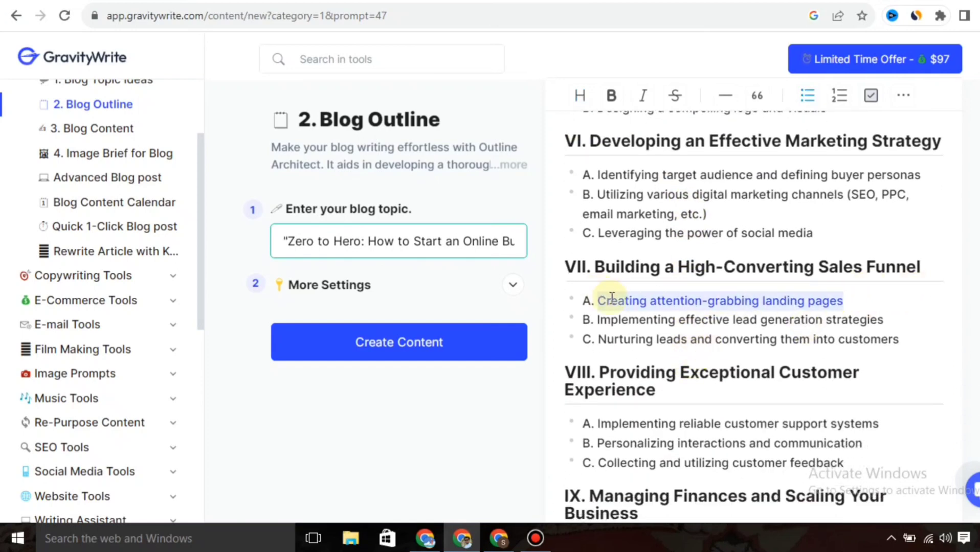
pyautogui.click(614, 296)
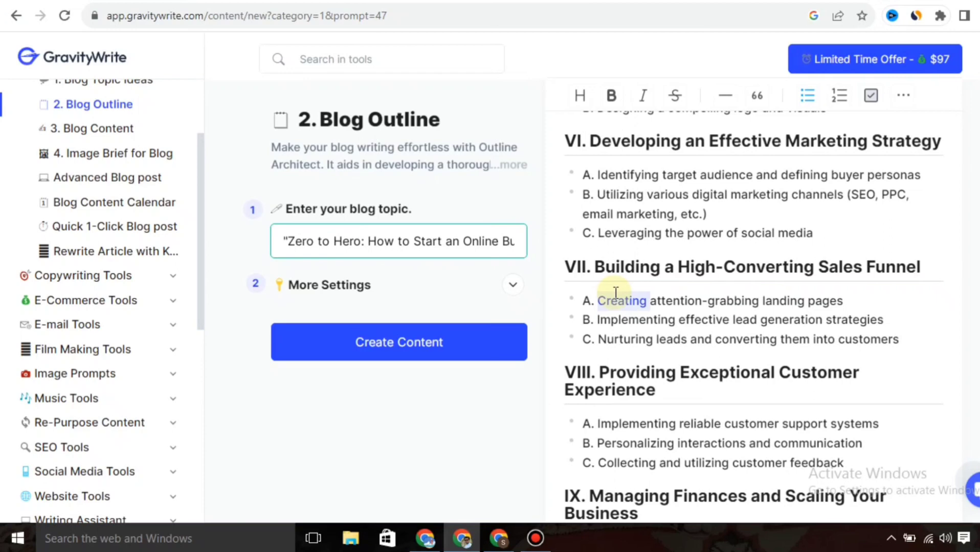
pyautogui.write('Generate')
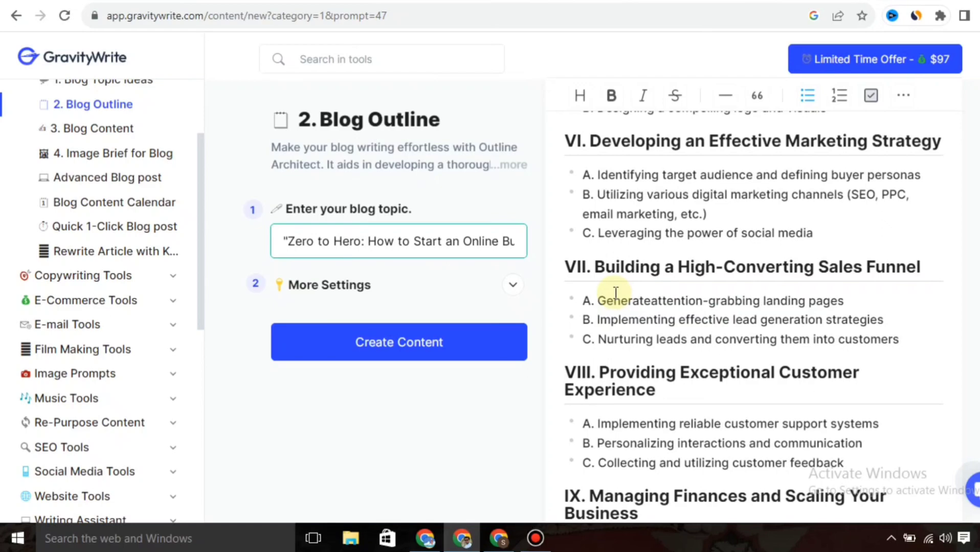
# Copy the edited blog outline from the playground and paste it into a blank Google Docs document.
pyautogui.scroll(15, 644, 327)
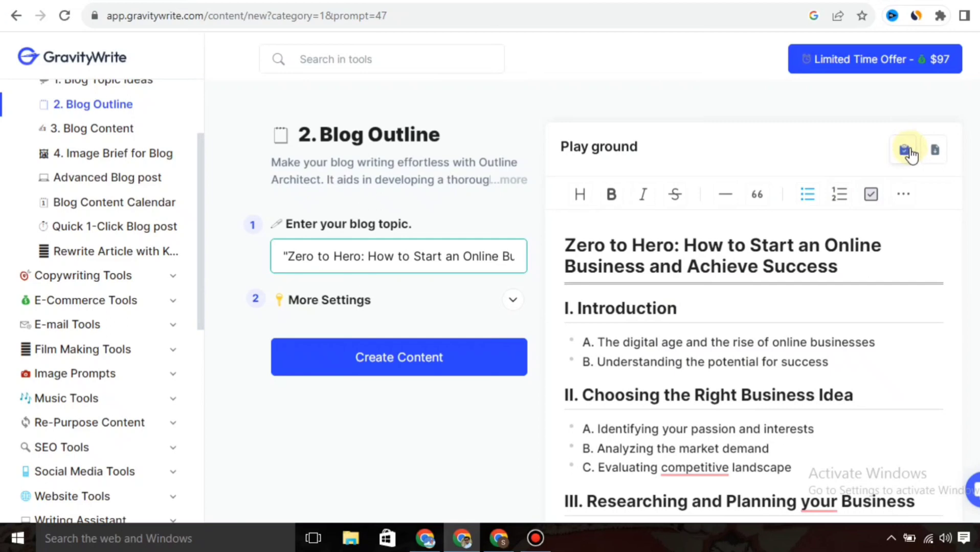
pyautogui.click(905, 150)
pyautogui.click(417, 1)
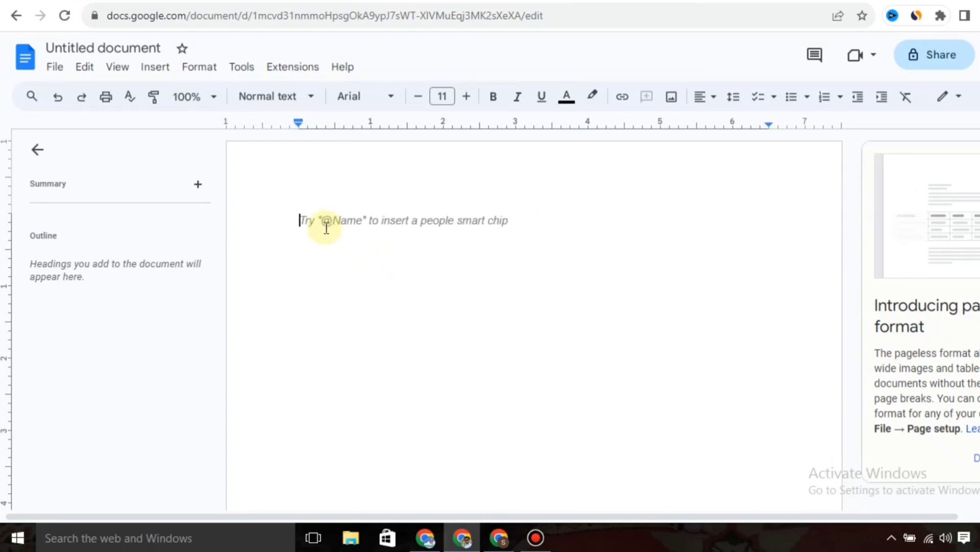
pyautogui.hotkey('ctrl', 'v')
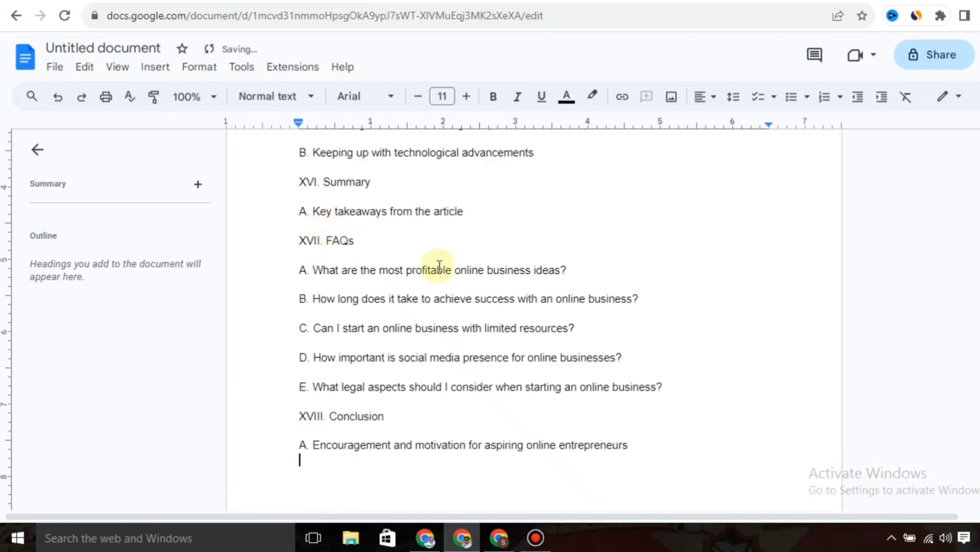
pyautogui.scroll(20, 434, 270)
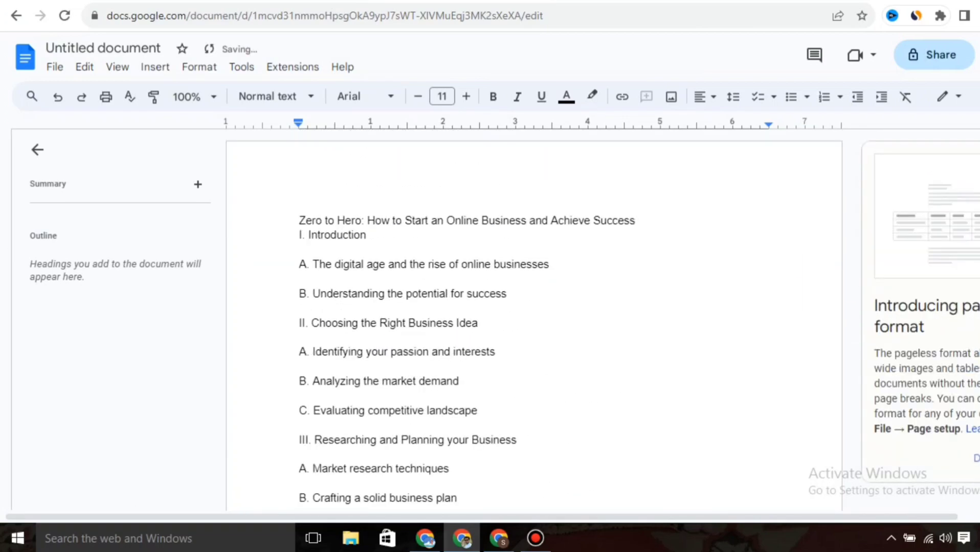
# Return to GravityWrite, open the Blog Content tool and paste the copied outline as its blog outline.
pyautogui.hotkey('ctrl', 'shift', 'Tab')
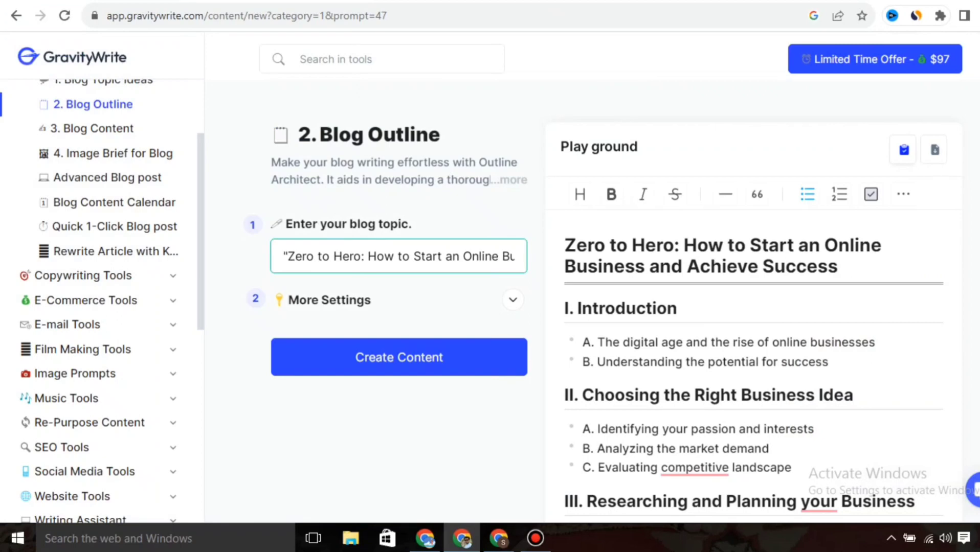
pyautogui.click(113, 136)
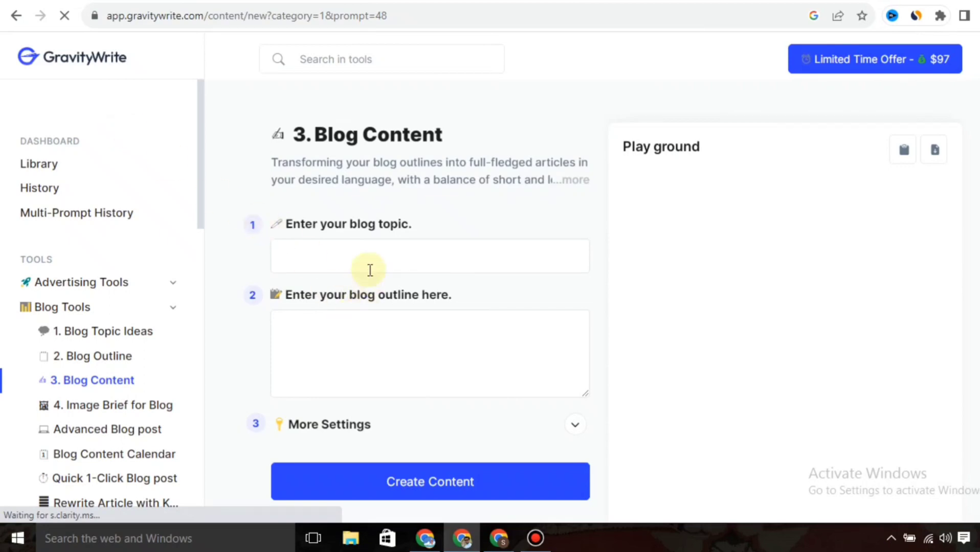
pyautogui.click(359, 326)
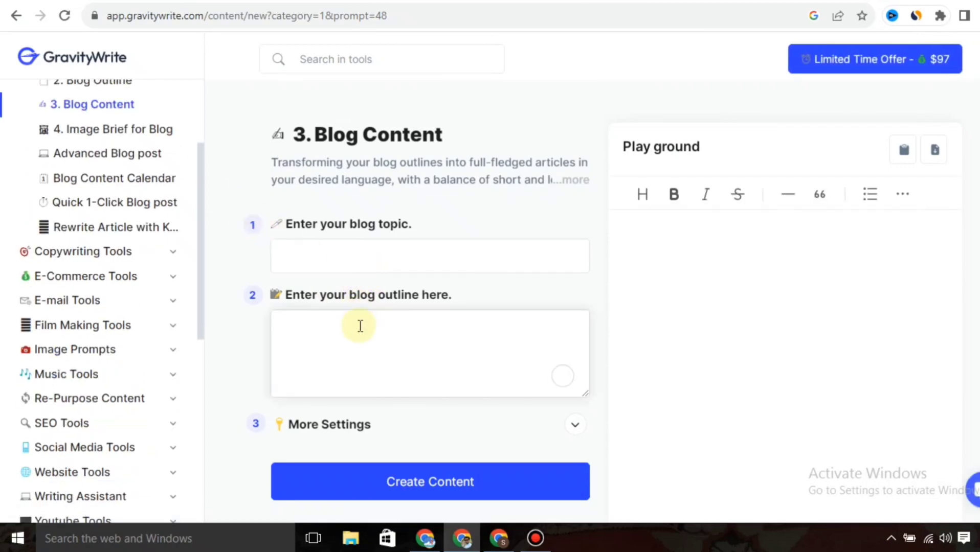
pyautogui.hotkey('ctrl', 'v')
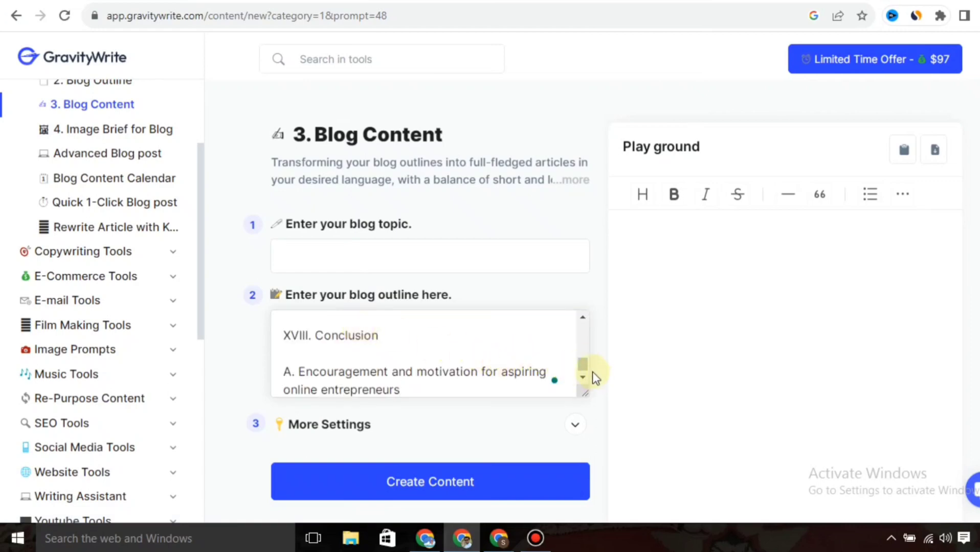
pyautogui.moveTo(584, 369); pyautogui.dragTo(578, 325)
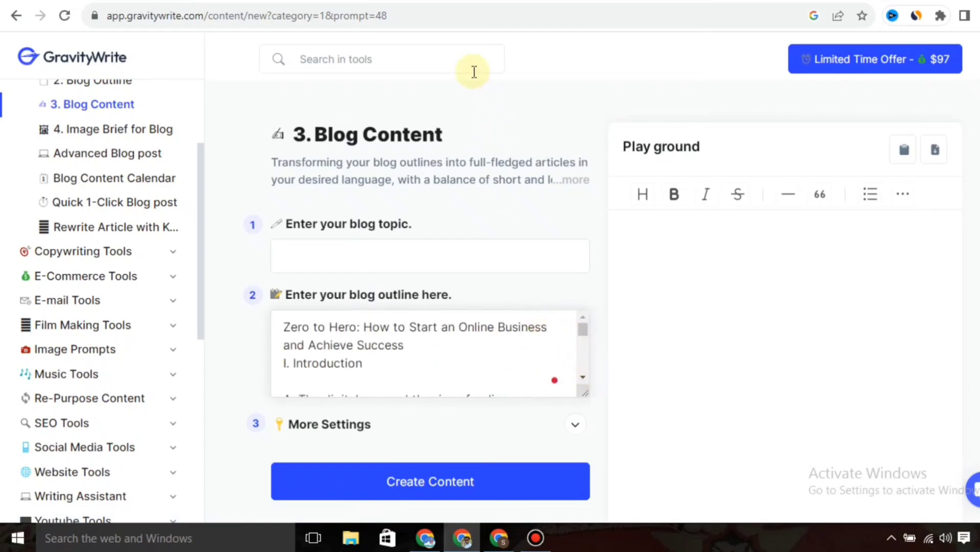
# Copy the title "Zero to Hero: How to Start an Online Business and Achieve Success" from the Google Docs outline as the blog topic and generate the article.
pyautogui.click(442, 1)
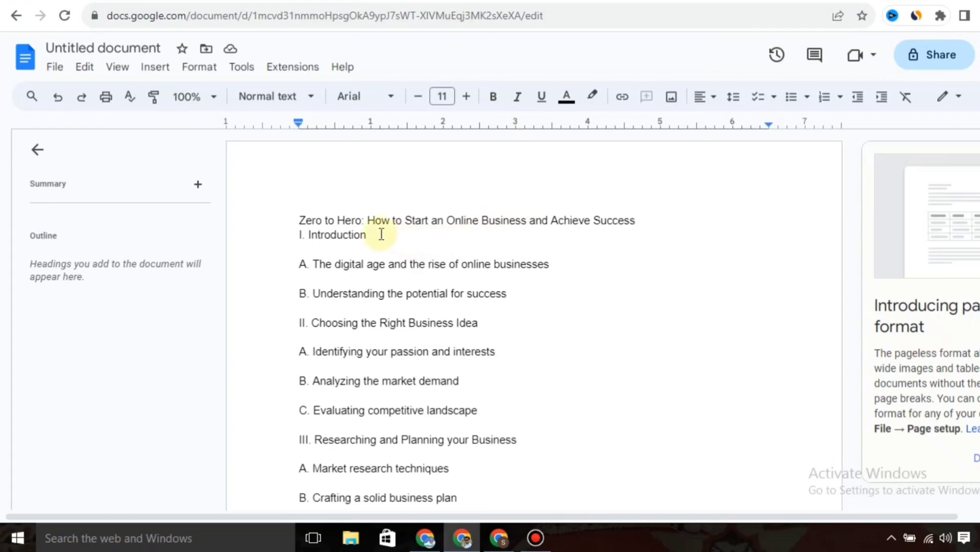
pyautogui.moveTo(636, 220); pyautogui.dragTo(288, 214)
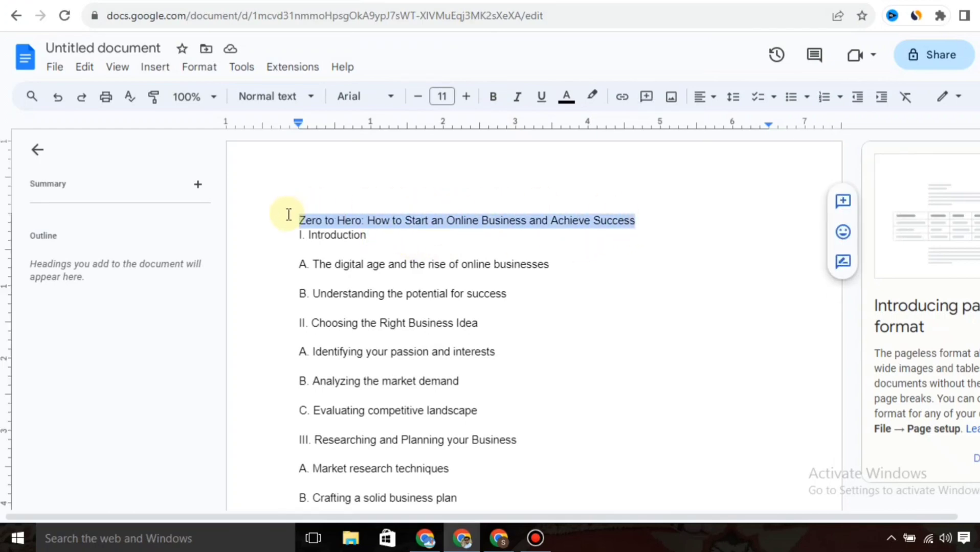
pyautogui.click(284, 1)
pyautogui.click(375, 255)
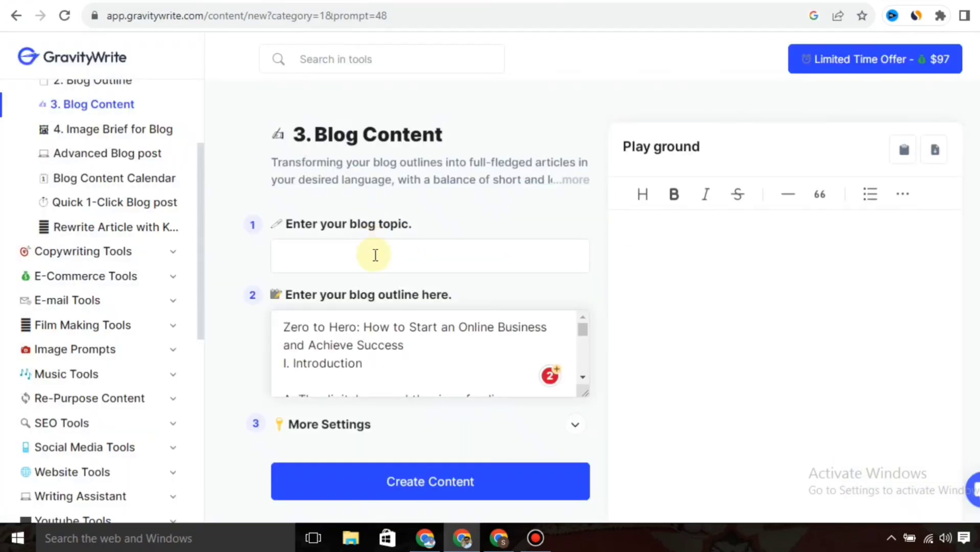
pyautogui.hotkey('ctrl', 'v')
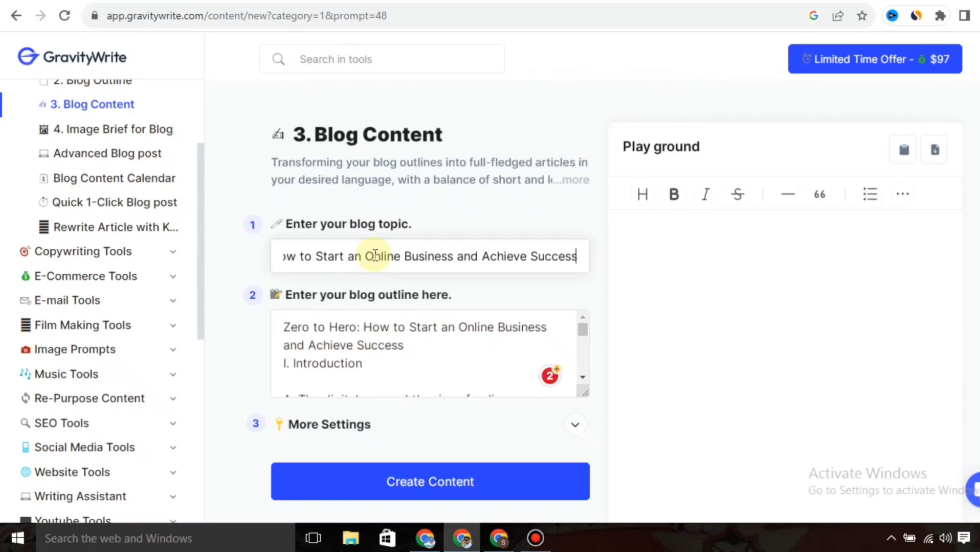
pyautogui.click(436, 482)
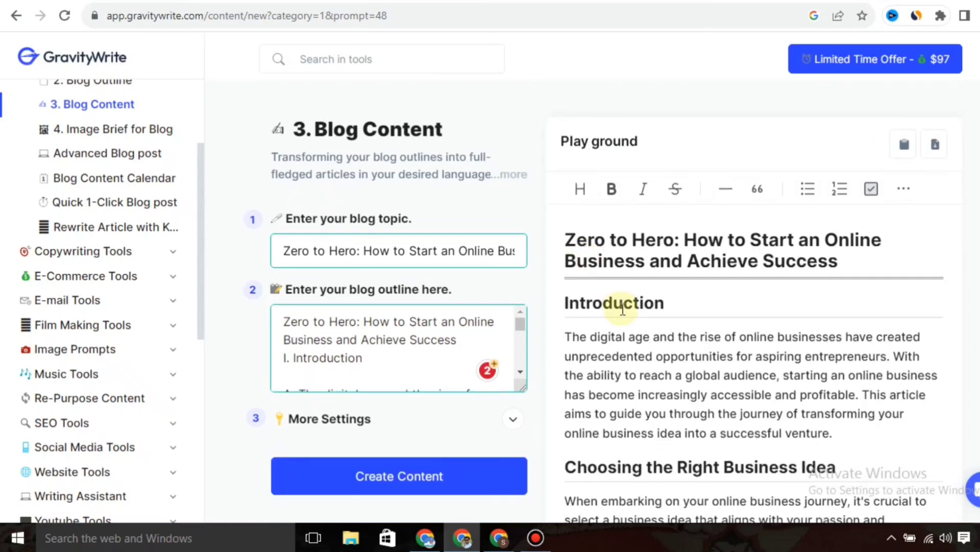
# Try deleting the last word of the heading "Creating a Strong Brand Identity" in the generated article, and undo the edit.
pyautogui.scroll(-4, 620, 307)
pyautogui.scroll(-4, 621, 310)
pyautogui.scroll(-4, 621, 309)
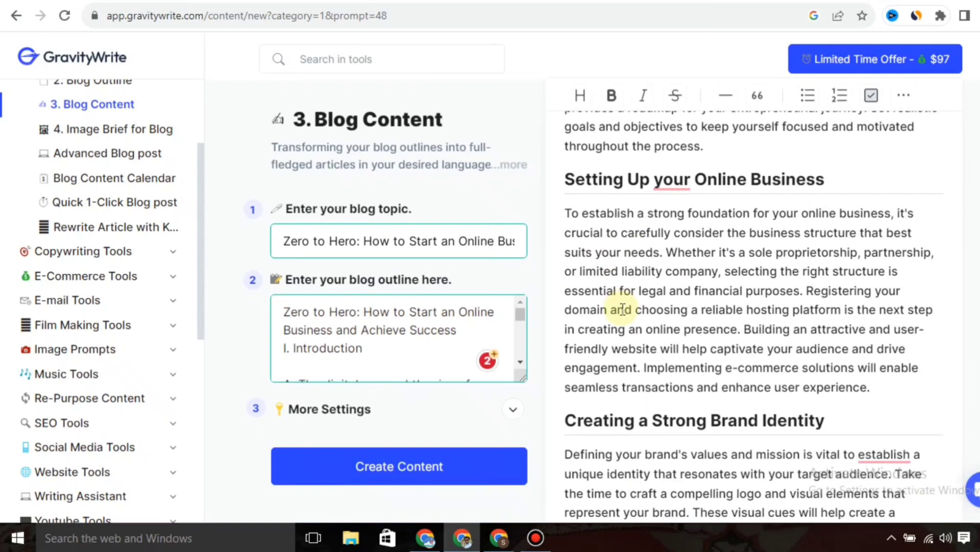
pyautogui.moveTo(754, 240); pyautogui.dragTo(663, 237)
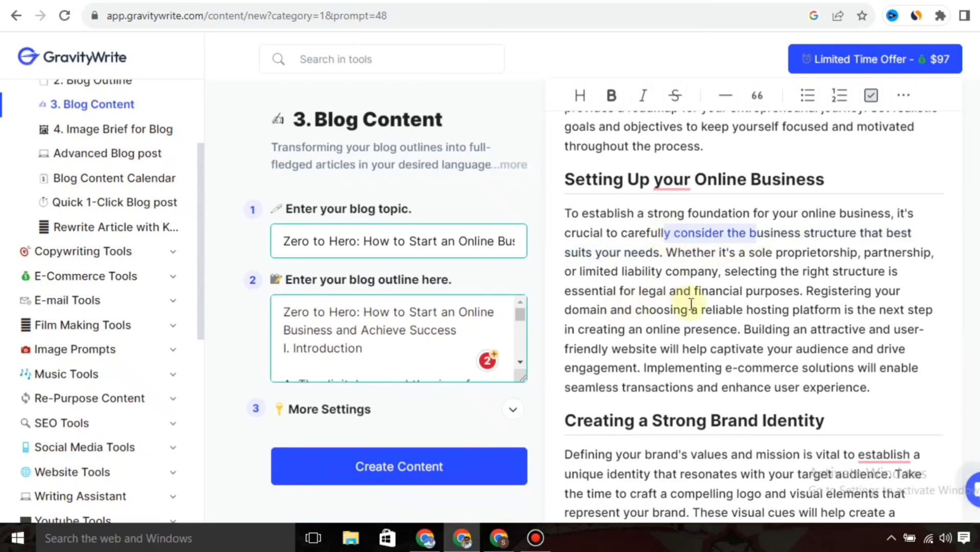
pyautogui.click(690, 306)
pyautogui.moveTo(824, 420); pyautogui.dragTo(766, 420)
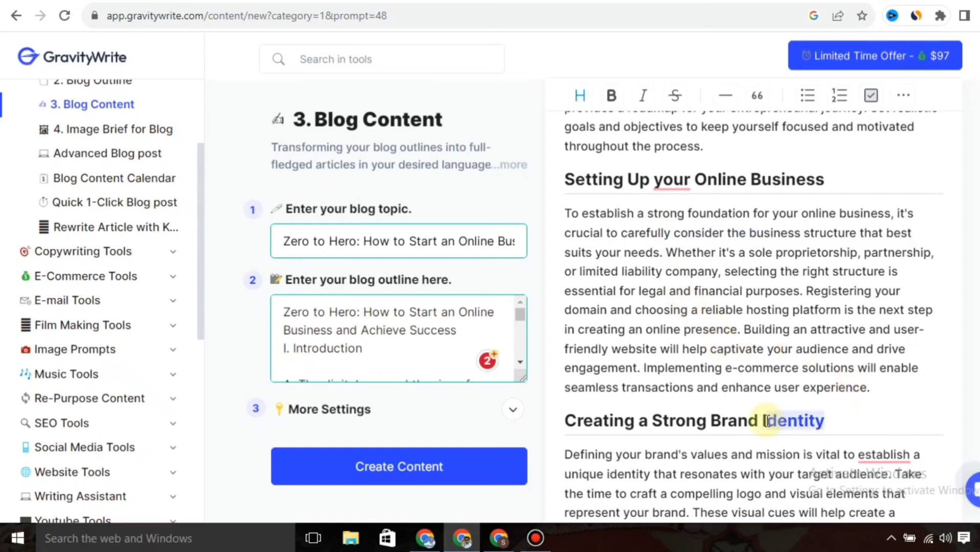
pyautogui.press('BackSpace')
pyautogui.press('Delete')
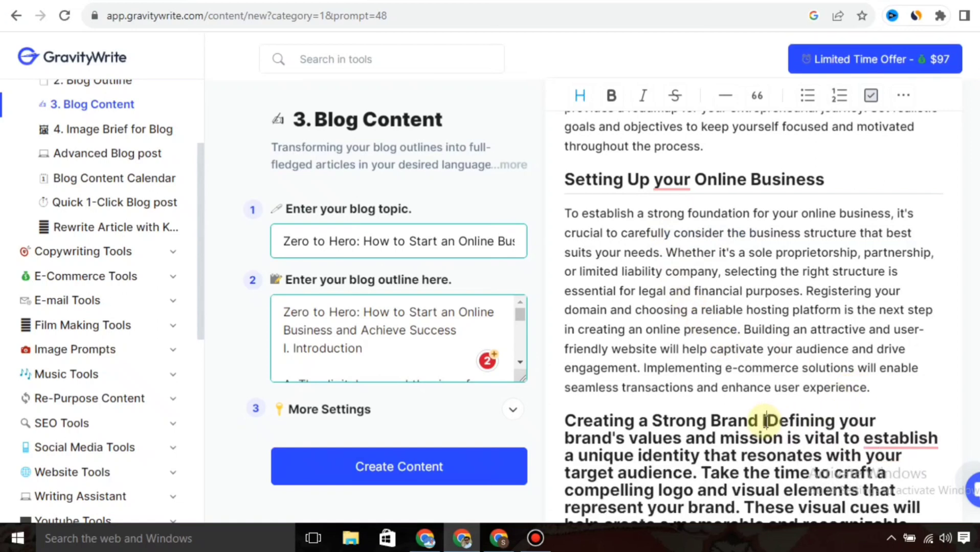
pyautogui.hotkey('ctrl', 'z')
pyautogui.hotkey('ctrl', 'z')
pyautogui.click(853, 418)
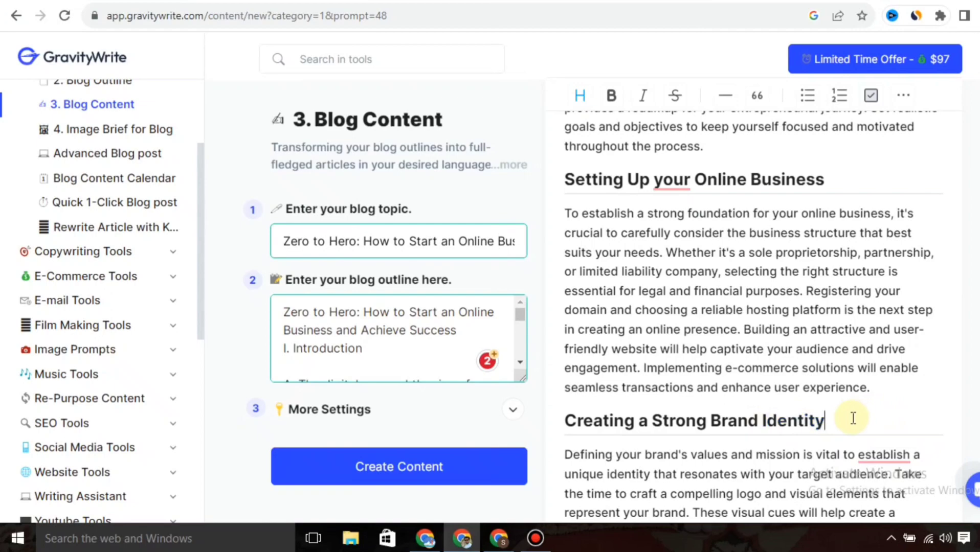
# Correct the underlined word "establish" to "establishing" in the article section "Creating a Strong Brand Identity".
pyautogui.scroll(-3, 853, 419)
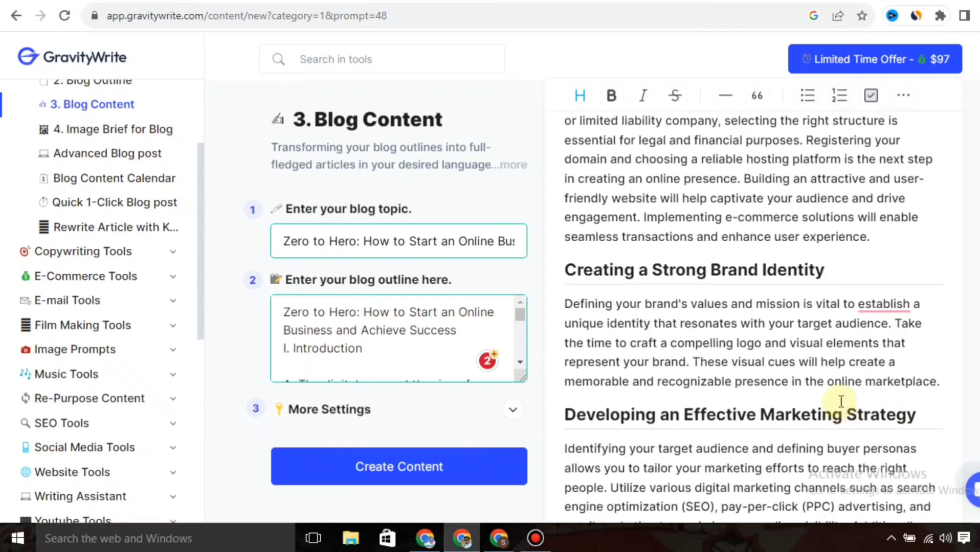
pyautogui.moveTo(882, 298)
pyautogui.click(892, 342)
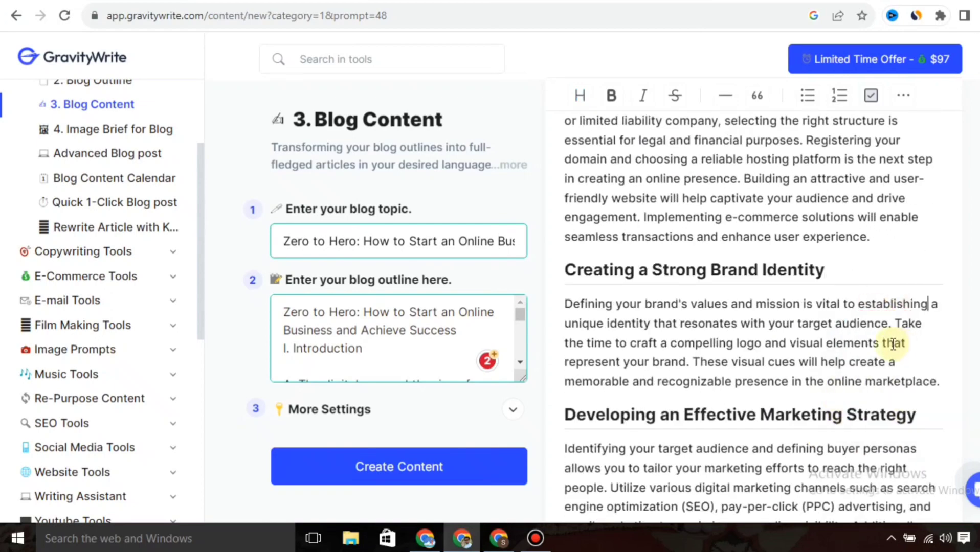
# Copy the generated article into a new blank Google Docs document and dismiss the Grammarly sign-up prompt.
pyautogui.scroll(10, 853, 324)
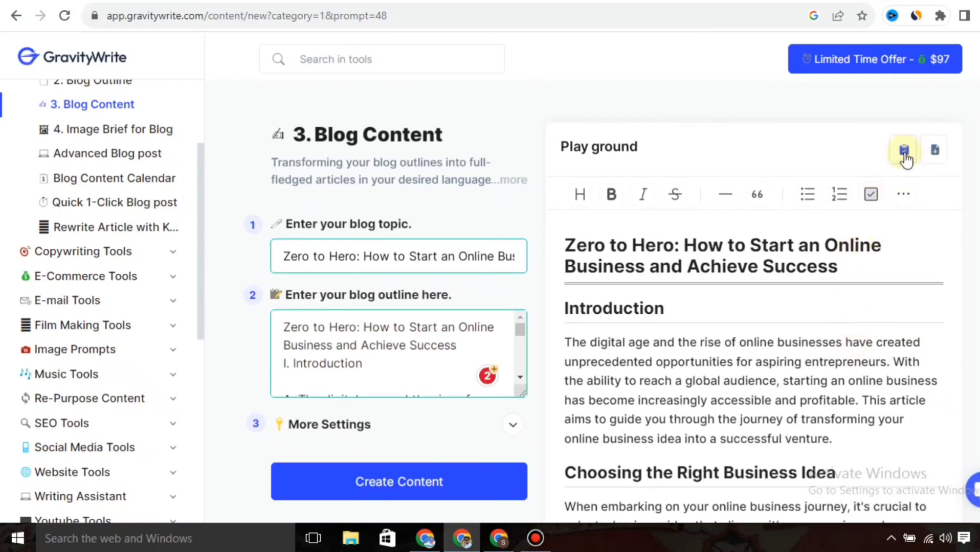
pyautogui.click(612, 1)
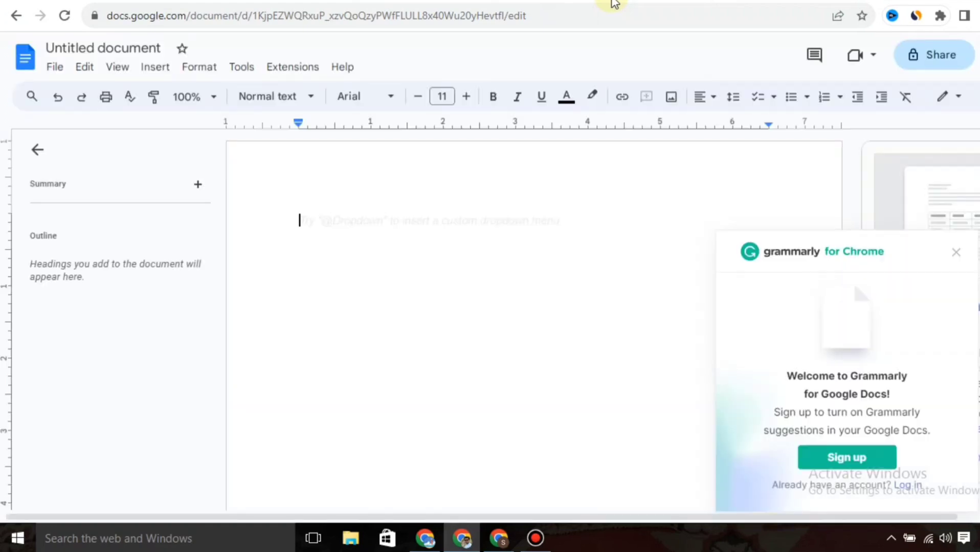
pyautogui.click(460, 225)
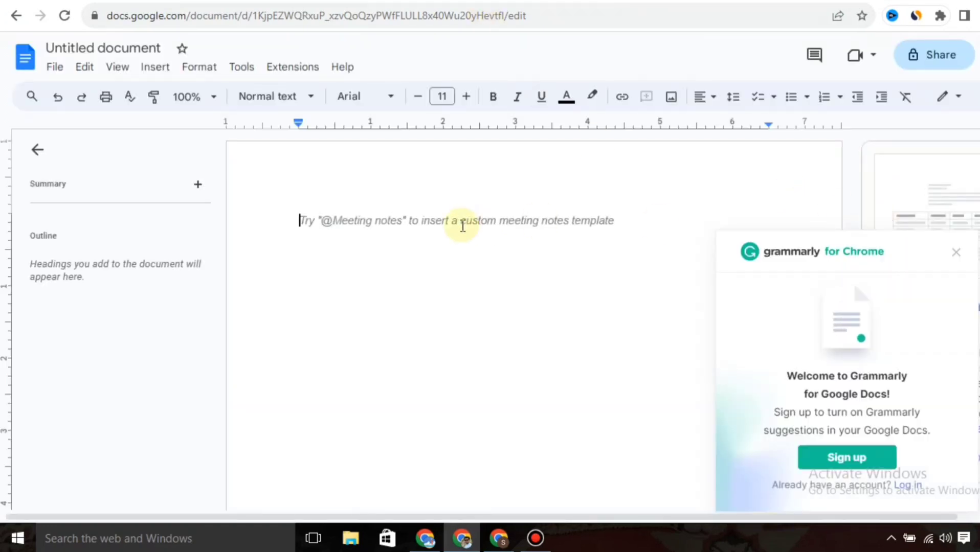
pyautogui.hotkey('ctrl', 'v')
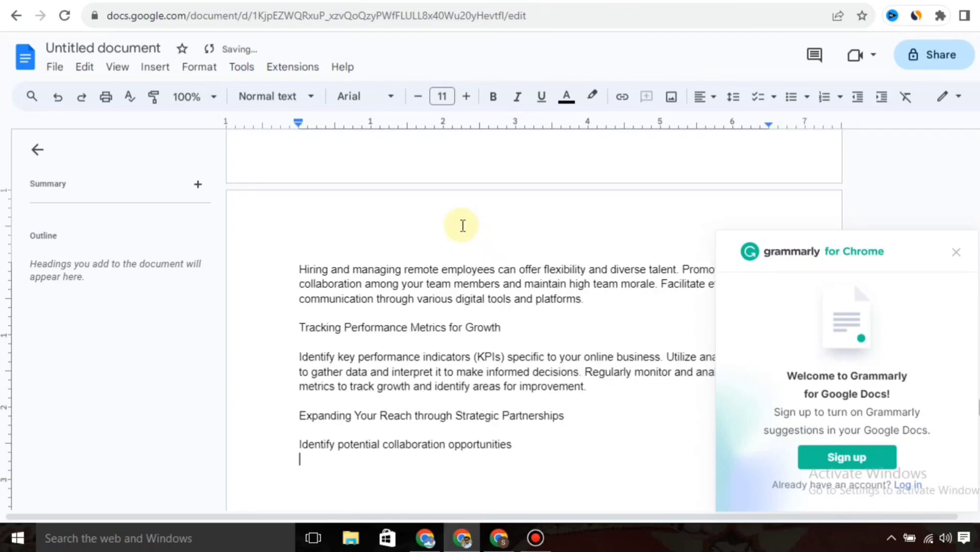
pyautogui.click(958, 256)
pyautogui.scroll(20, 511, 317)
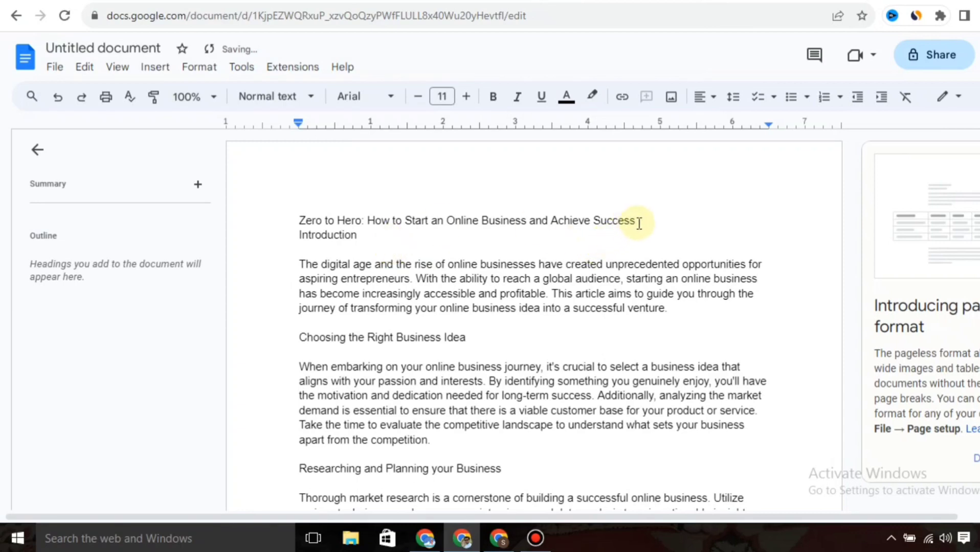
# Bold the article title and the headings "Choosing the Right Business Idea" and "Researching and Planning your Business" in the document.
pyautogui.moveTo(638, 223); pyautogui.dragTo(298, 217)
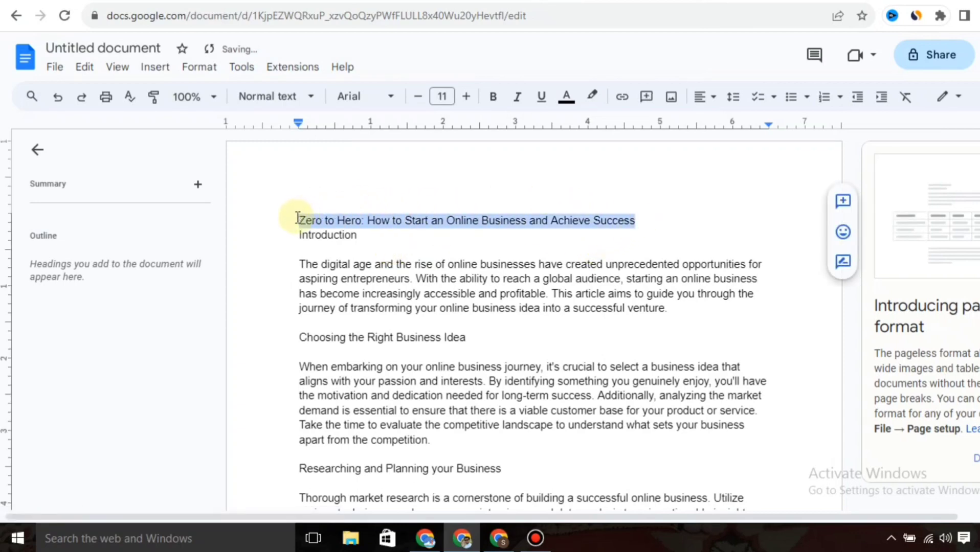
pyautogui.moveTo(459, 338); pyautogui.dragTo(338, 327)
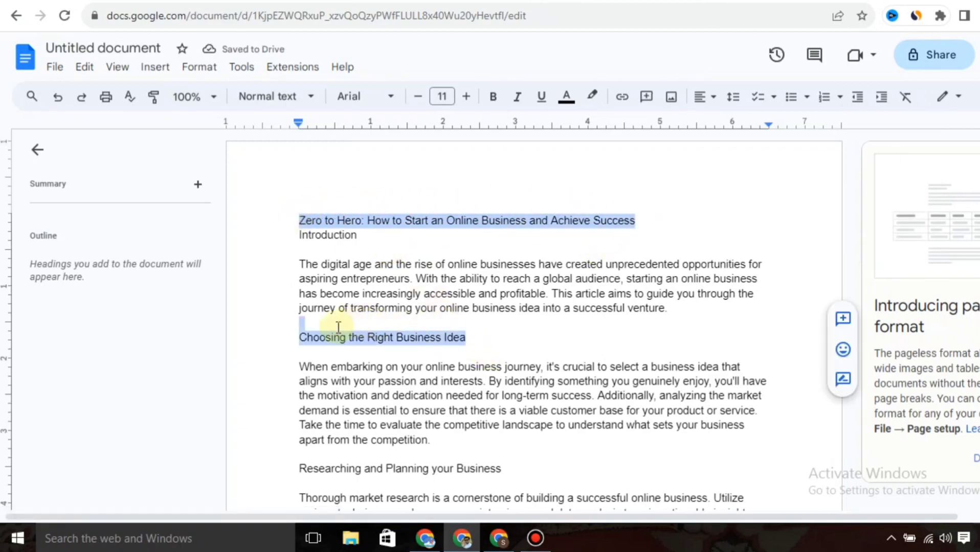
pyautogui.moveTo(503, 469); pyautogui.dragTo(303, 476)
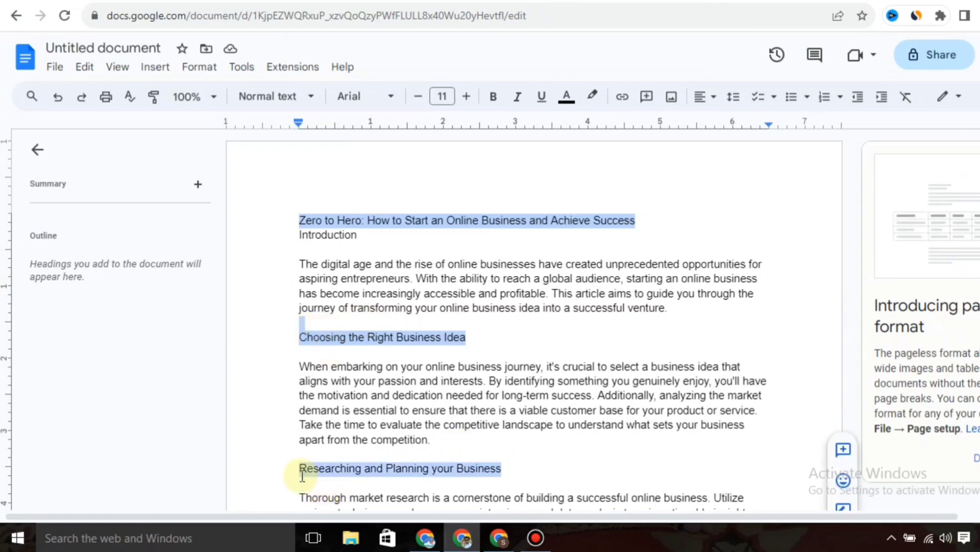
pyautogui.click(492, 96)
pyautogui.click(493, 235)
pyautogui.scroll(-6, 492, 235)
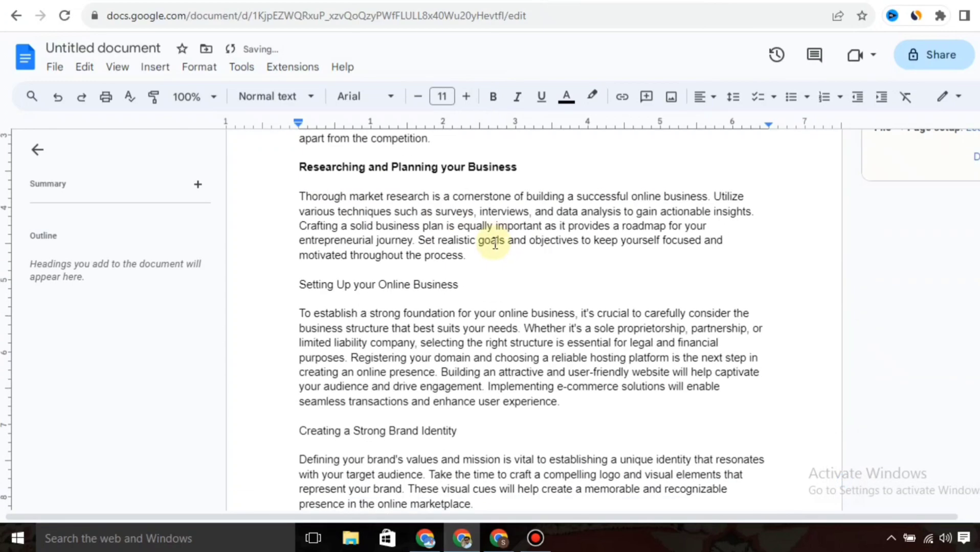
pyautogui.scroll(6, 494, 253)
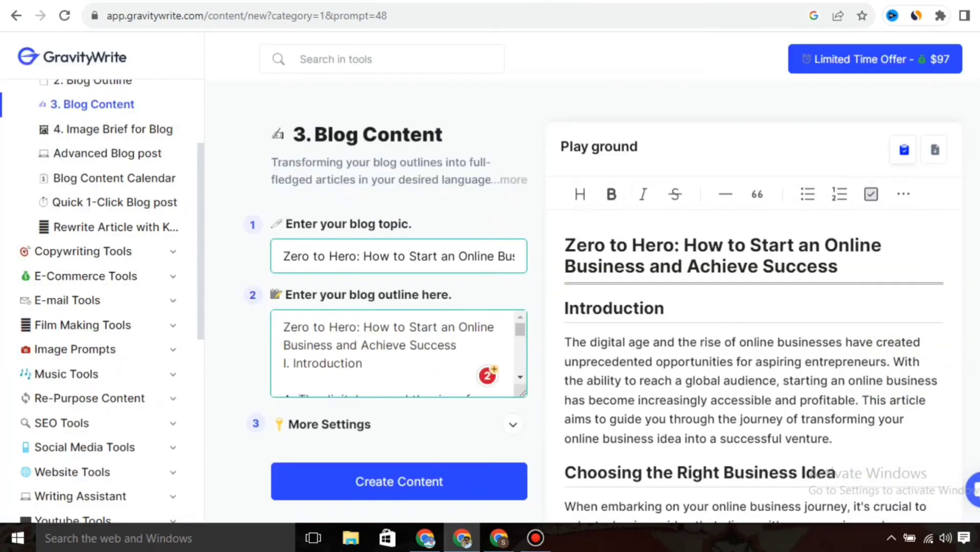
# Open the Image Brief for Blog tool and copy the entire blog outline from its Google Docs document.
pyautogui.click(114, 136)
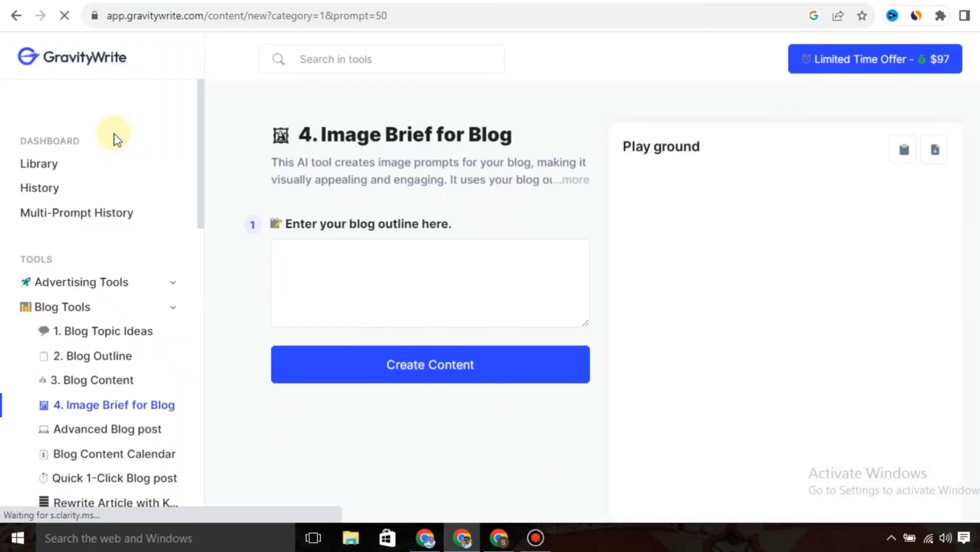
pyautogui.scroll(-5, 115, 136)
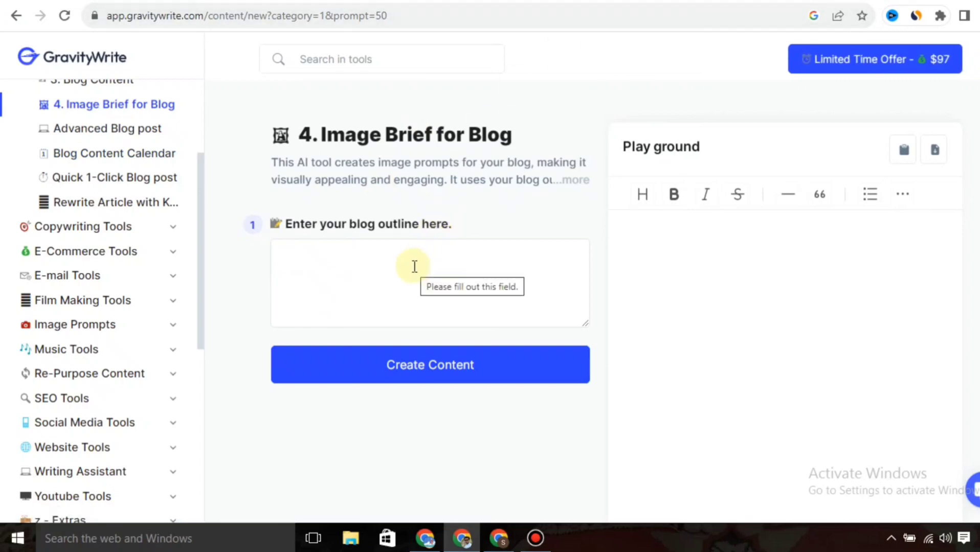
pyautogui.hotkey('ctrl', 'Tab')
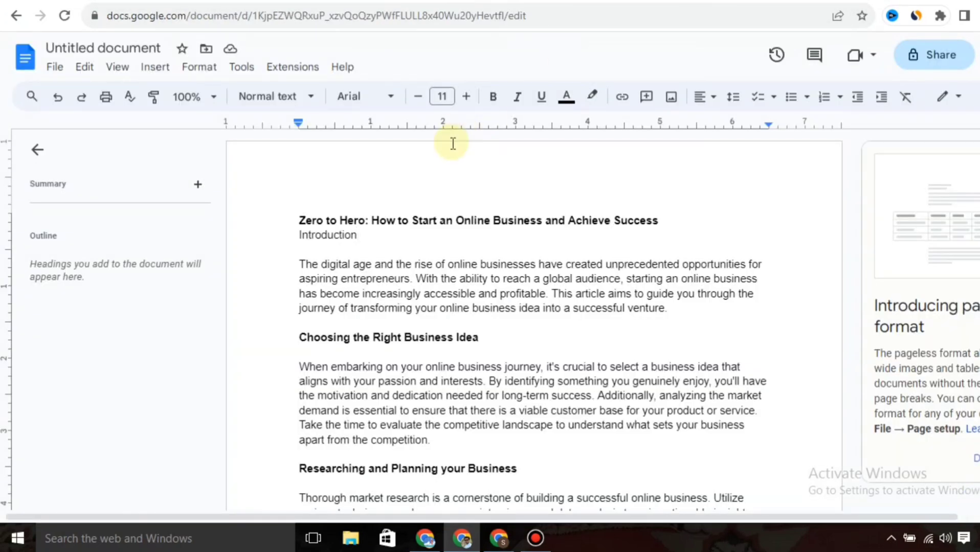
pyautogui.click(465, 7)
pyautogui.hotkey('ctrl', 'Tab')
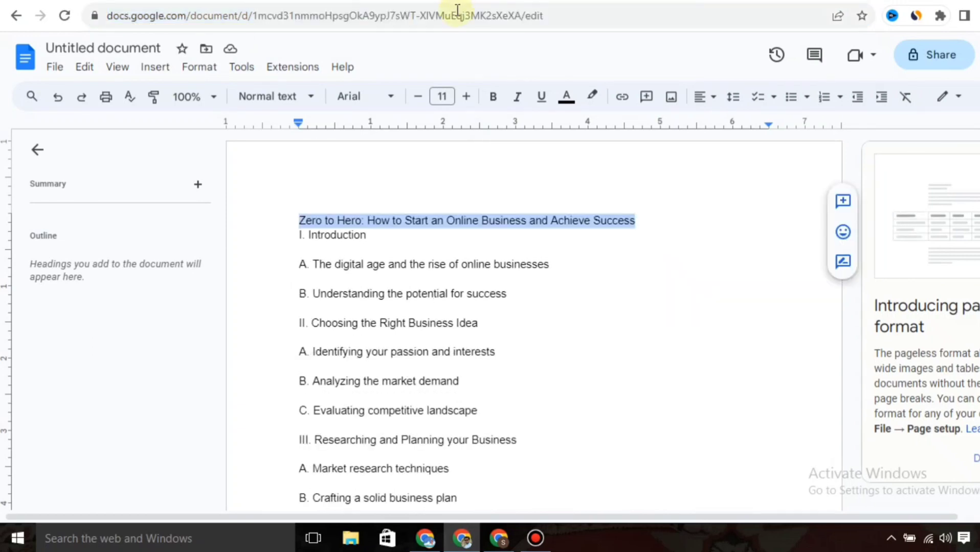
pyautogui.click(405, 249)
pyautogui.hotkey('ctrl', 'a')
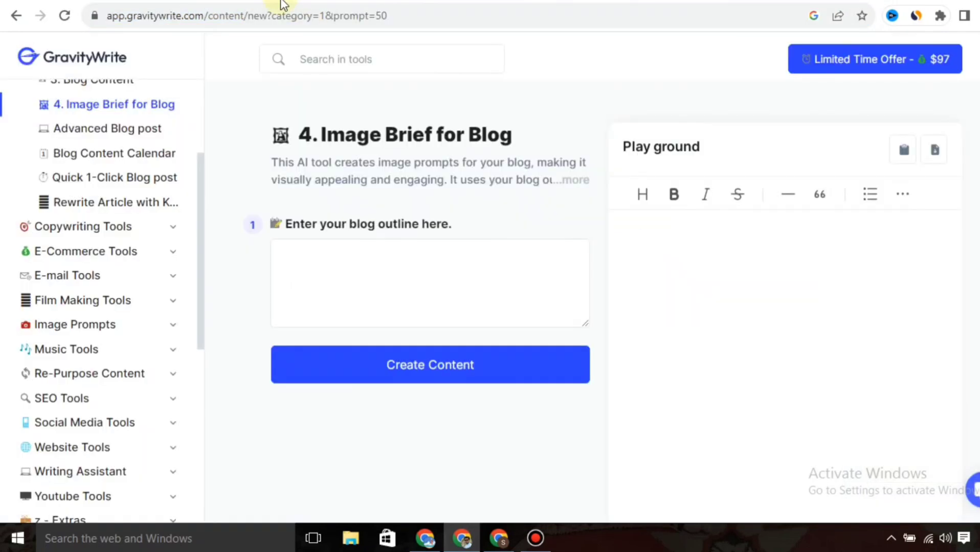
# Generate image prompts from the outline pasted into Image Brief for Blog, and stop the writing during the fourth prompt.
pyautogui.hotkey('ctrl', 'Tab')
pyautogui.click(375, 273)
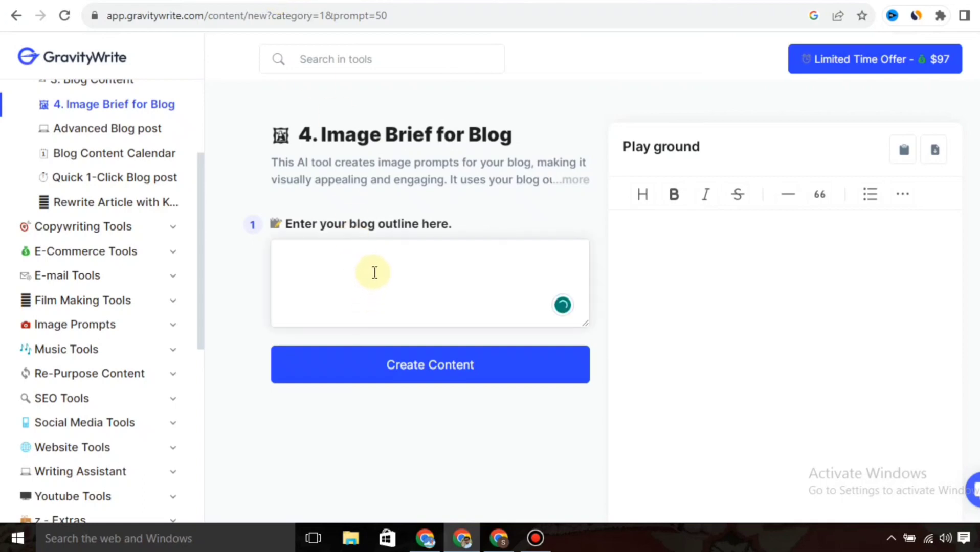
pyautogui.hotkey('ctrl', 'v')
pyautogui.click(449, 379)
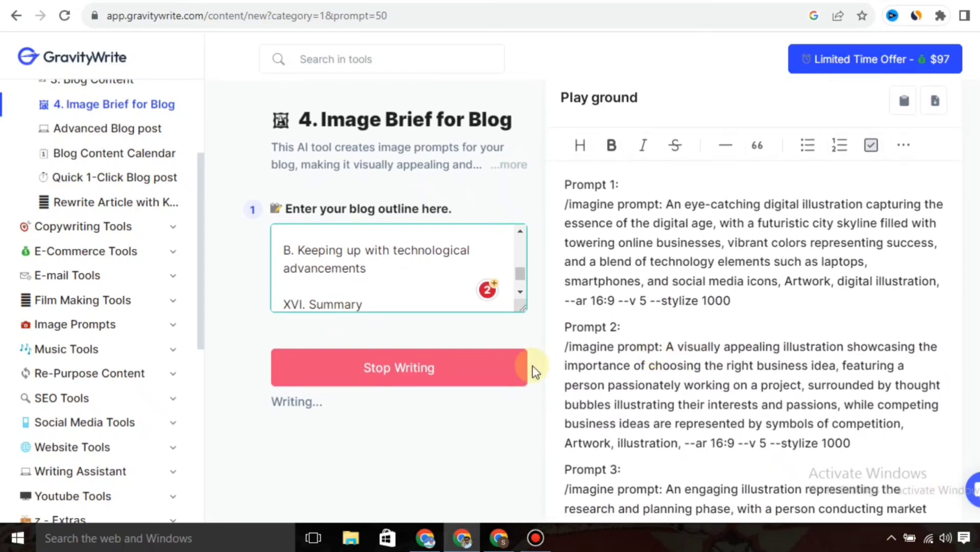
pyautogui.click(424, 369)
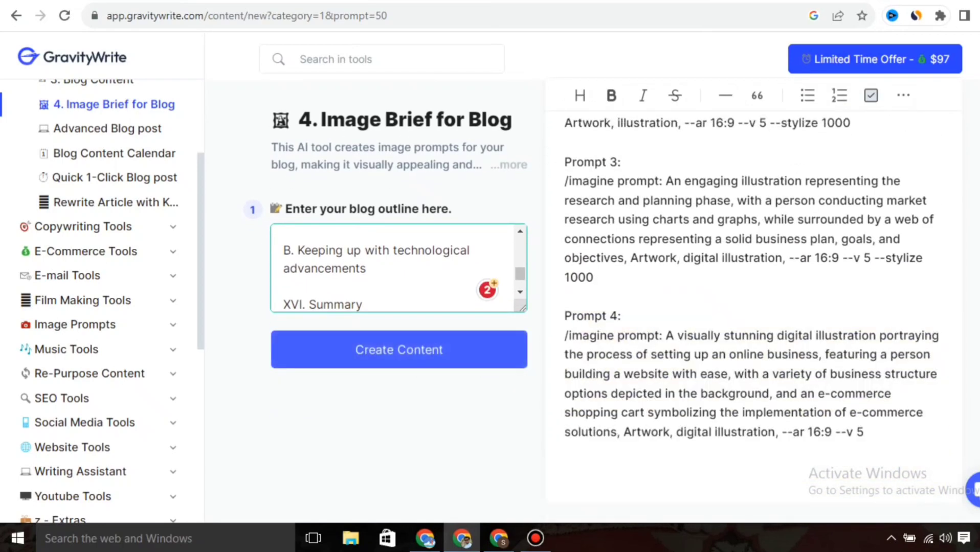
# Review the generated image prompts and copy them all into a new blank Google Docs document.
pyautogui.scroll(5, 752, 306)
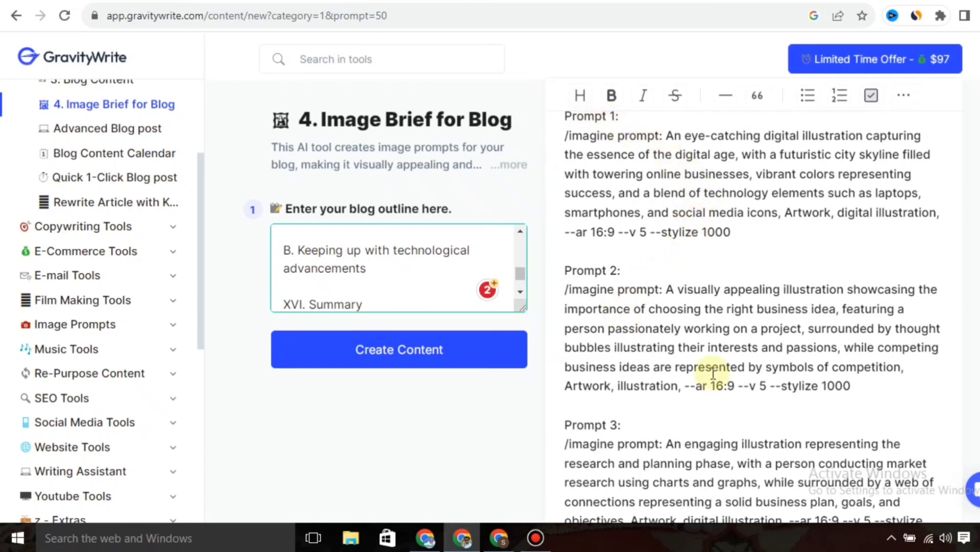
pyautogui.scroll(-3, 710, 373)
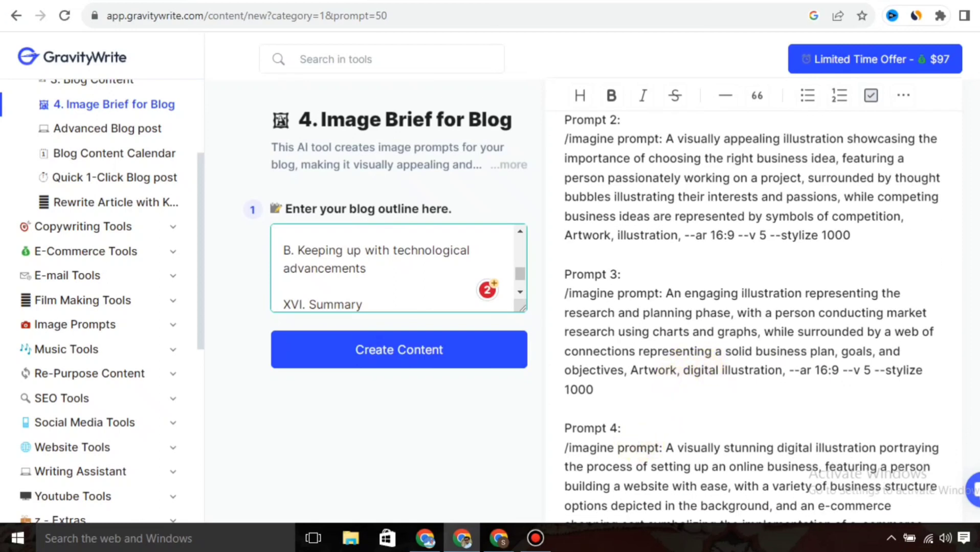
pyautogui.scroll(4, 716, 307)
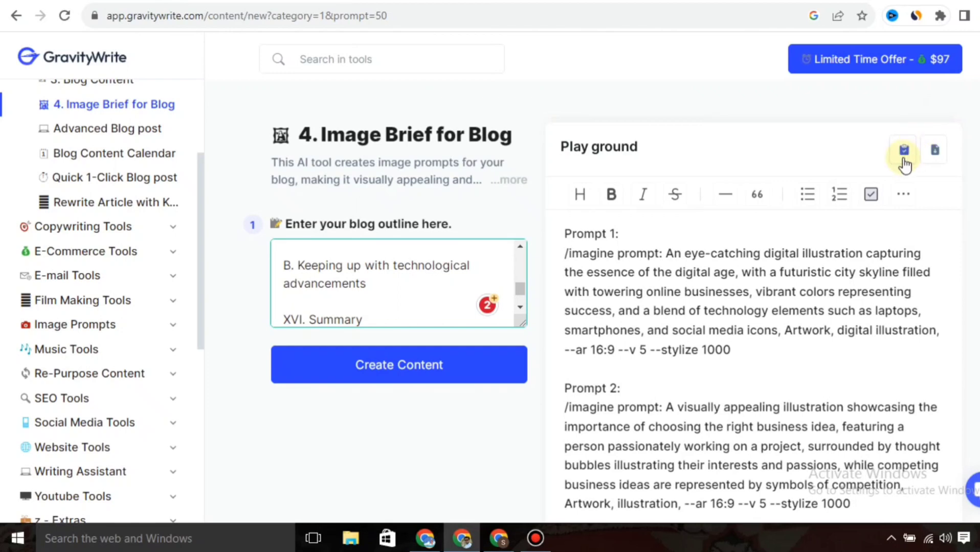
pyautogui.hotkey('ctrl', 'Tab')
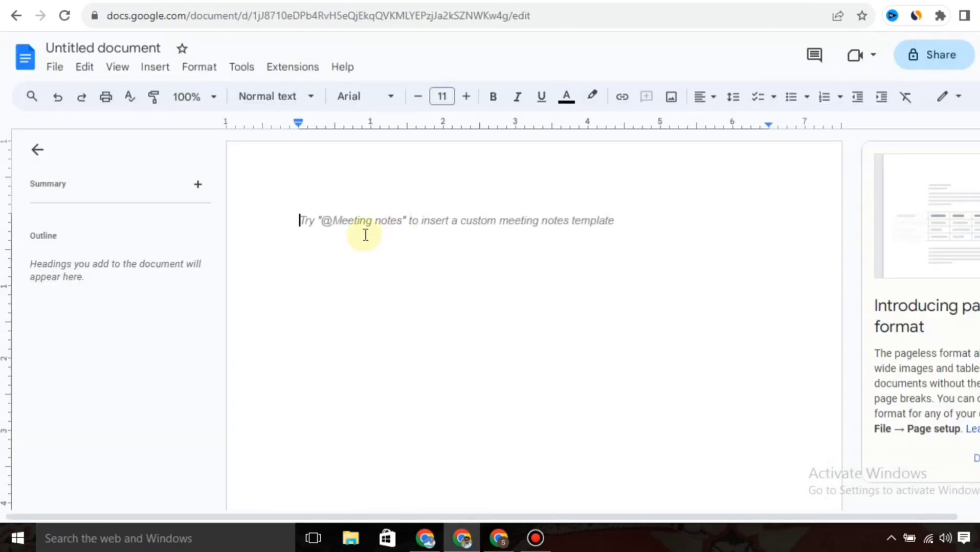
pyautogui.hotkey('ctrl', 'v')
pyautogui.scroll(10, 365, 235)
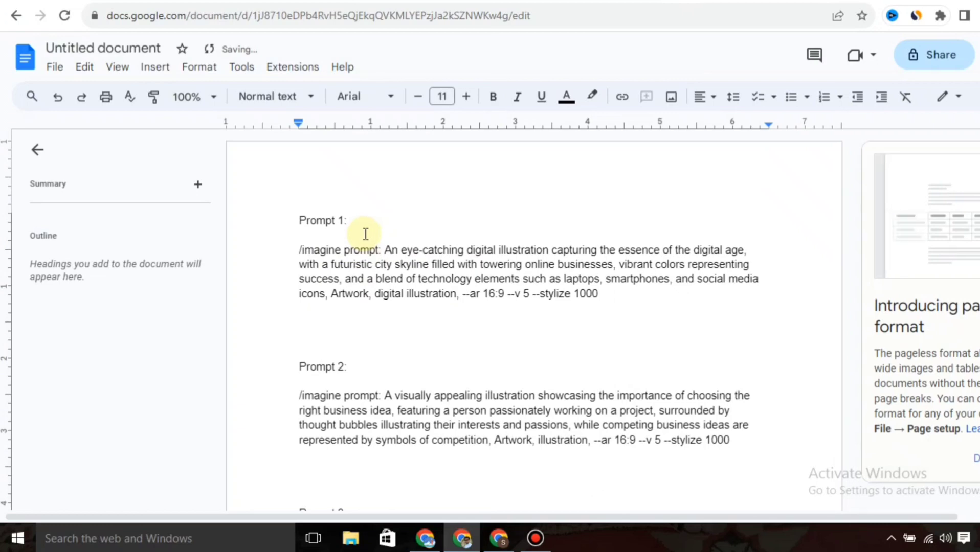
# Switch to Imagine, open its Text to Image generator and dismiss the new-feature notice.
pyautogui.click(948, 364)
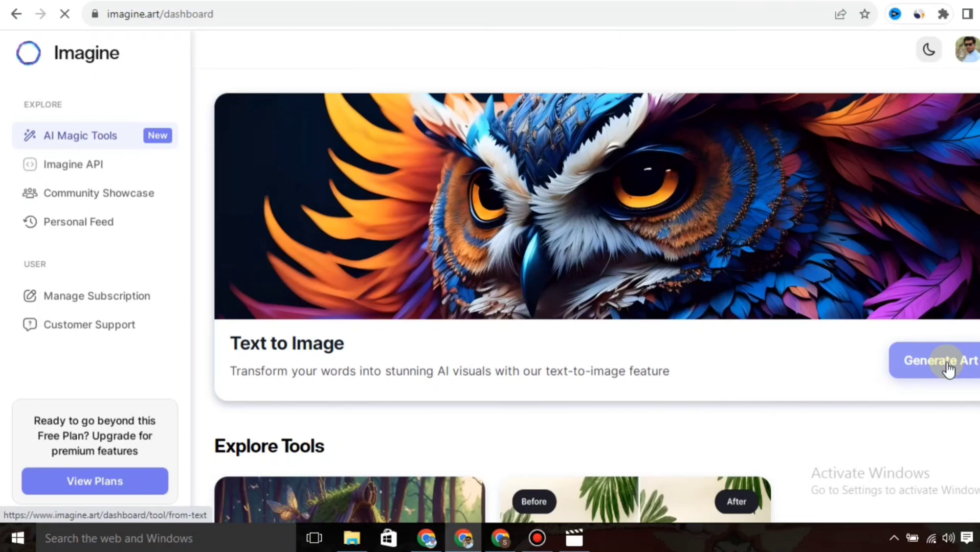
pyautogui.click(947, 364)
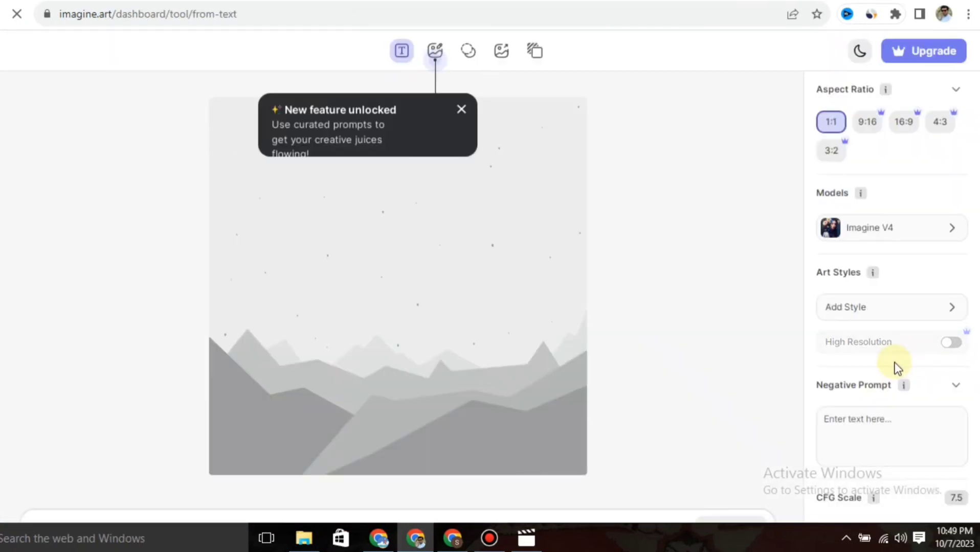
pyautogui.click(456, 112)
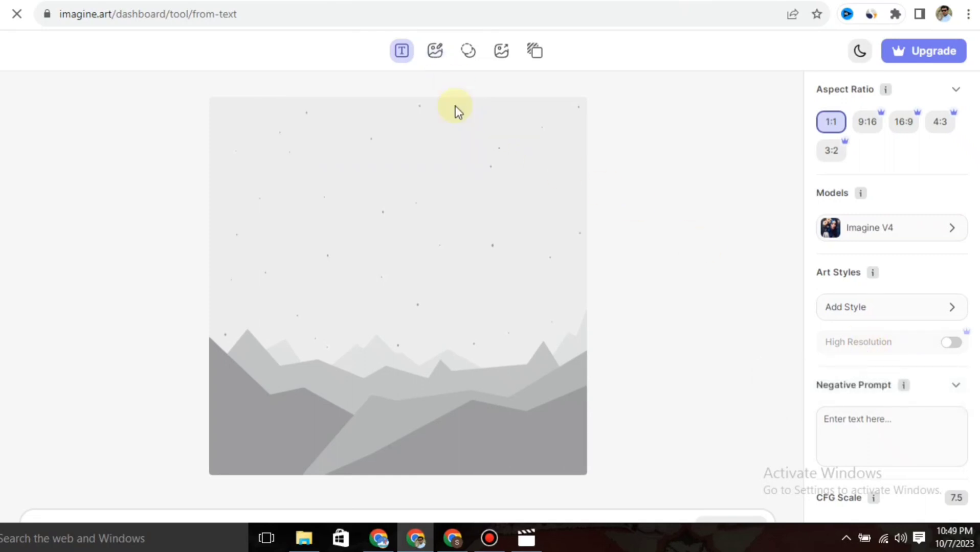
# Copy the Prompt 2 description from the Google Docs prompt document, leaving out "/imagine prompt:" and the trailing parameters, and return to Imagine.
pyautogui.click(422, 1)
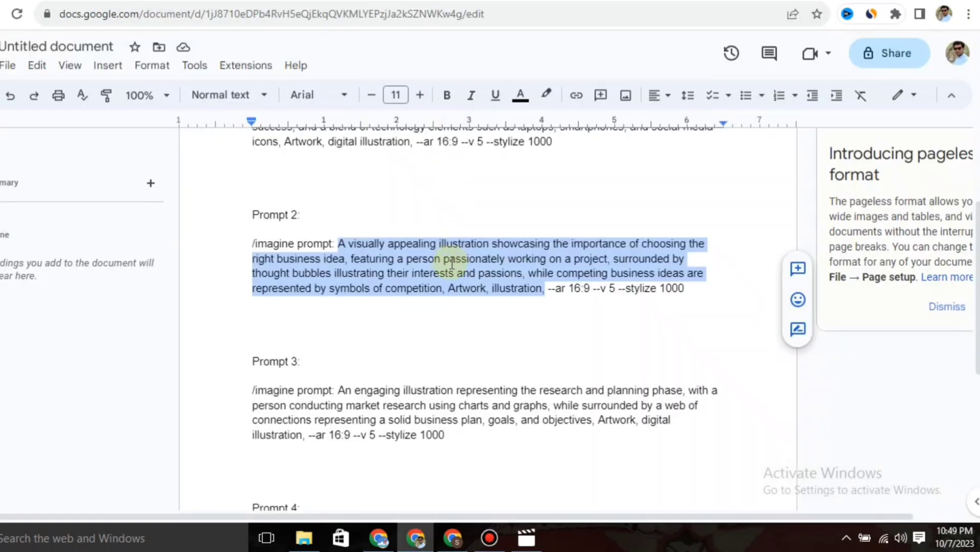
pyautogui.click(455, 291)
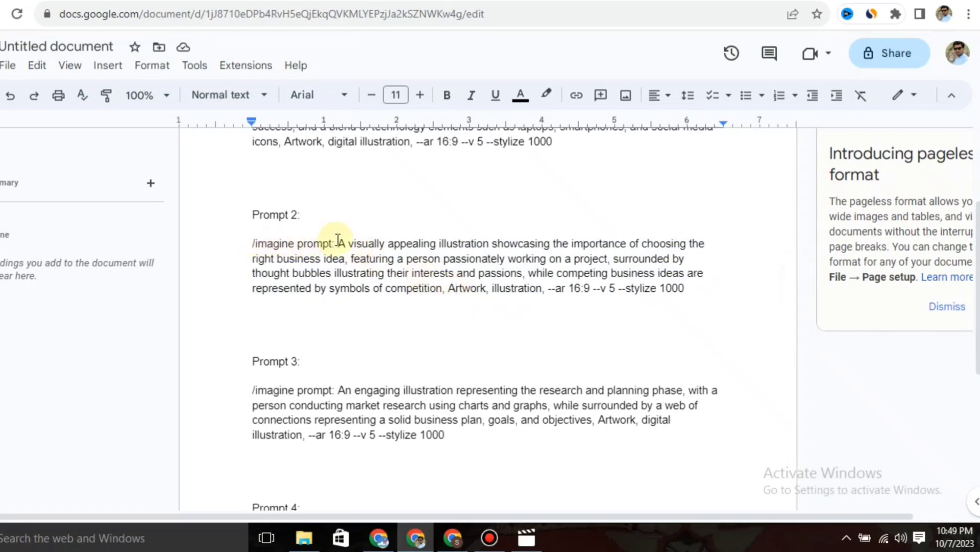
pyautogui.moveTo(338, 240); pyautogui.dragTo(540, 292)
pyautogui.hotkey('ctrl', 'c')
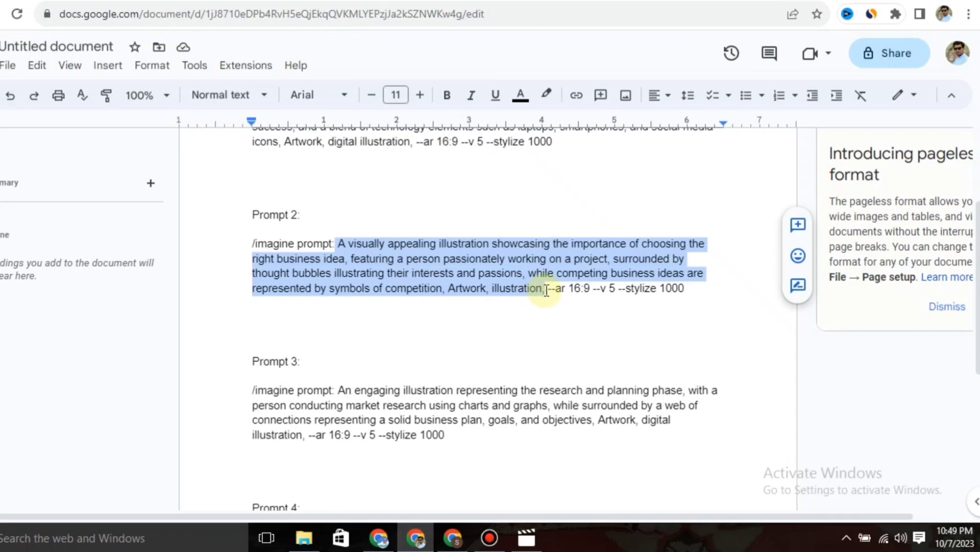
pyautogui.click(709, 6)
pyautogui.click(708, 1)
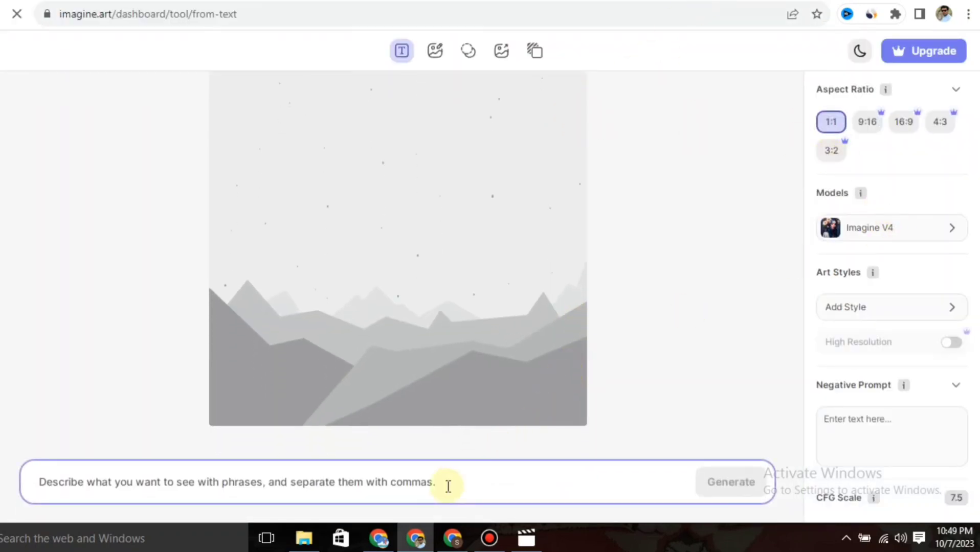
# Generate an image from the pasted Prompt 2 description with the Imagine V4 model and download it.
pyautogui.click(448, 486)
pyautogui.hotkey('ctrl', 'v')
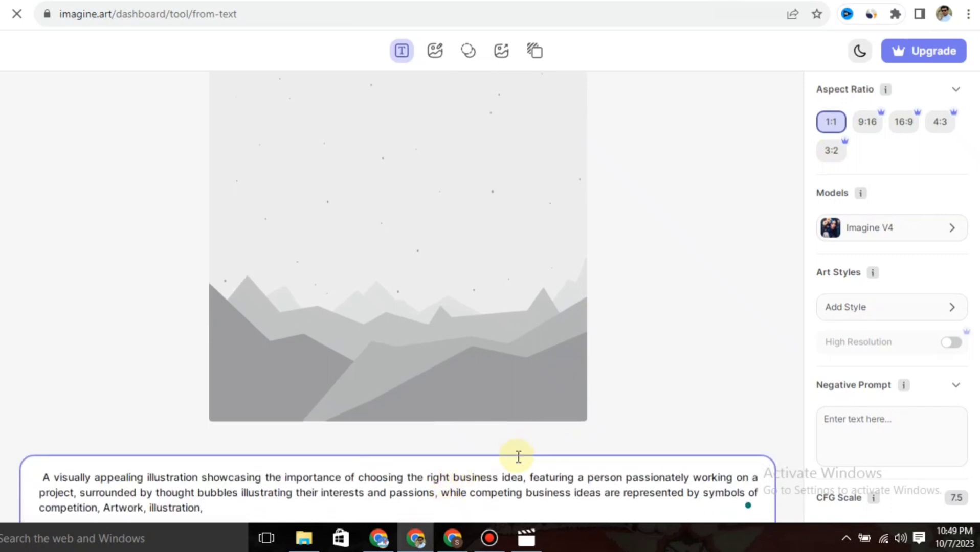
pyautogui.click(731, 481)
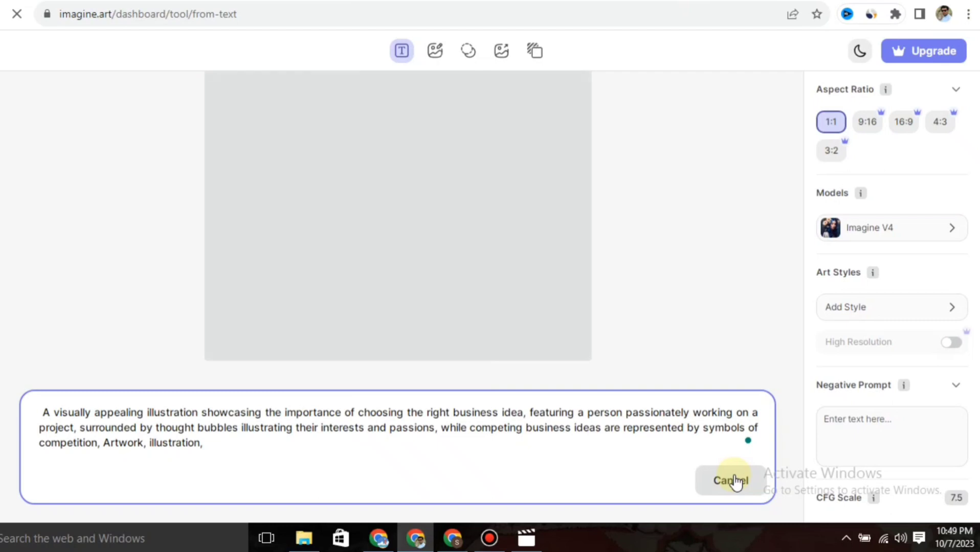
pyautogui.moveTo(384, 246)
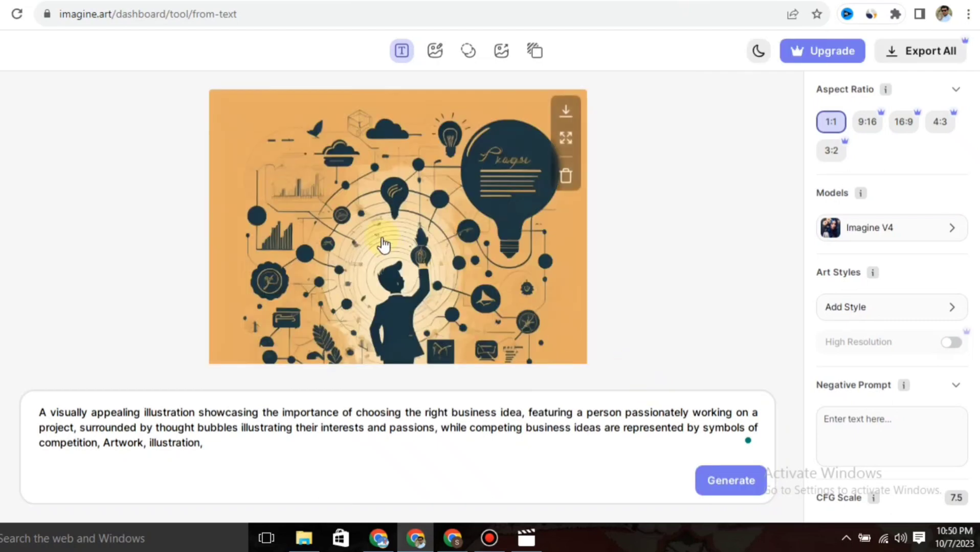
pyautogui.click(567, 115)
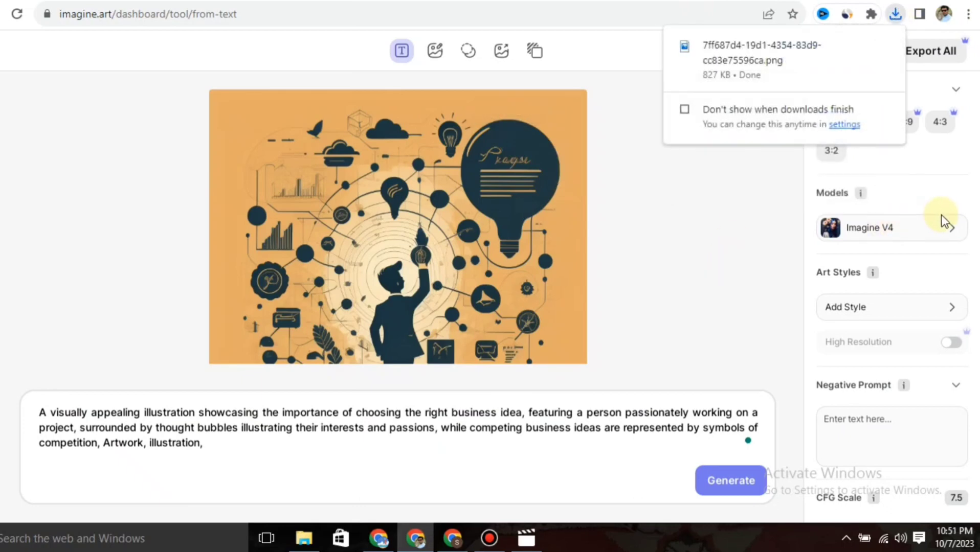
# Generate another image from the same prompt with the Realistic Vision model and download it.
pyautogui.click(935, 232)
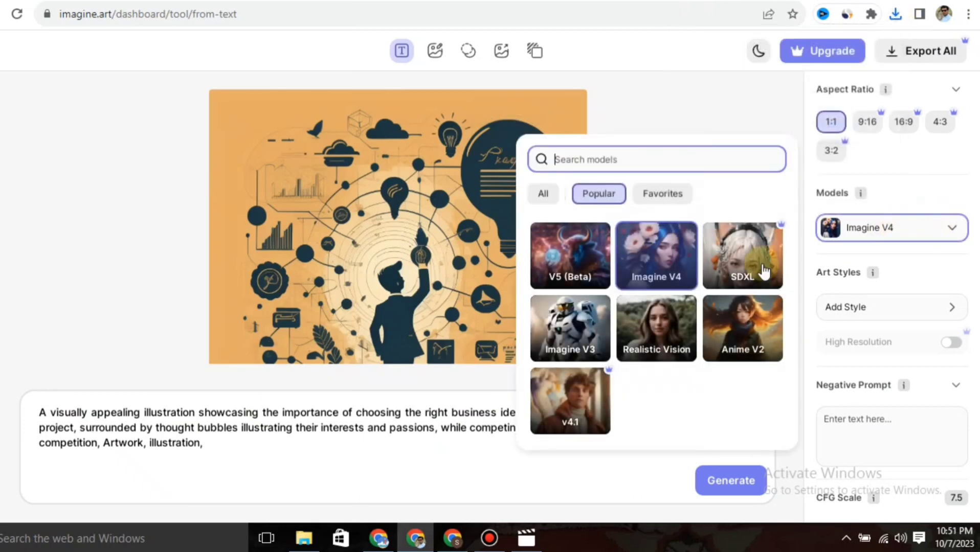
pyautogui.click(660, 325)
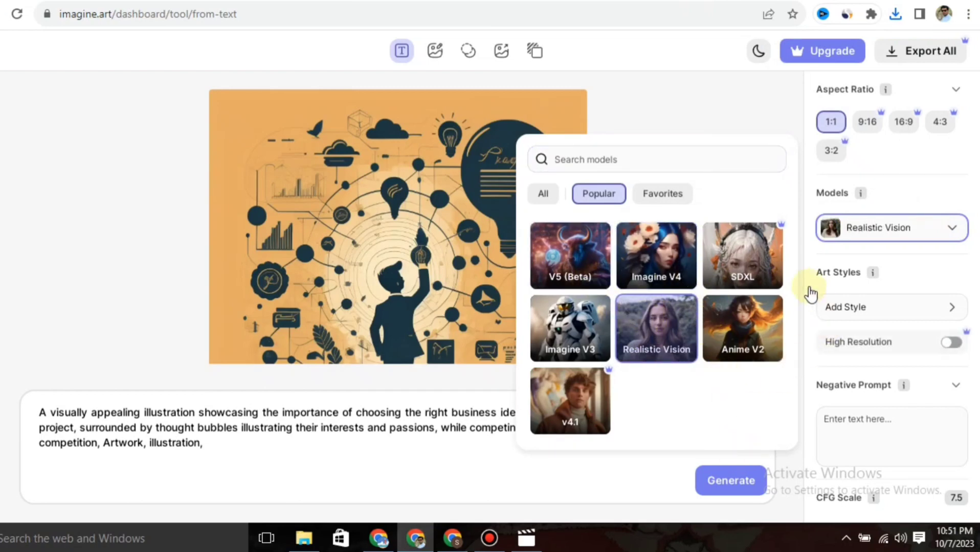
pyautogui.click(634, 87)
pyautogui.click(734, 476)
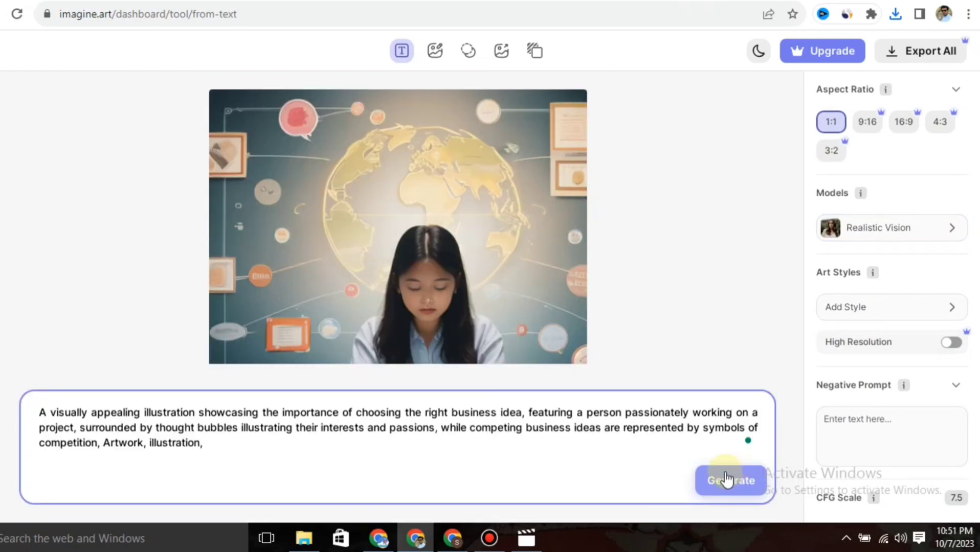
pyautogui.moveTo(437, 274)
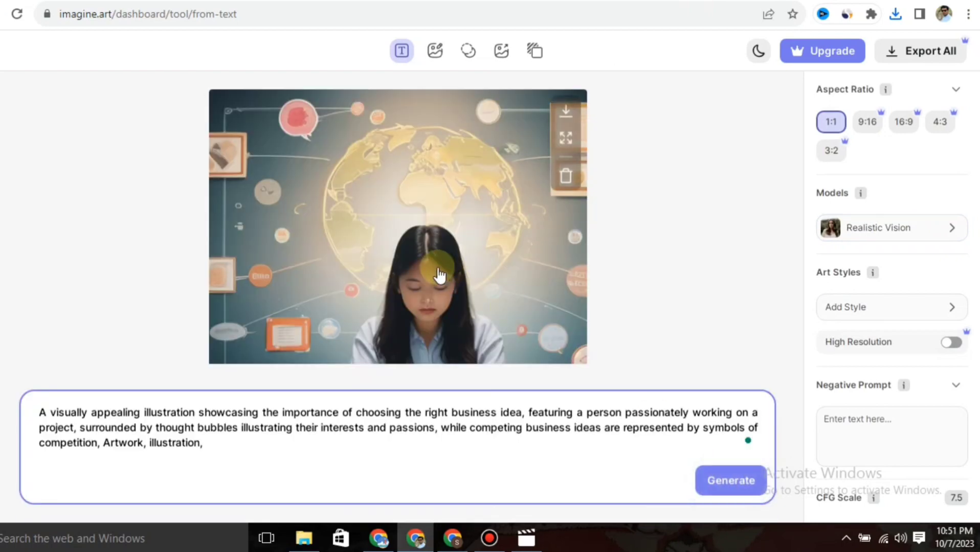
pyautogui.click(566, 117)
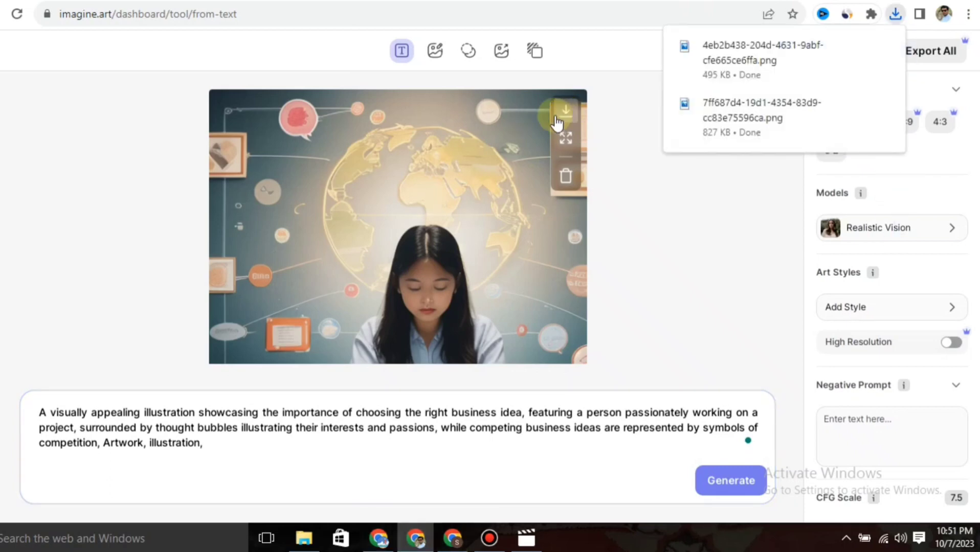
# In the Google Docs article, add a blank line below the title and below the heading "Choosing the Right Business Idea".
pyautogui.hotkey('ctrl', 'Tab')
pyautogui.click(644, 220)
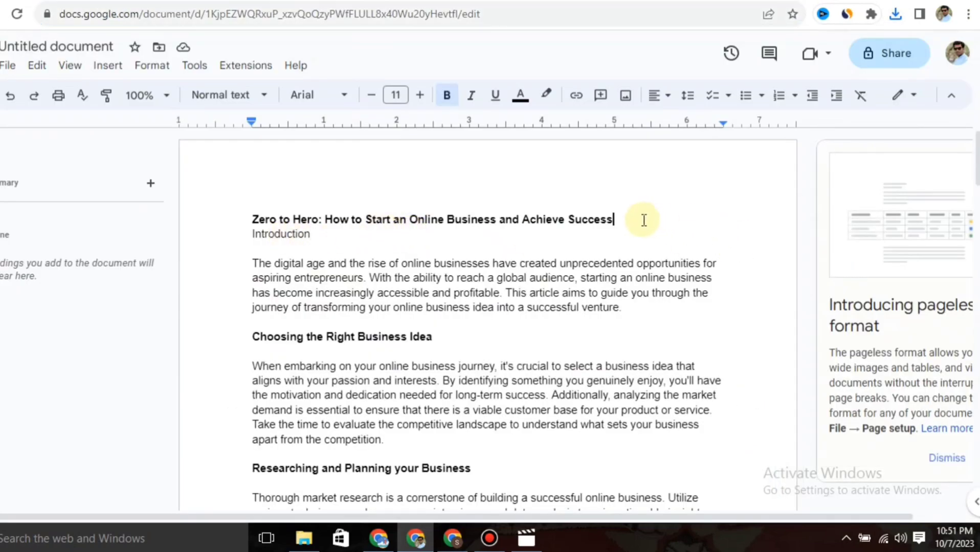
pyautogui.press('Return')
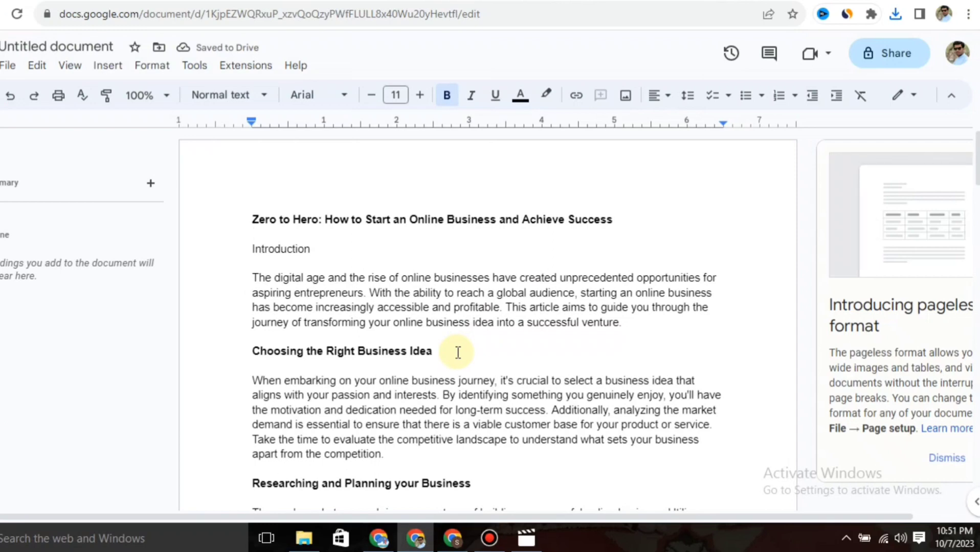
pyautogui.press('Return')
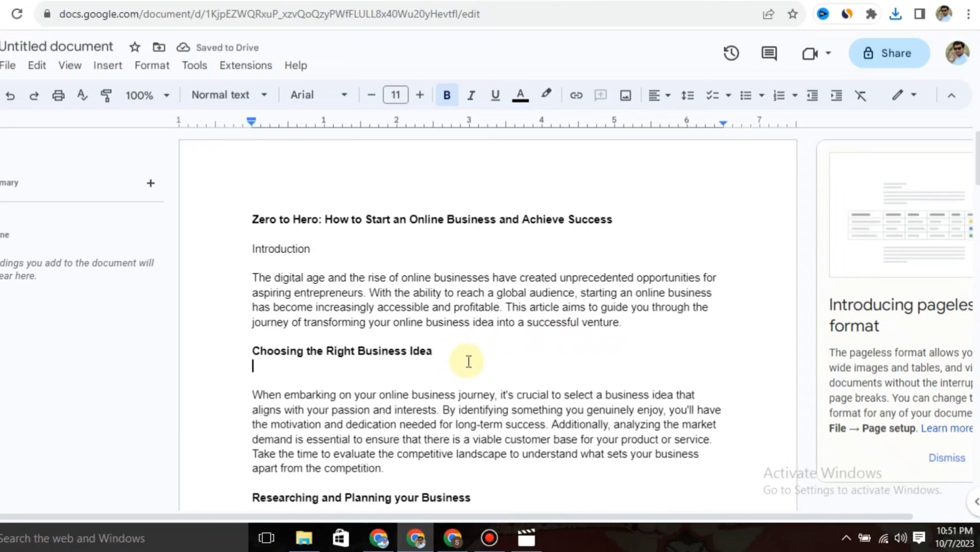
# Insert the downloaded orange illustration 7ff687d4-19d1-4354-83d9-cc83e75596ca from the Downloads folder below the heading "Choosing the Right Business Idea".
pyautogui.click(625, 96)
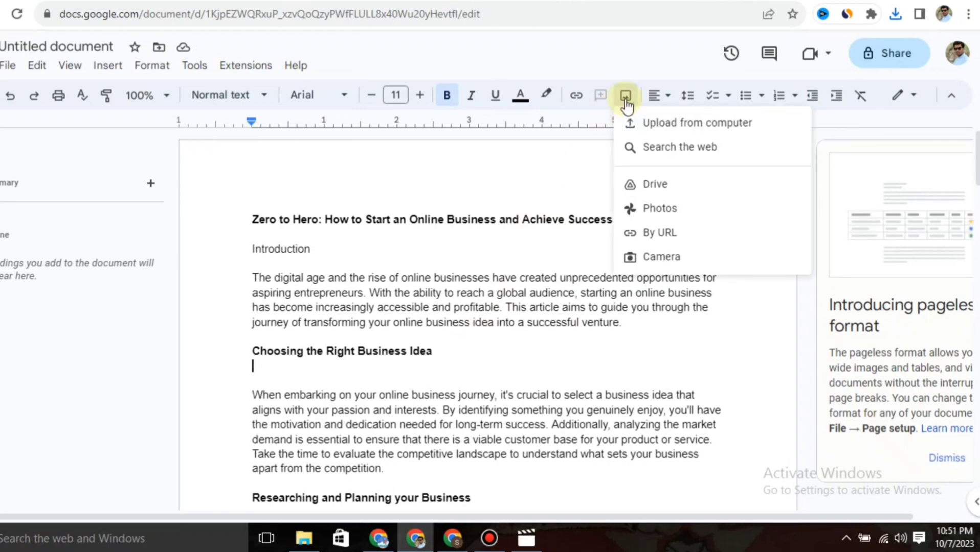
pyautogui.click(668, 133)
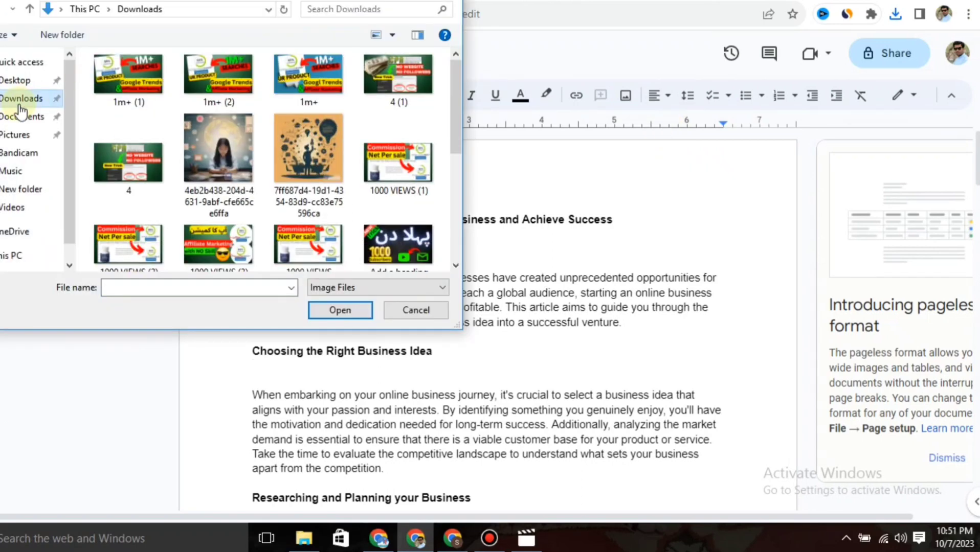
pyautogui.click(290, 162)
pyautogui.click(345, 319)
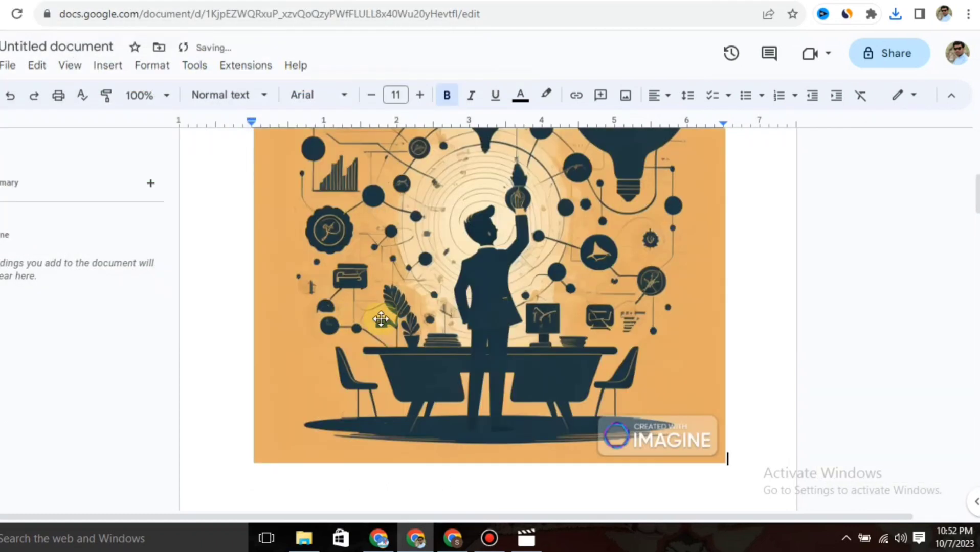
# Shrink the orange illustration below "Choosing the Right Business Idea" proportionally to about 4 inches wide.
pyautogui.click(693, 444)
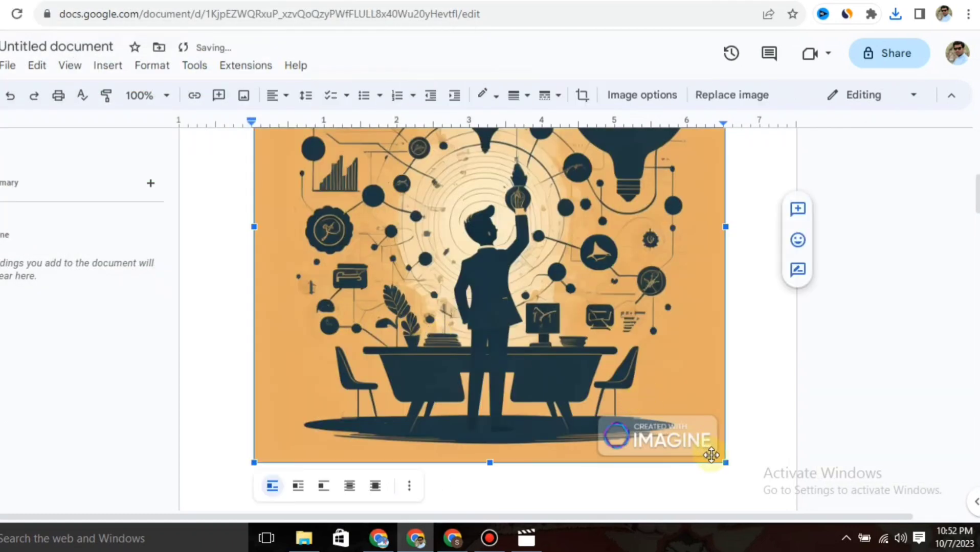
pyautogui.moveTo(725, 463); pyautogui.dragTo(625, 351)
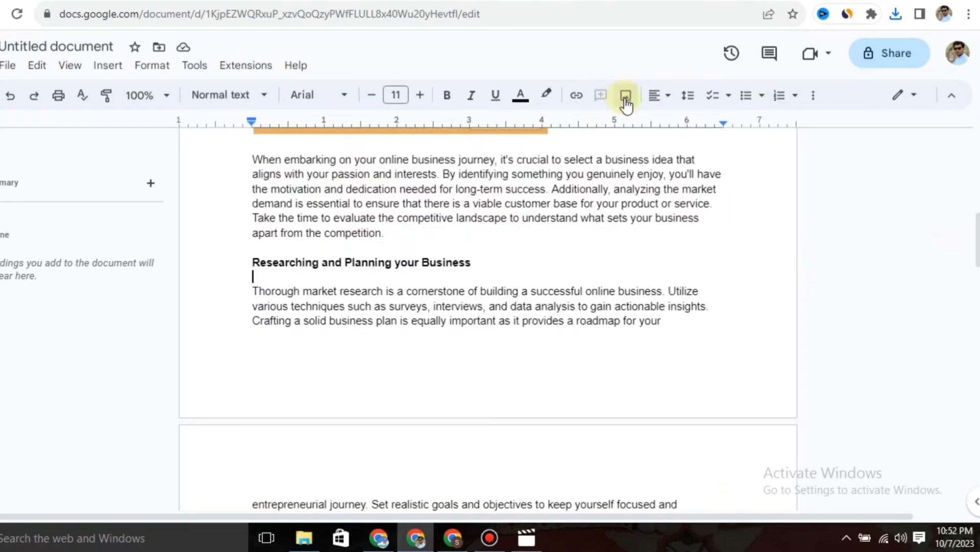
# Insert the downloaded image 4eb2b438-204d-4631-9abf-cfe665ce6ffa below the heading "Researching and Planning your Business" and shrink it to about 3.4 inches wide.
pyautogui.click(625, 96)
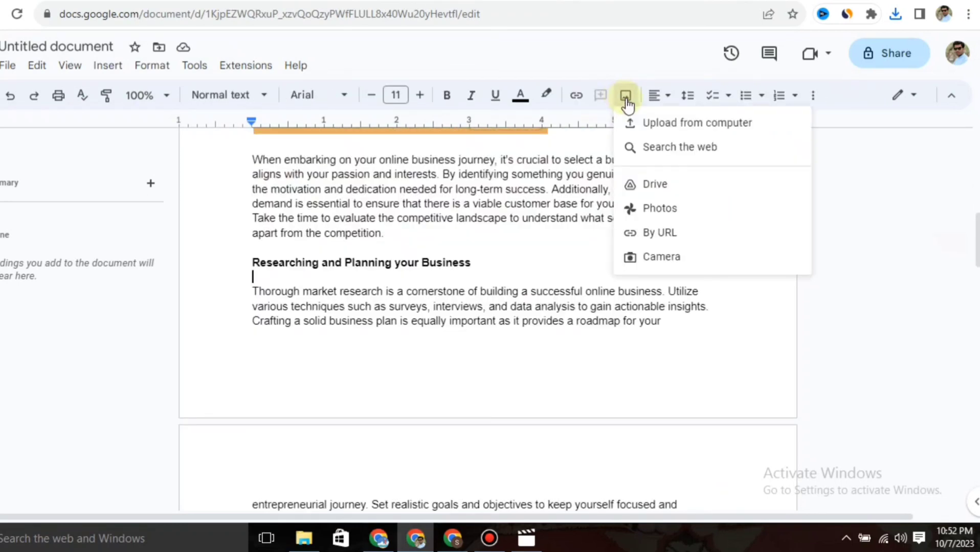
pyautogui.click(639, 125)
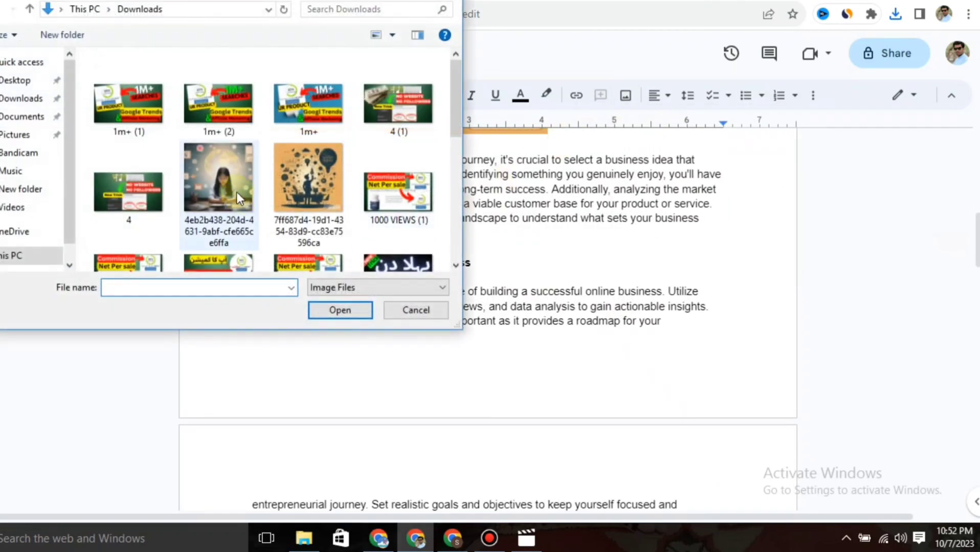
pyautogui.click(234, 192)
pyautogui.click(353, 309)
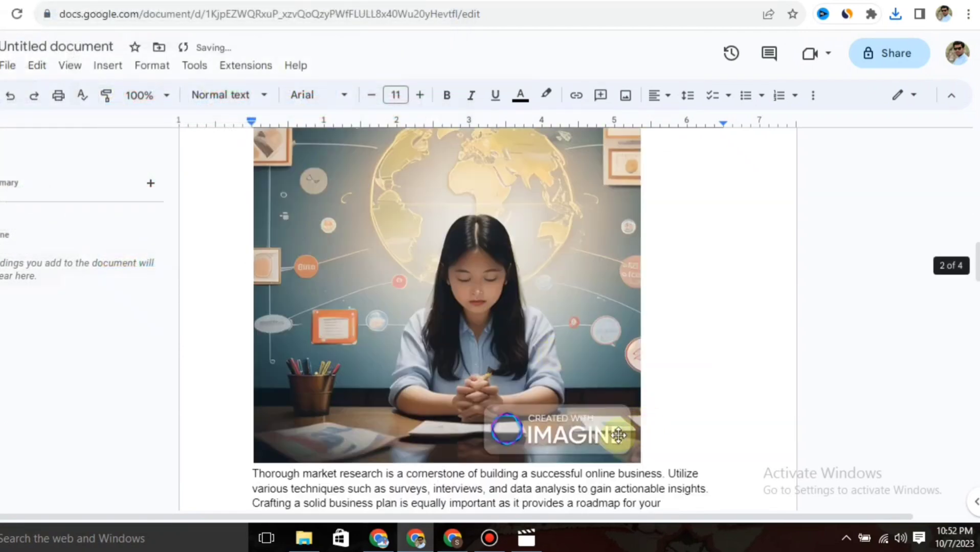
pyautogui.click(634, 452)
pyautogui.moveTo(639, 460); pyautogui.dragTo(501, 323)
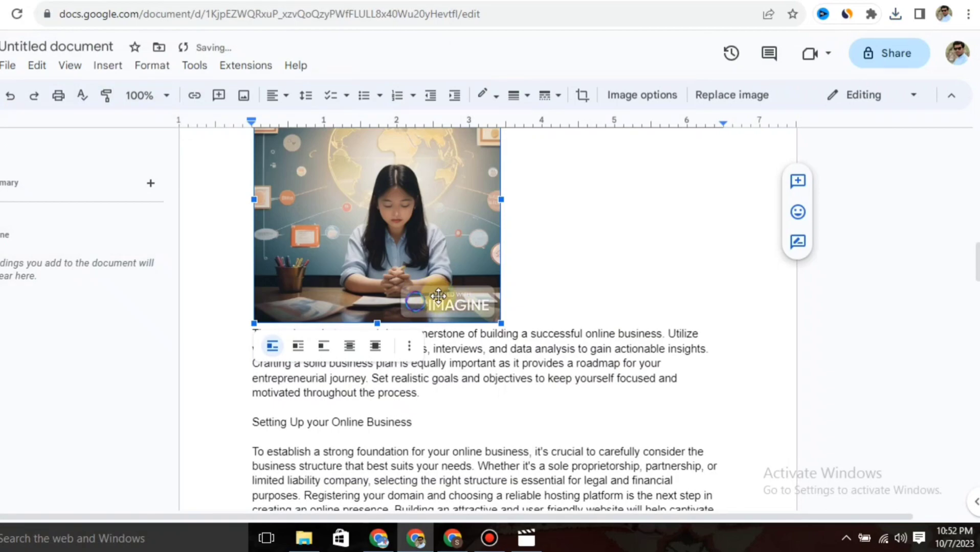
# Review the illustrations placed in the article and the banner image below its title.
pyautogui.scroll(2, 438, 296)
pyautogui.scroll(5, 455, 333)
pyautogui.scroll(-5, 455, 342)
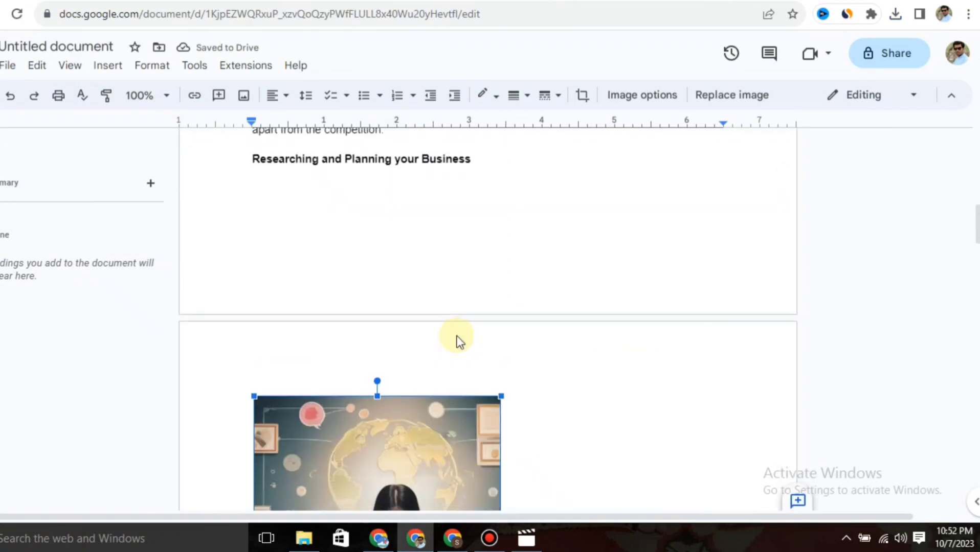
pyautogui.scroll(1, 458, 340)
pyautogui.scroll(10, 457, 336)
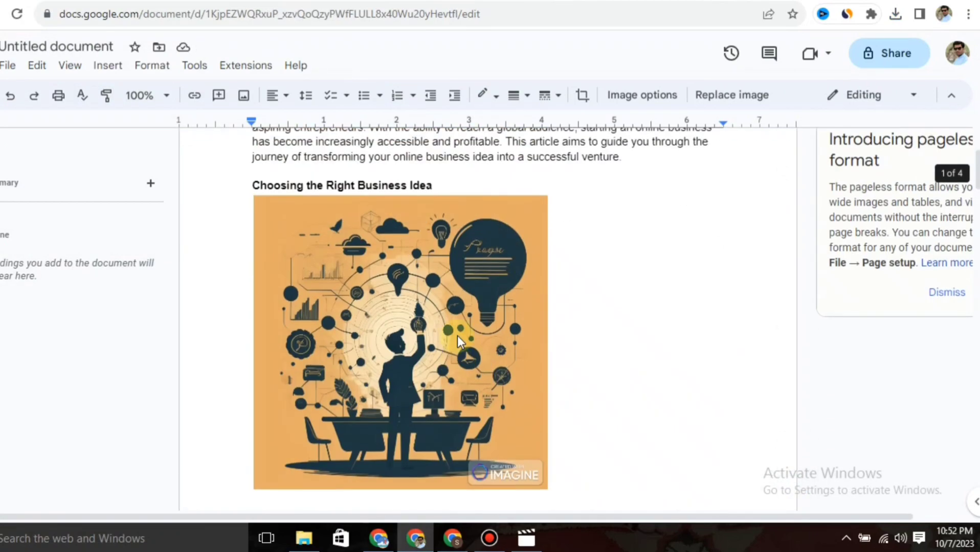
pyautogui.scroll(-3, 458, 336)
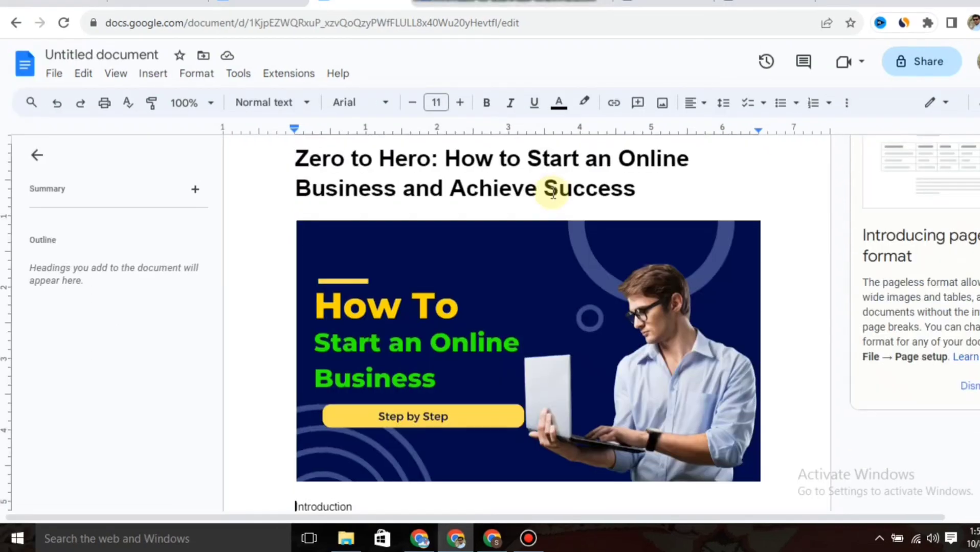
pyautogui.scroll(1, 551, 191)
pyautogui.scroll(-1, 551, 191)
pyautogui.click(408, 317)
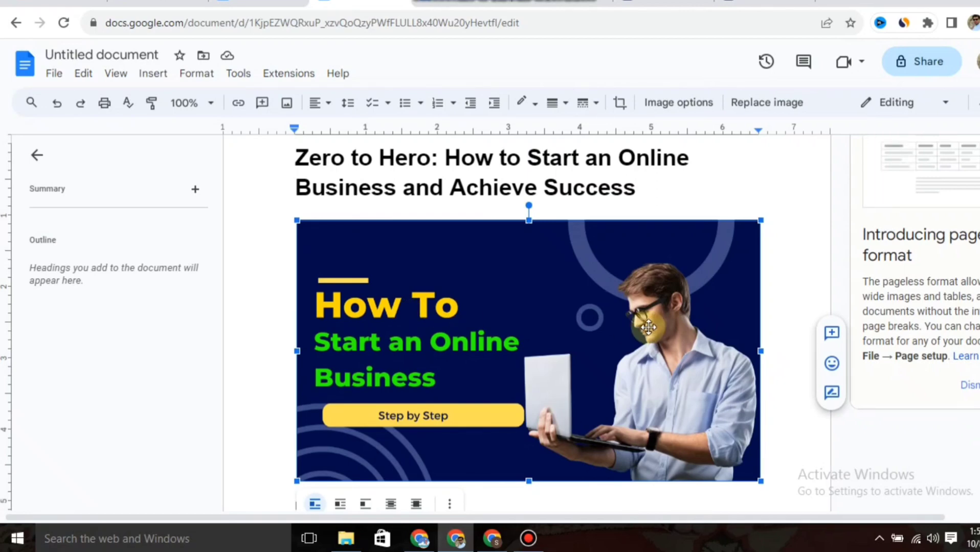
# Switch to Canva, search for "blog" and open the Blog Banner template category.
pyautogui.click(412, 545)
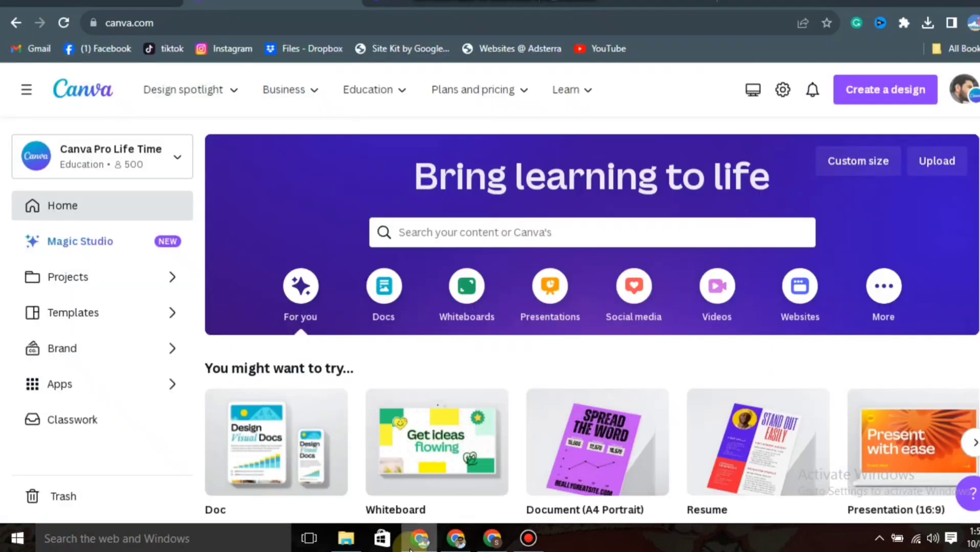
pyautogui.click(445, 232)
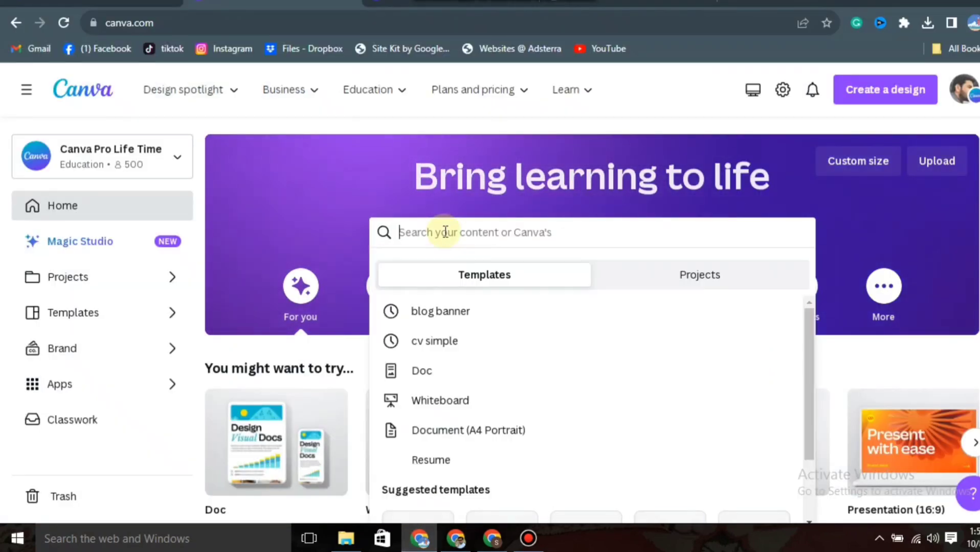
pyautogui.write('blog')
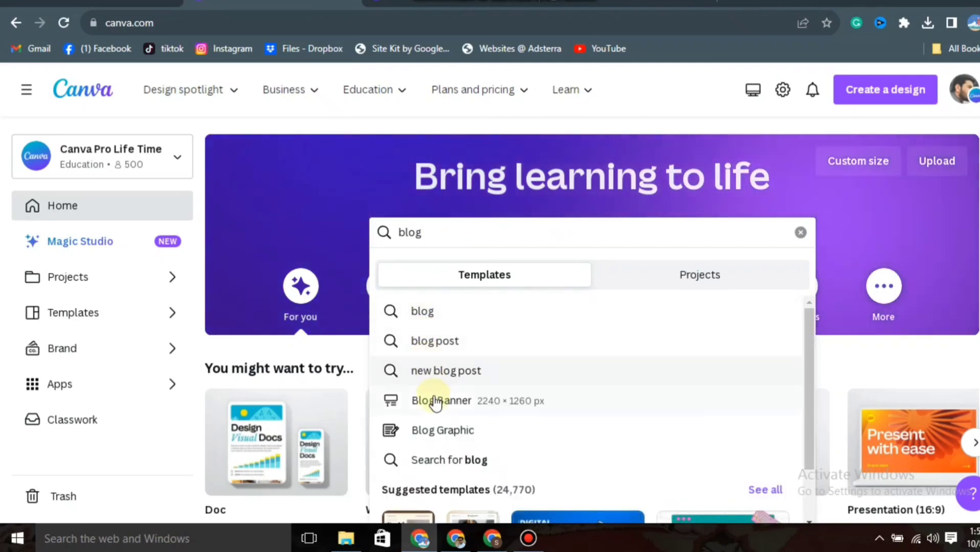
pyautogui.click(457, 401)
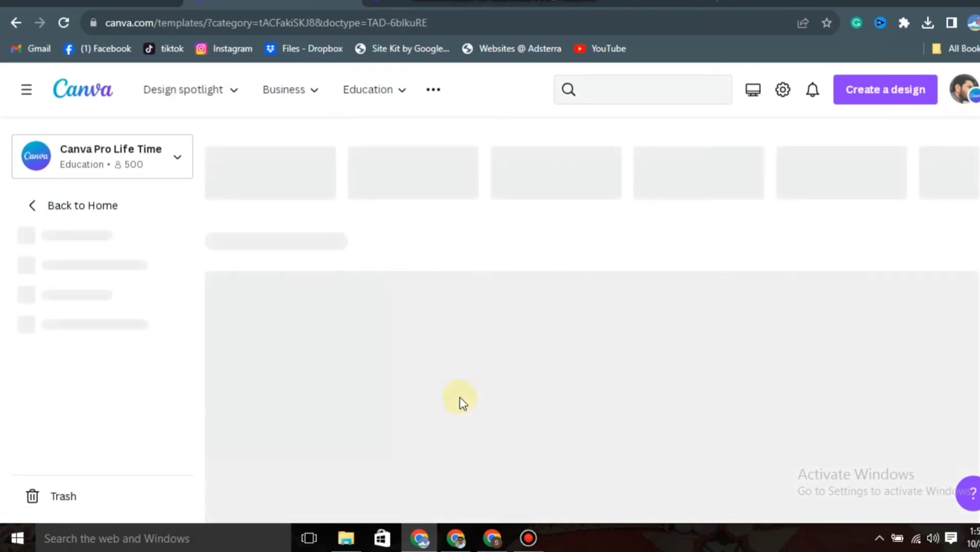
# Browse the blog banner templates and open the preview of the Navy 3D Illustrated Social Media Marketing template.
pyautogui.scroll(-4, 470, 348)
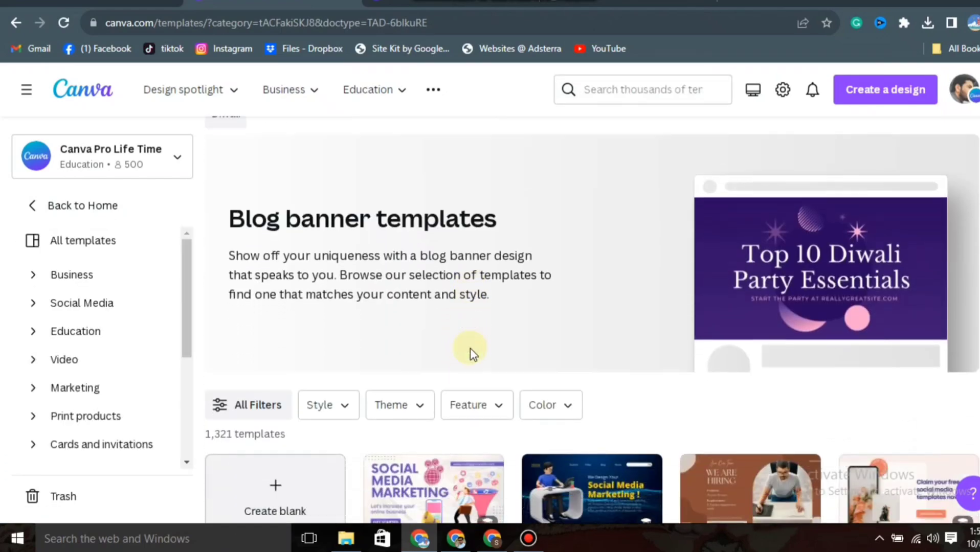
pyautogui.scroll(-1, 470, 349)
pyautogui.scroll(-2, 471, 353)
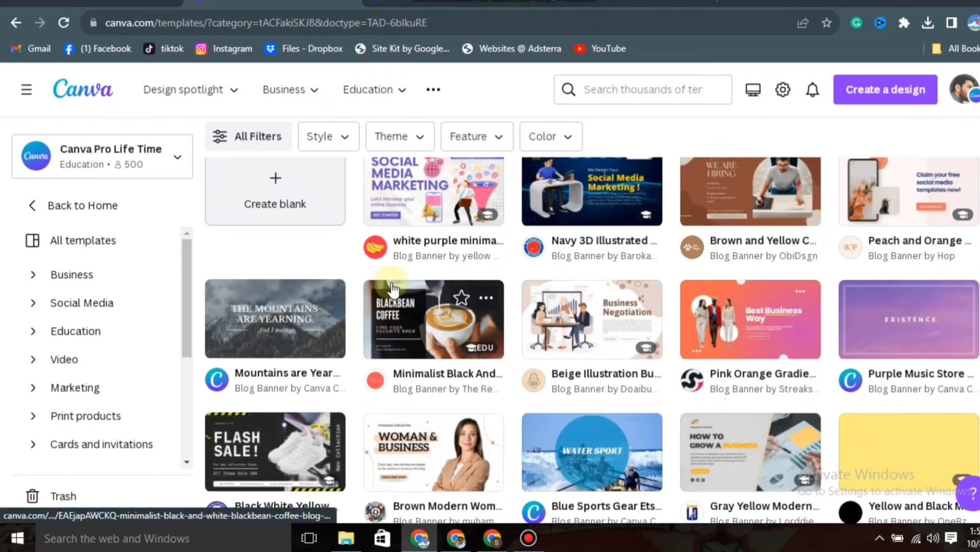
pyautogui.scroll(2, 597, 431)
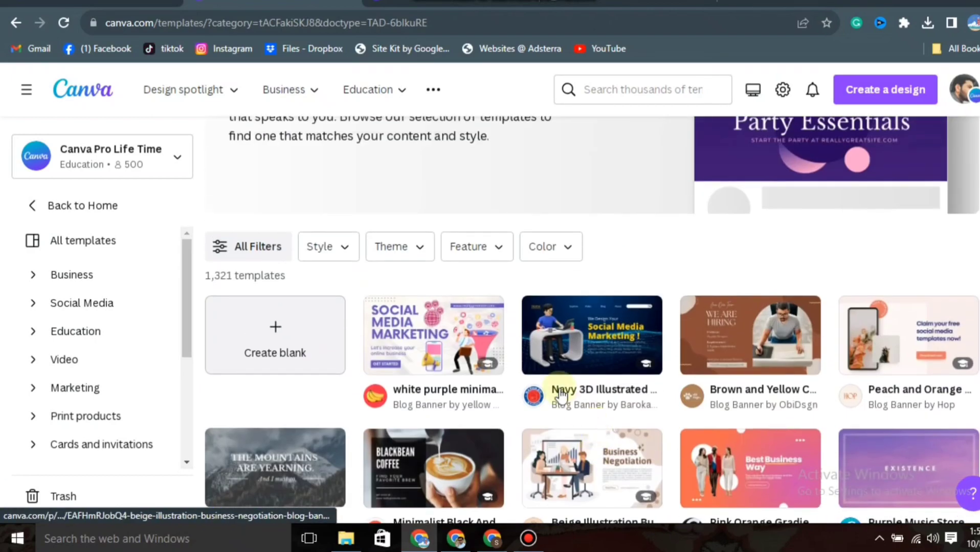
pyautogui.click(573, 327)
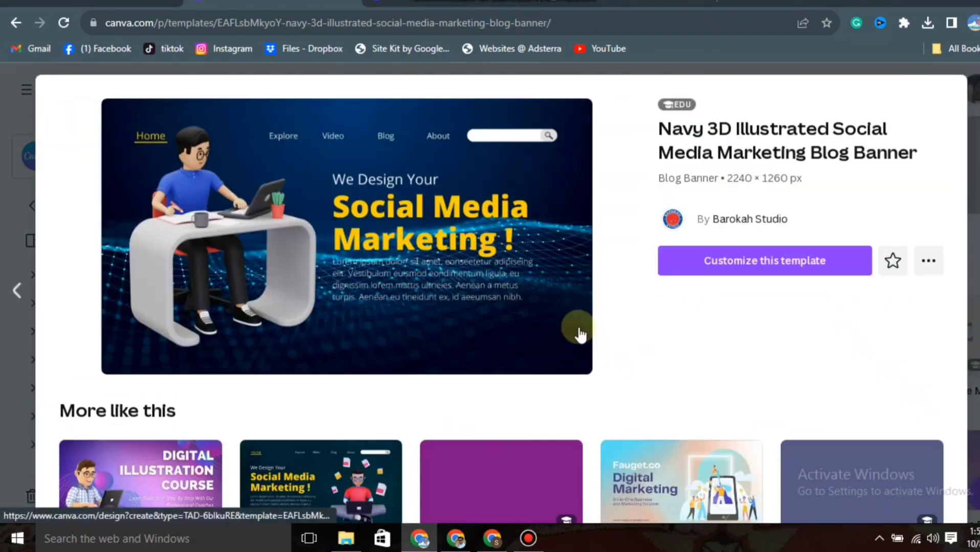
# From the similar templates, choose the Gulf Blue "How To Improve Your SEO Rankings" blog banner and open it for customizing.
pyautogui.scroll(-4, 580, 334)
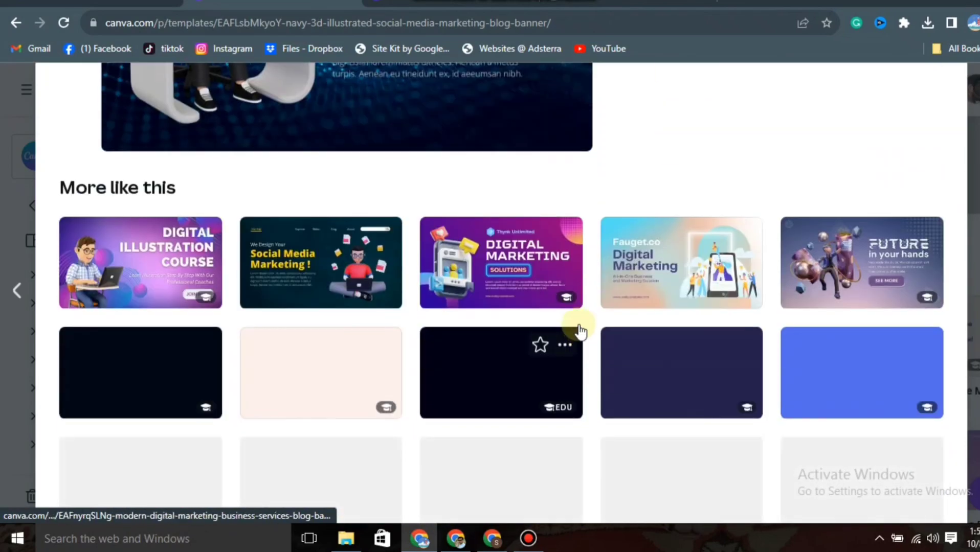
pyautogui.scroll(-4, 415, 331)
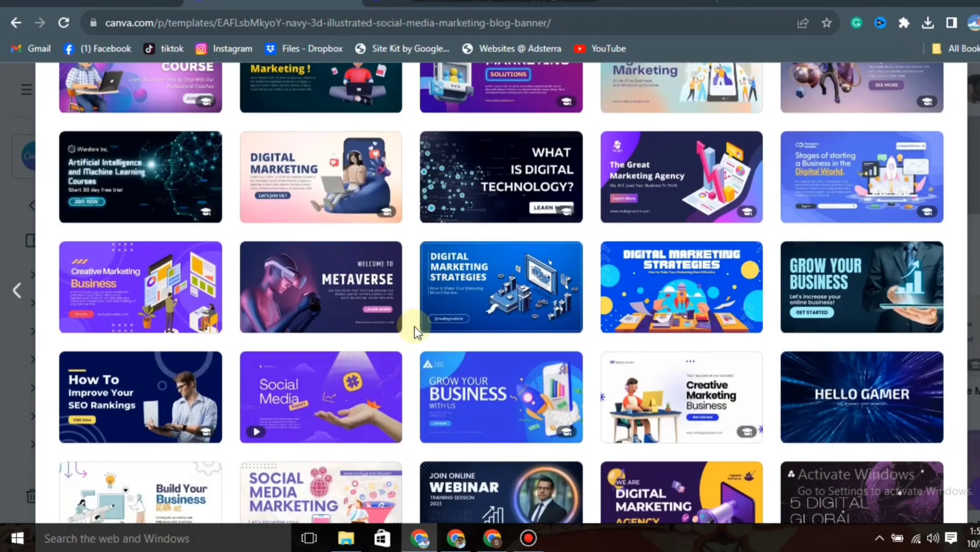
pyautogui.scroll(-1, 414, 331)
pyautogui.click(111, 330)
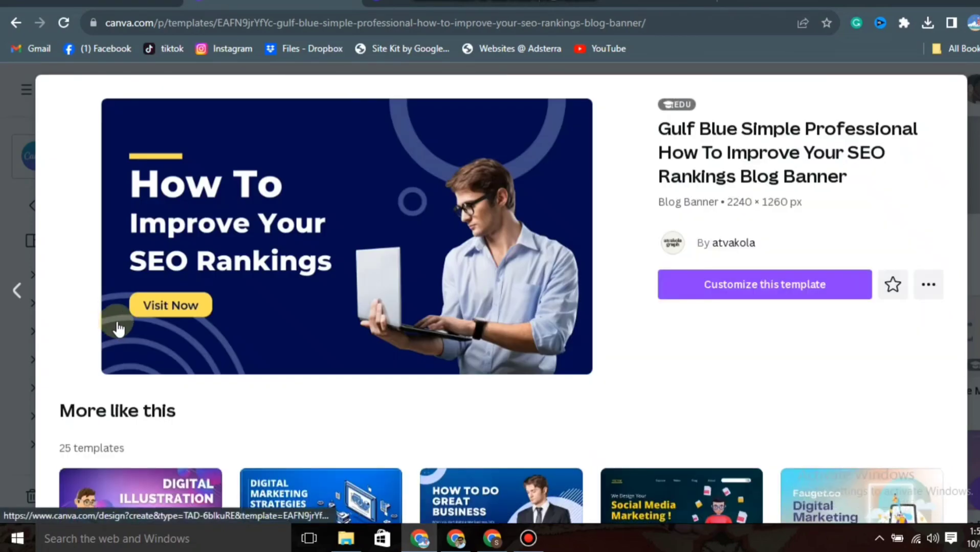
pyautogui.click(814, 291)
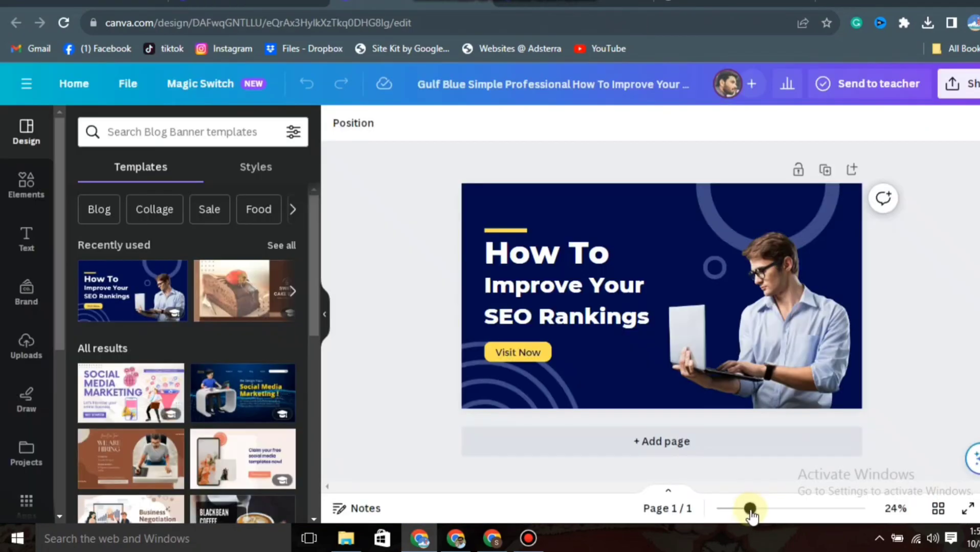
# Replace the banner text "Improve Your SEO Rankings" with "Start Online Business" on two lines.
pyautogui.moveTo(750, 509); pyautogui.dragTo(762, 509)
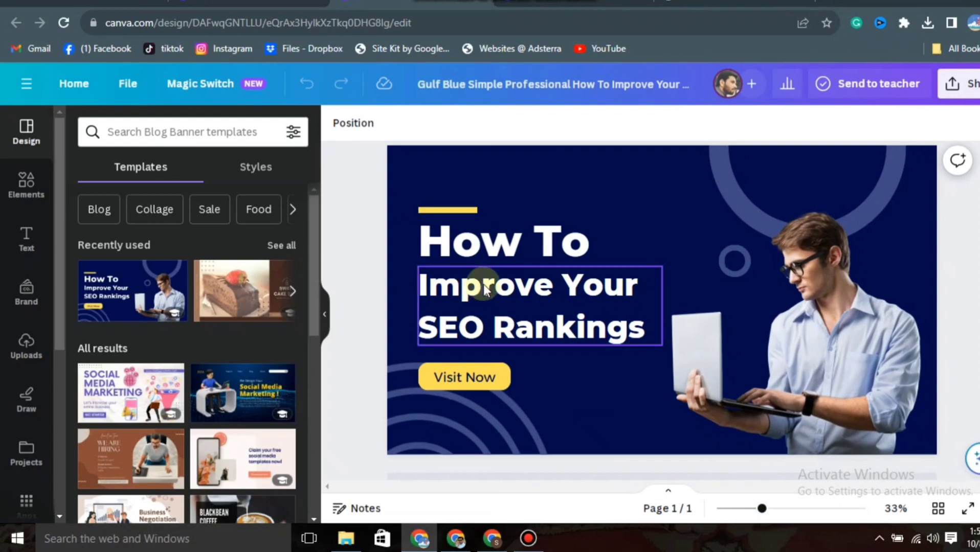
pyautogui.click(511, 301)
pyautogui.click(511, 299)
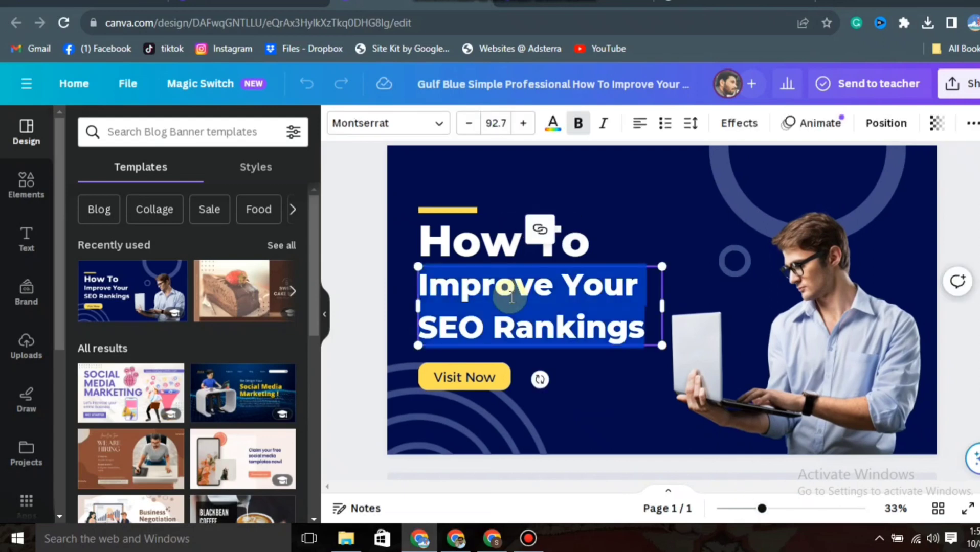
pyautogui.write('St')
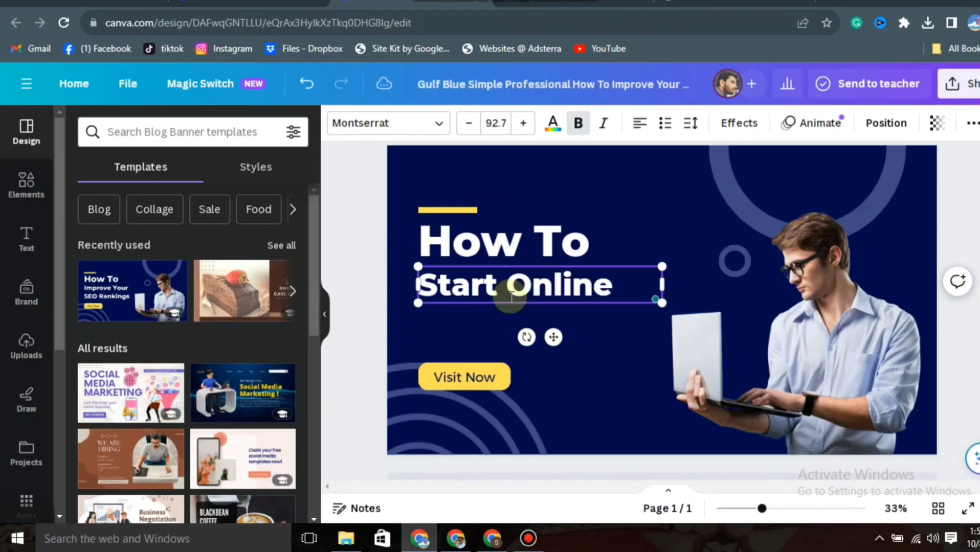
pyautogui.write('art Online')
pyautogui.press('Return')
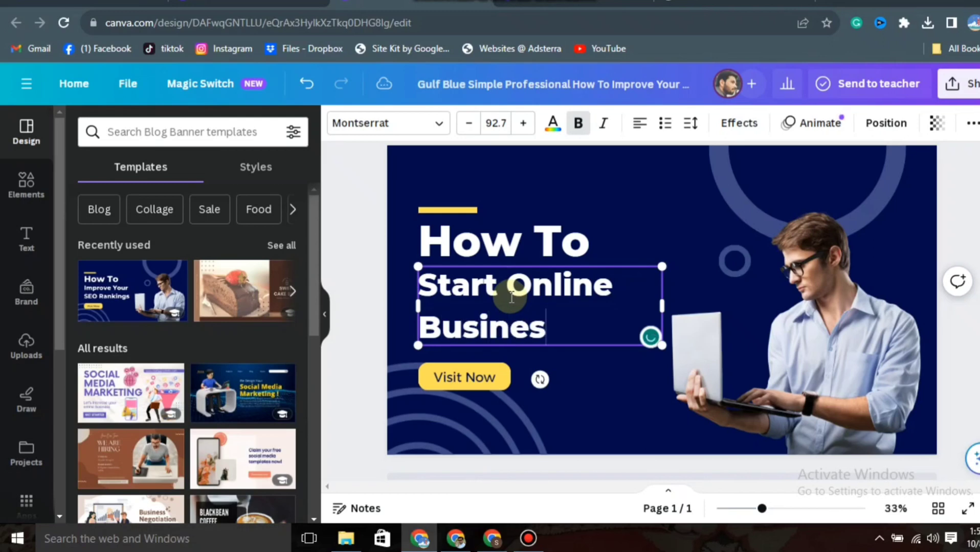
pyautogui.click(647, 396)
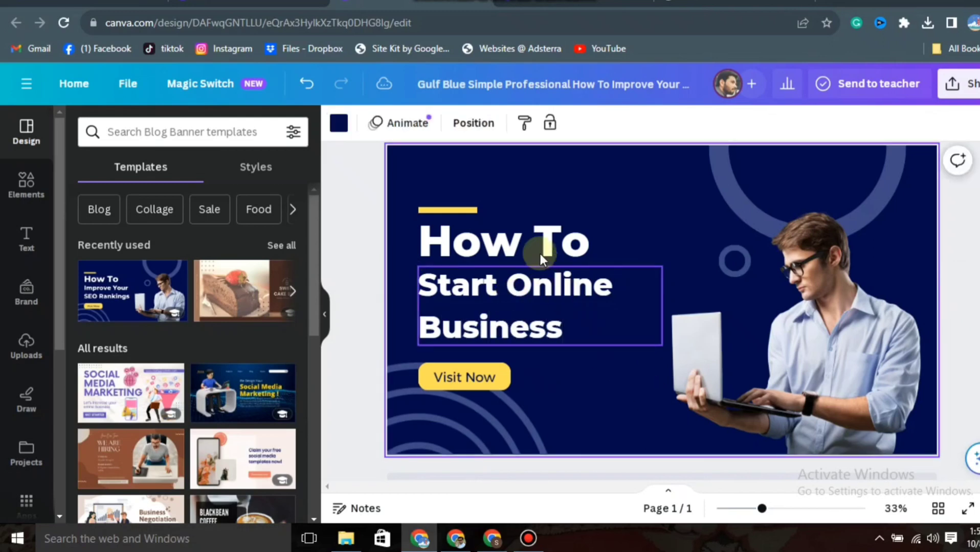
# Recolor the "How To" heading with a new bright yellow custom color.
pyautogui.click(542, 258)
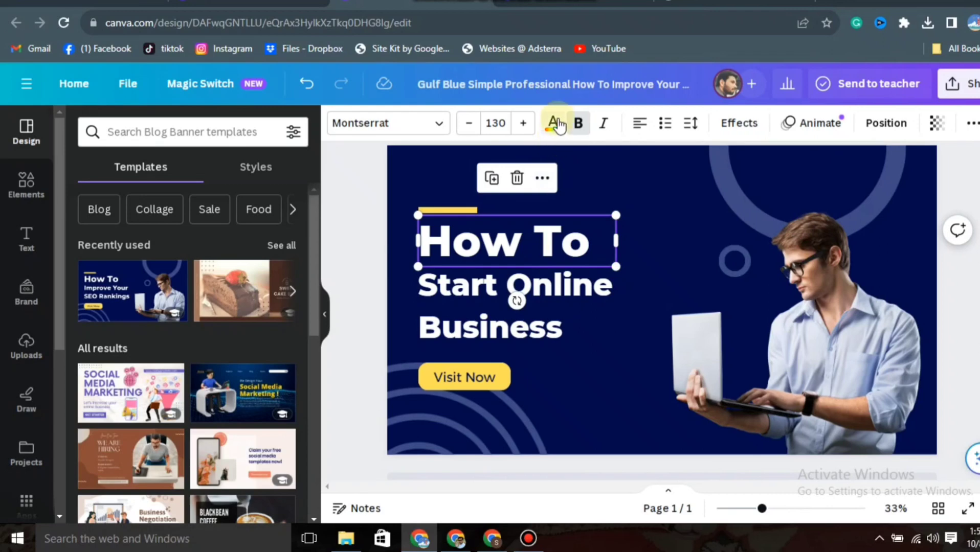
pyautogui.click(553, 124)
pyautogui.click(86, 214)
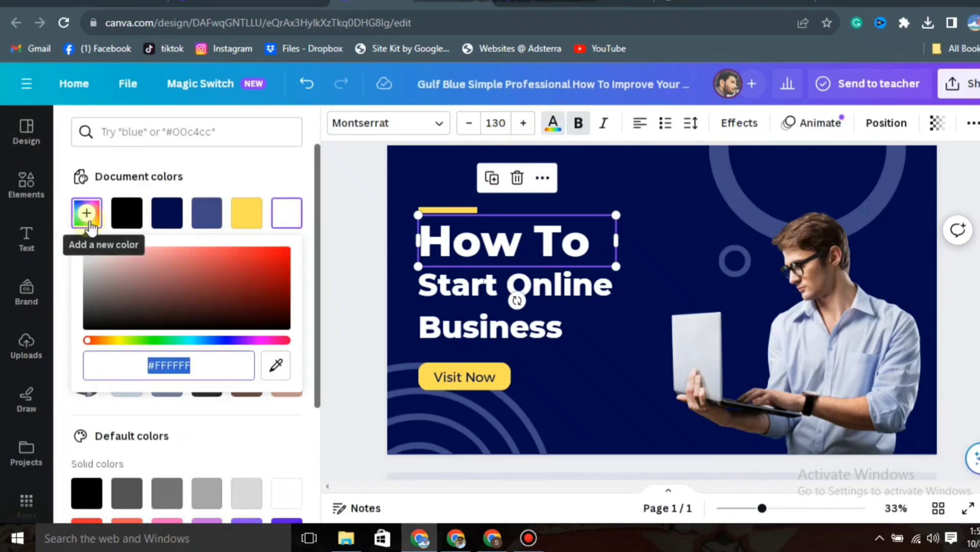
pyautogui.click(118, 341)
pyautogui.moveTo(258, 275); pyautogui.dragTo(358, 247)
# Recolor the "Start Online Business" text with a new bright green custom color, #00FF03.
pyautogui.click(470, 300)
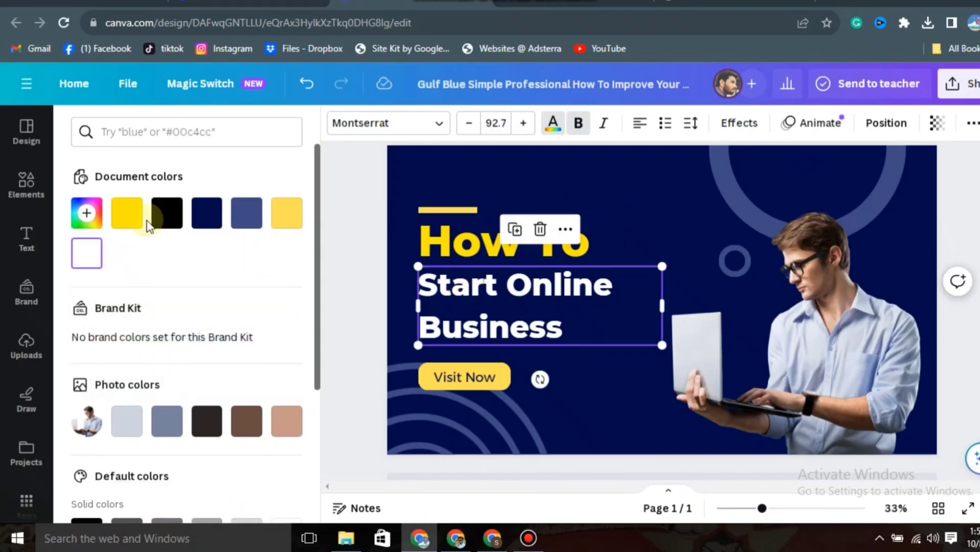
pyautogui.click(86, 214)
pyautogui.click(153, 341)
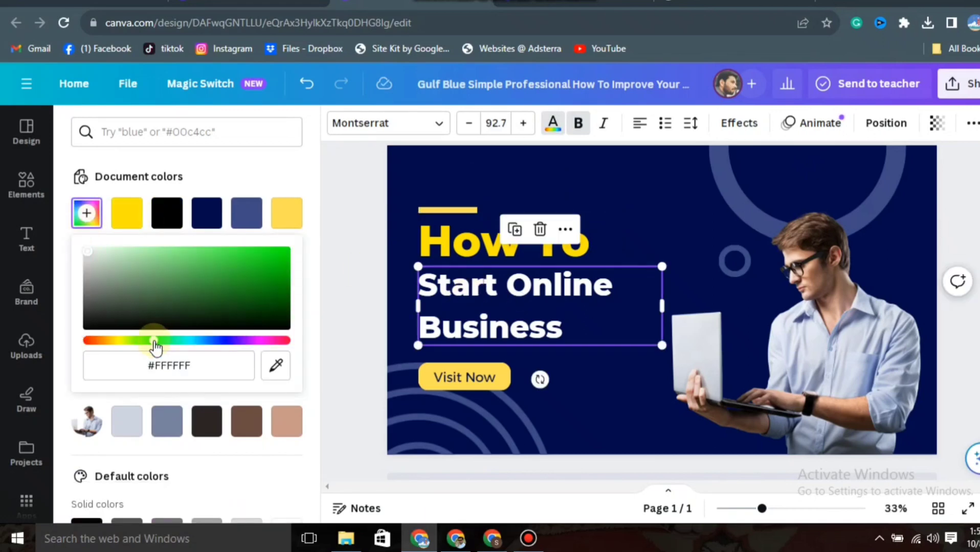
pyautogui.click(286, 251)
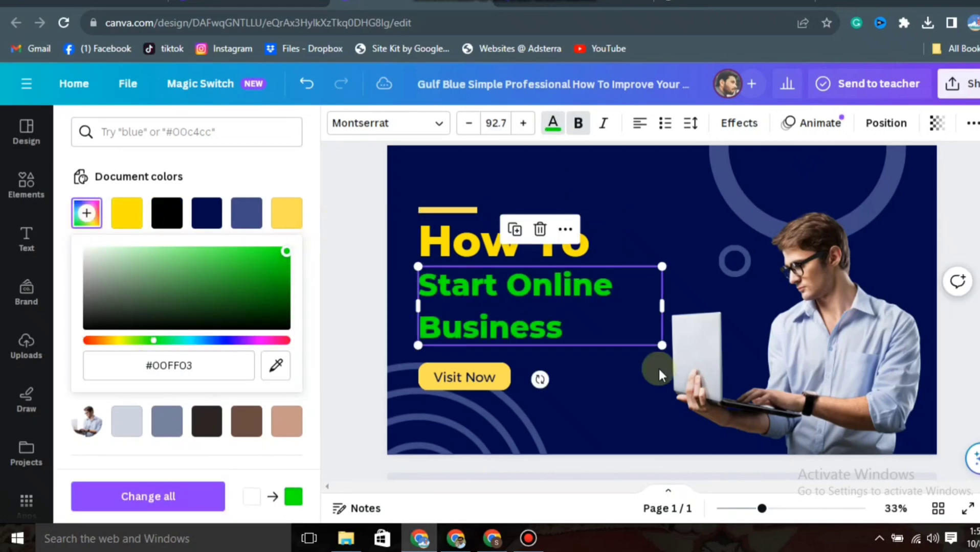
pyautogui.click(645, 411)
# Replace the "Visit Now" label with "Step by Step" and widen its text box to fit on one line.
pyautogui.doubleClick(466, 378)
pyautogui.write('Step by')
pyautogui.press('Return')
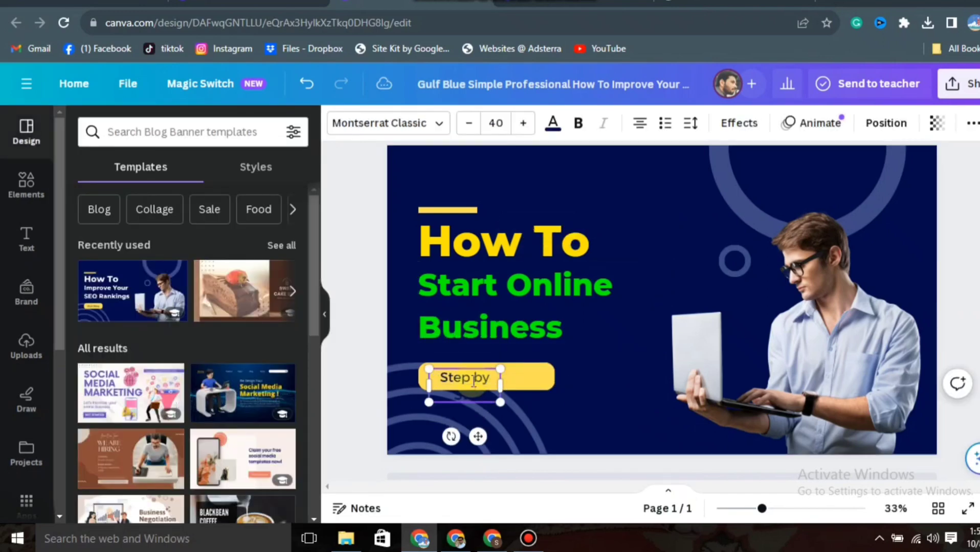
pyautogui.moveTo(504, 384); pyautogui.dragTo(543, 386)
pyautogui.click(612, 366)
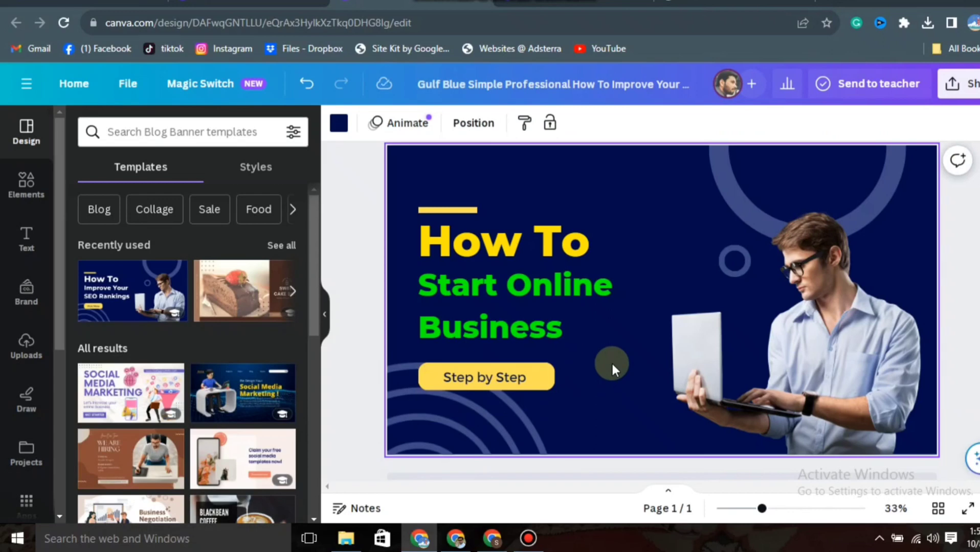
# Delete the photo of the man with the laptop and search the design elements for "happy man".
pyautogui.moveTo(904, 319); pyautogui.dragTo(910, 325)
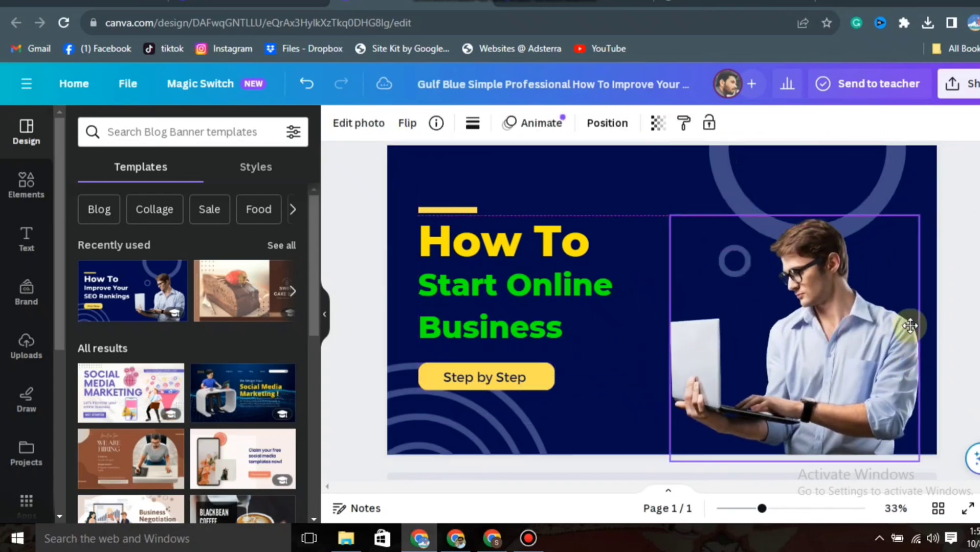
pyautogui.press('Delete')
pyautogui.click(26, 184)
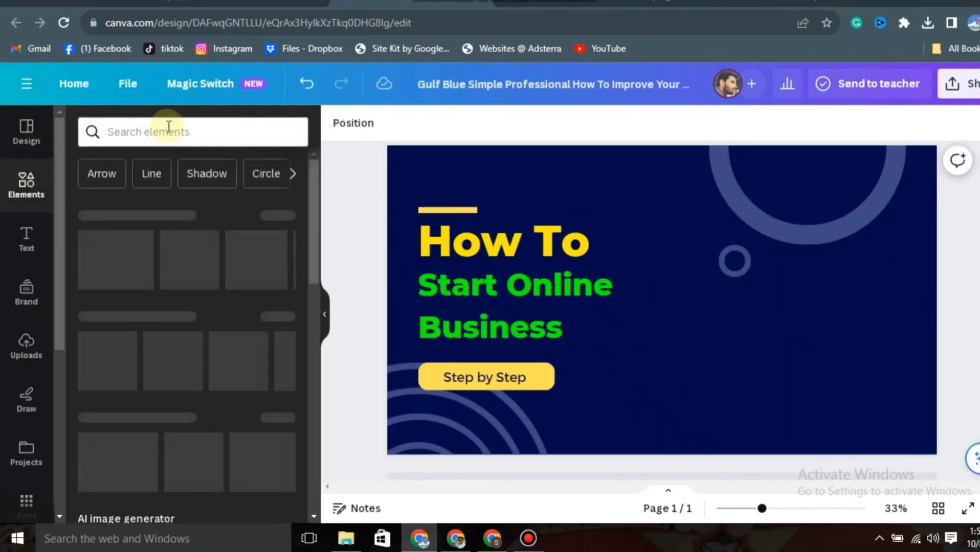
pyautogui.click(169, 127)
pyautogui.write('happy man')
pyautogui.press('Return')
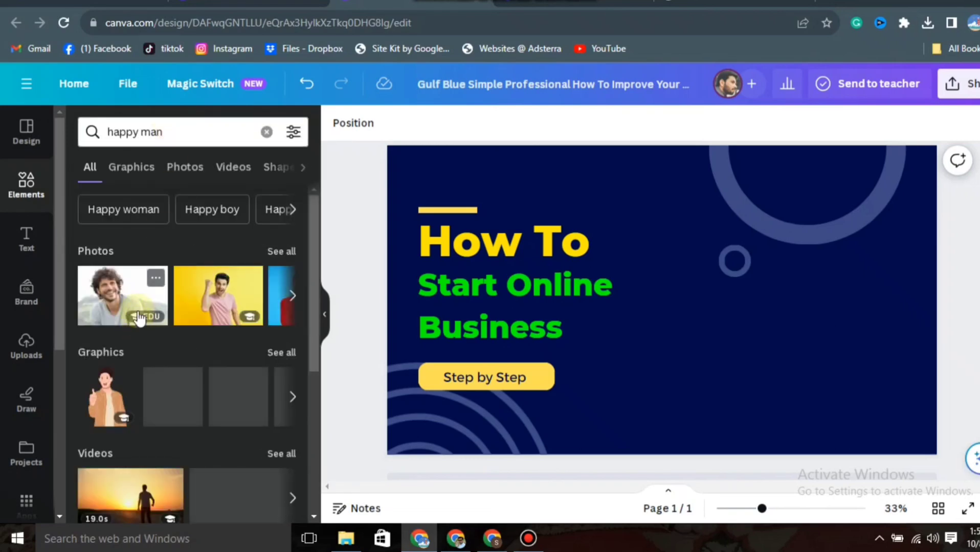
# Insert the photo of the man in the red sweater, place it beside the banner text and remove its background.
pyautogui.click(292, 297)
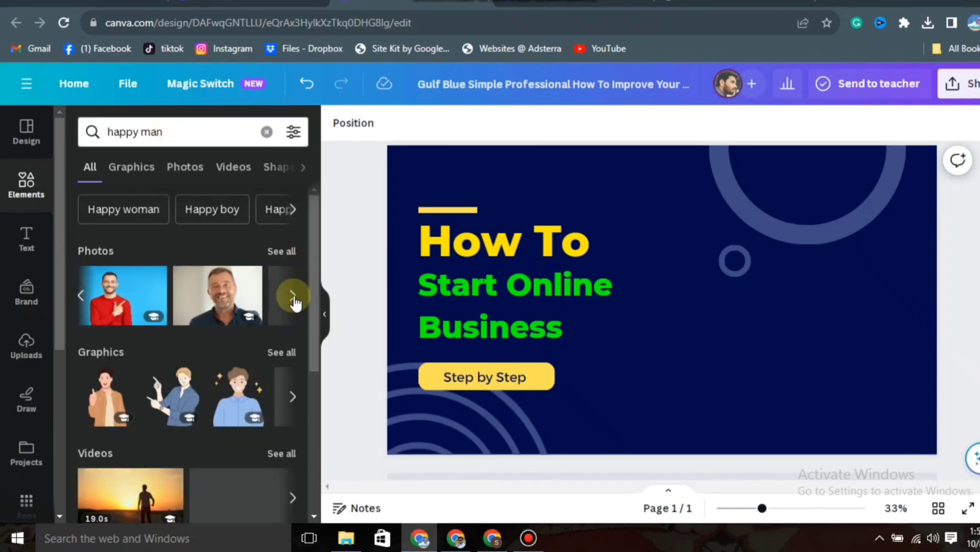
pyautogui.click(130, 296)
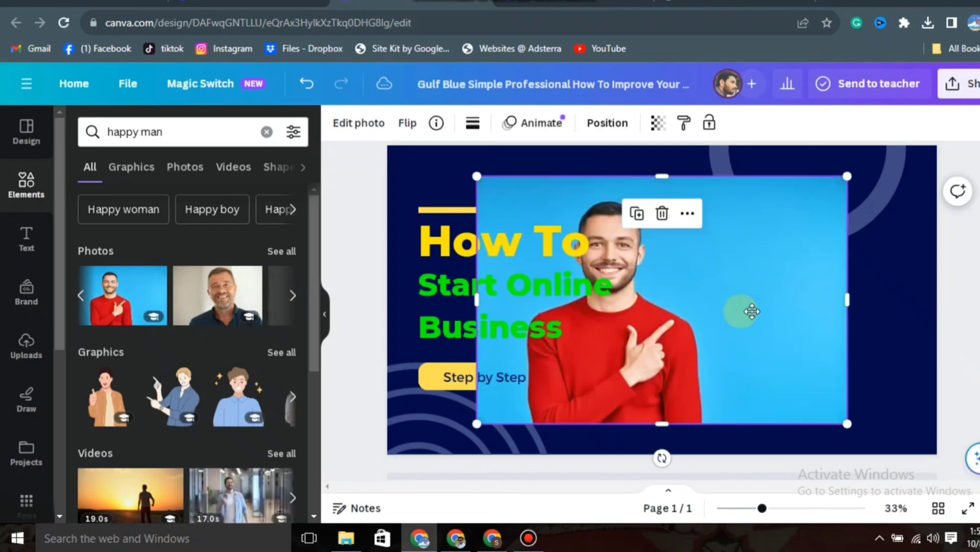
pyautogui.moveTo(752, 311); pyautogui.dragTo(897, 338)
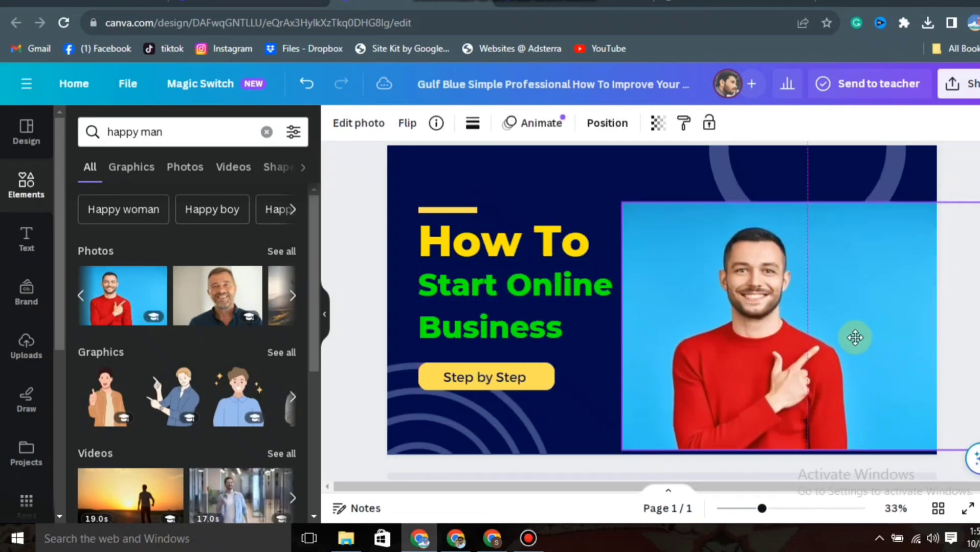
pyautogui.click(361, 123)
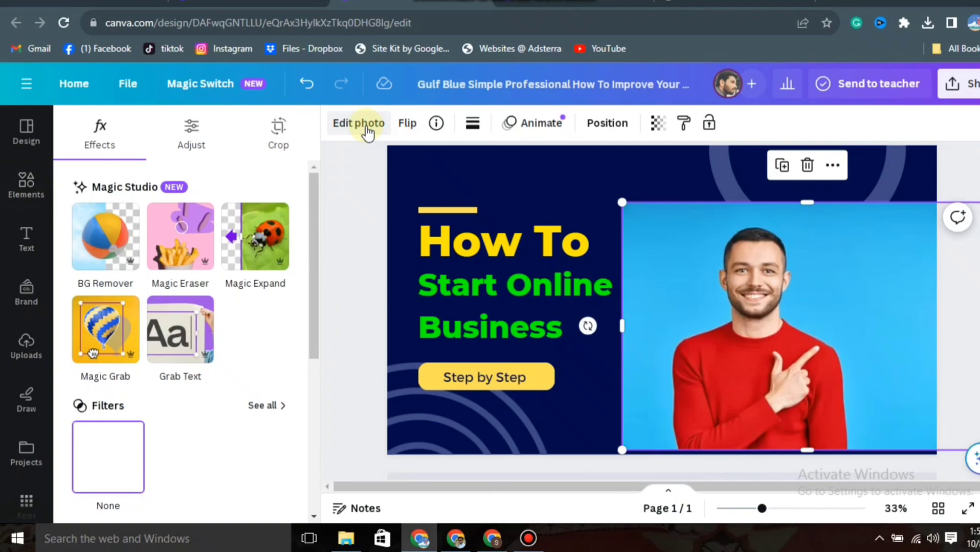
pyautogui.click(108, 236)
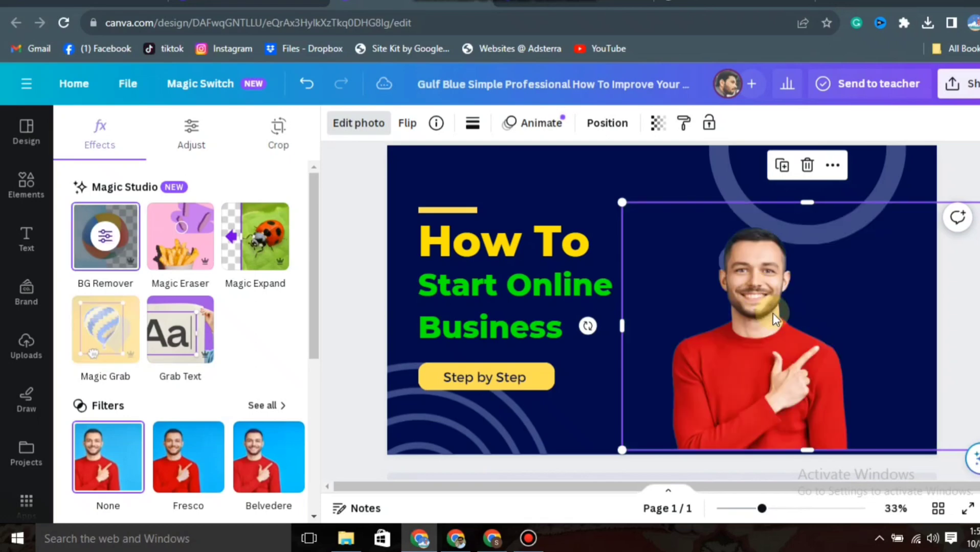
# Flip the man's cutout horizontally, enlarge it to about 1,980 × 1,320 and align it with the banner's right and bottom edges.
pyautogui.moveTo(773, 320); pyautogui.dragTo(760, 271)
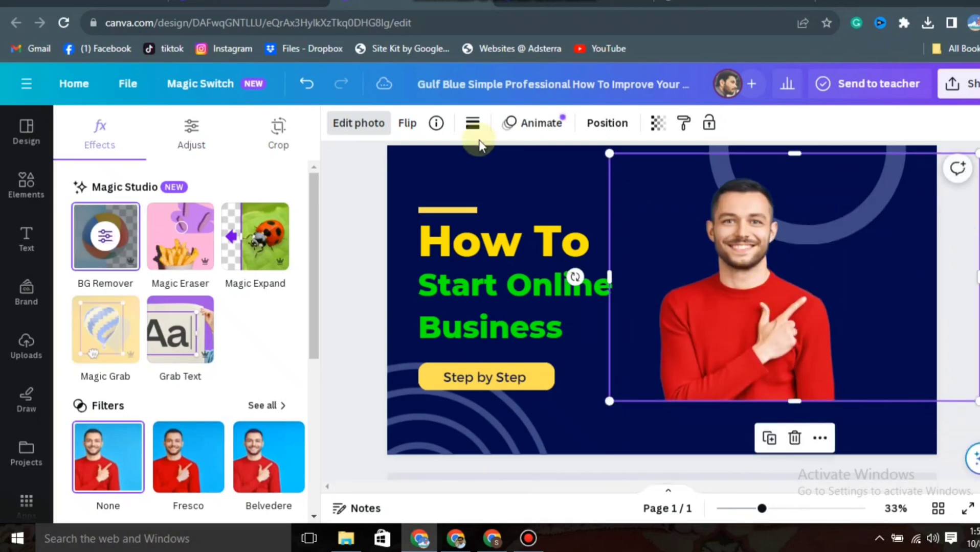
pyautogui.click(415, 130)
pyautogui.click(444, 160)
pyautogui.click(893, 325)
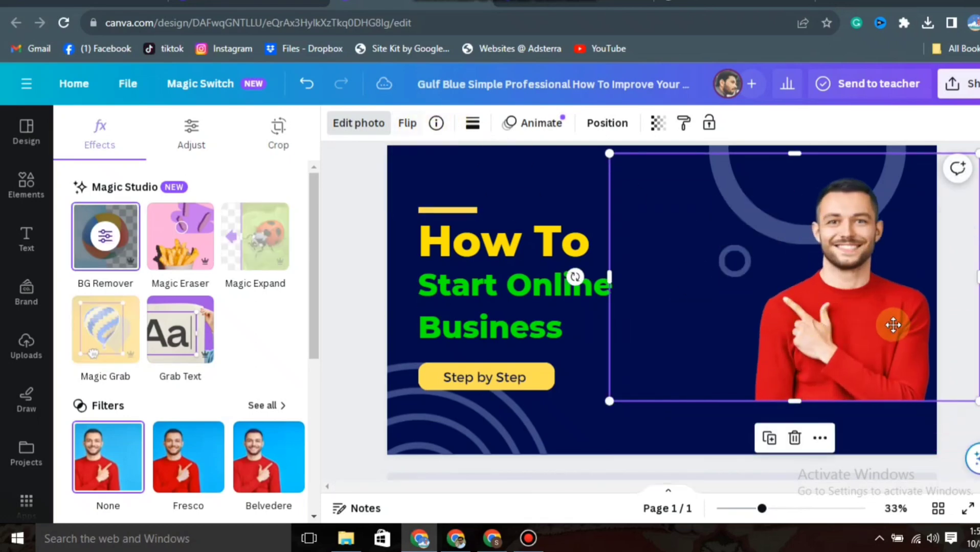
pyautogui.moveTo(609, 402); pyautogui.dragTo(461, 479)
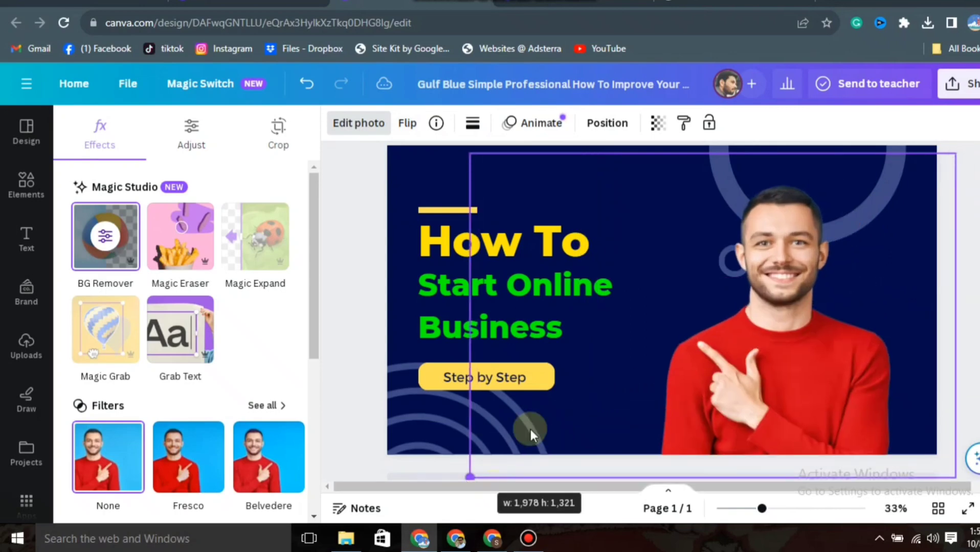
pyautogui.moveTo(849, 336)
pyautogui.mouseDown()
pyautogui.moveTo(823, 333)
pyautogui.moveTo(863, 325)
pyautogui.mouseUp()
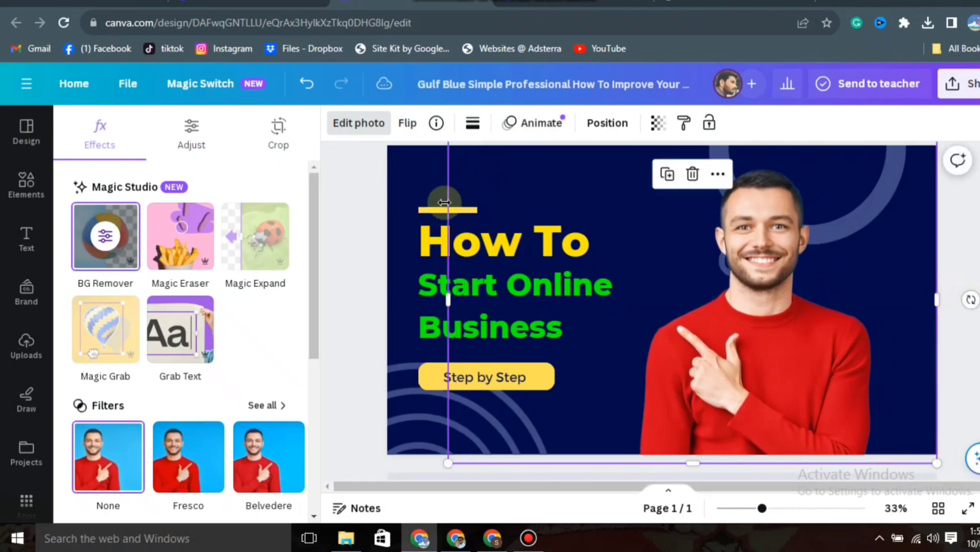
pyautogui.click(351, 178)
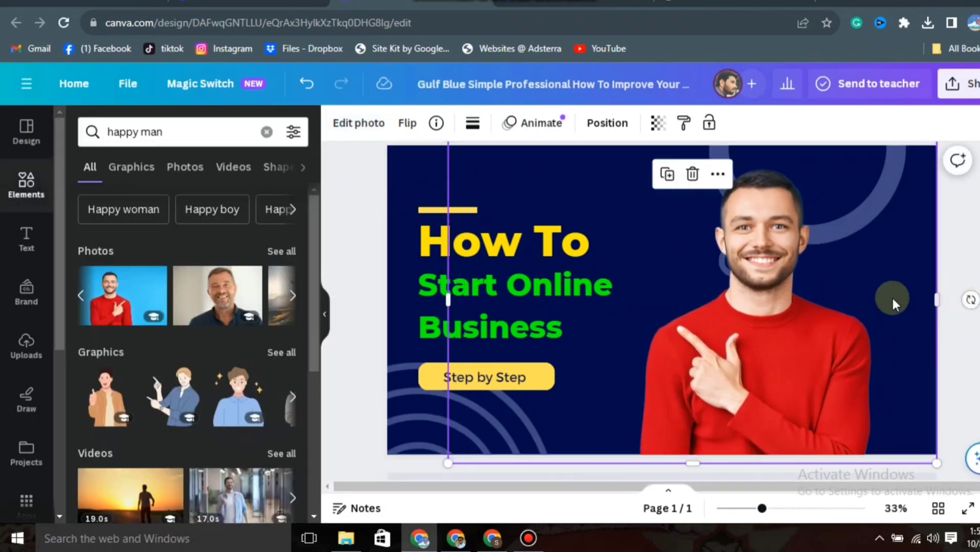
# Download the finished banner as a PNG at 2,240 × 1,260 px.
pyautogui.click(970, 87)
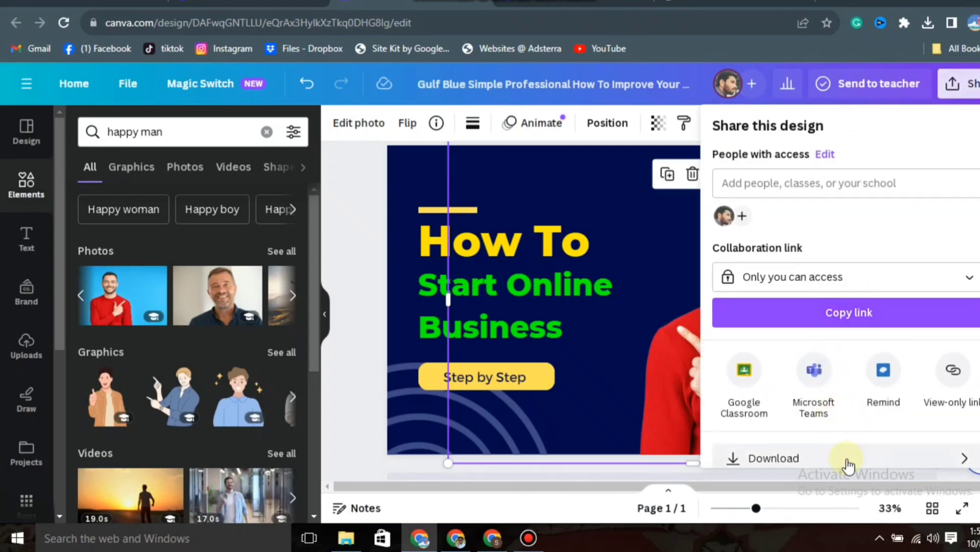
pyautogui.click(847, 463)
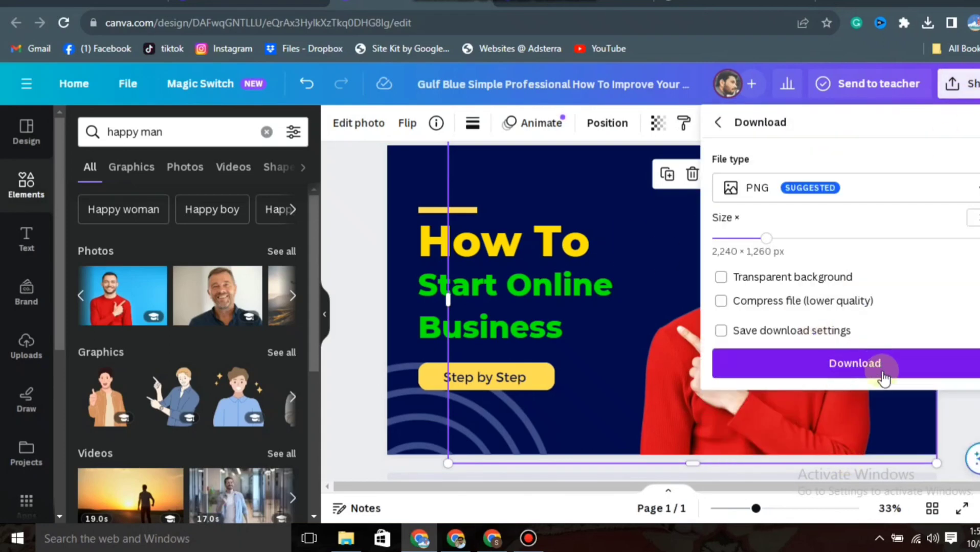
pyautogui.click(894, 378)
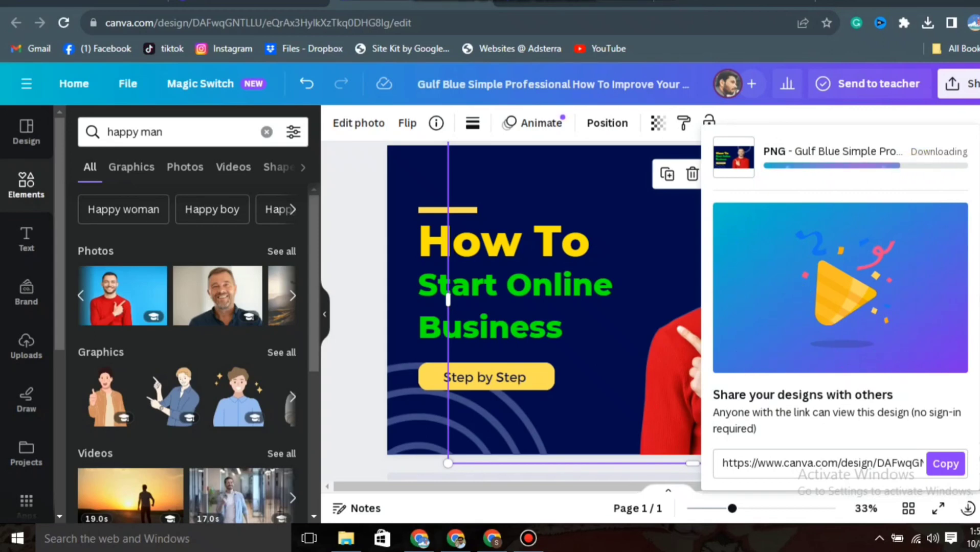
# Switch to the WordPress admin site and start a new post.
pyautogui.click(577, 2)
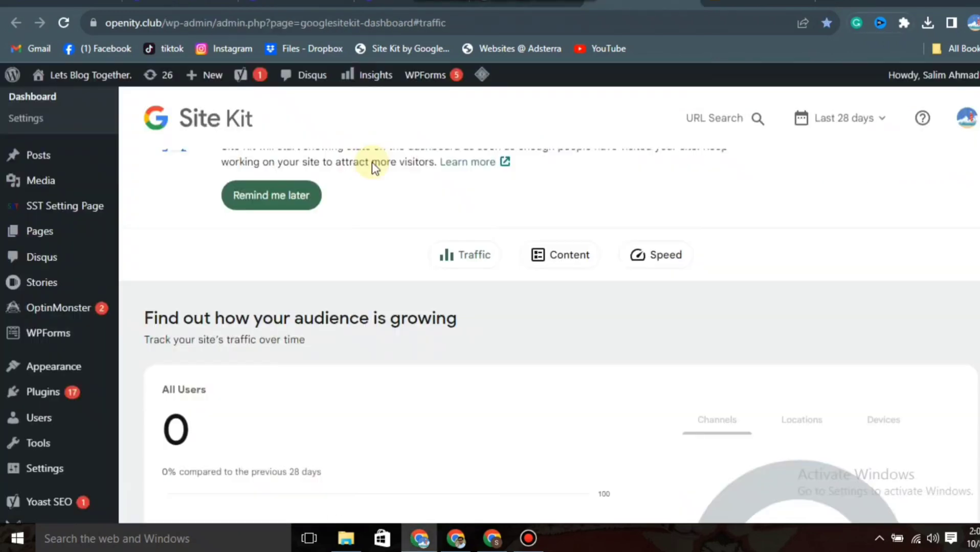
pyautogui.scroll(-5, 372, 162)
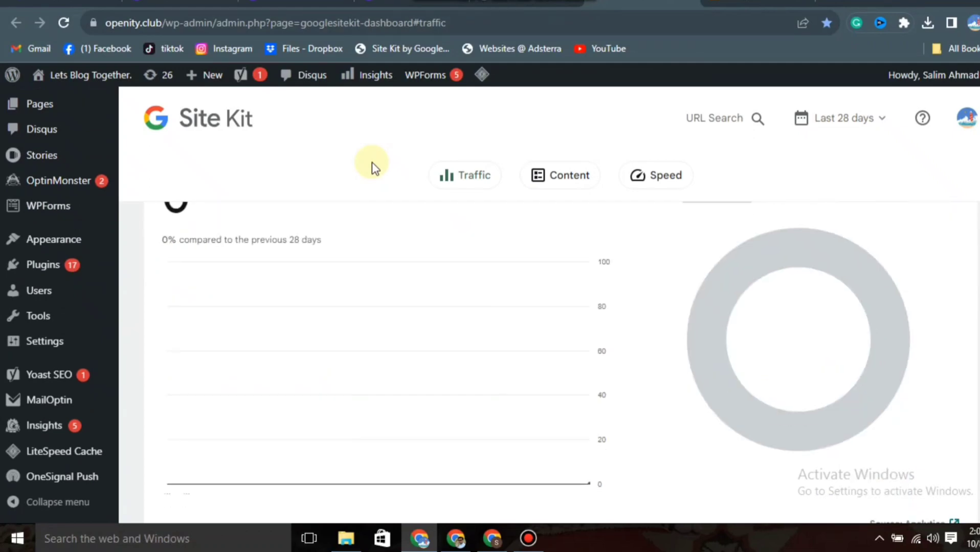
pyautogui.scroll(5, 372, 162)
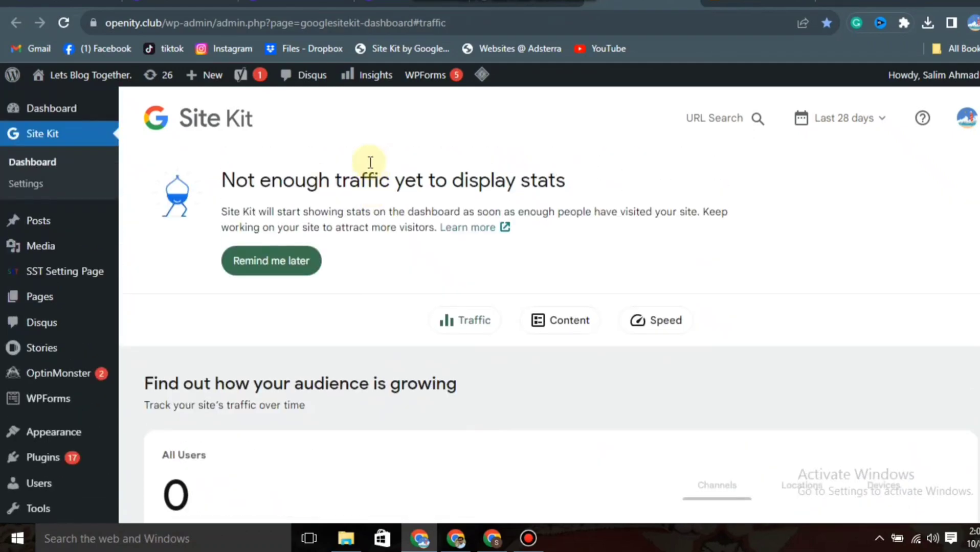
pyautogui.moveTo(30, 224)
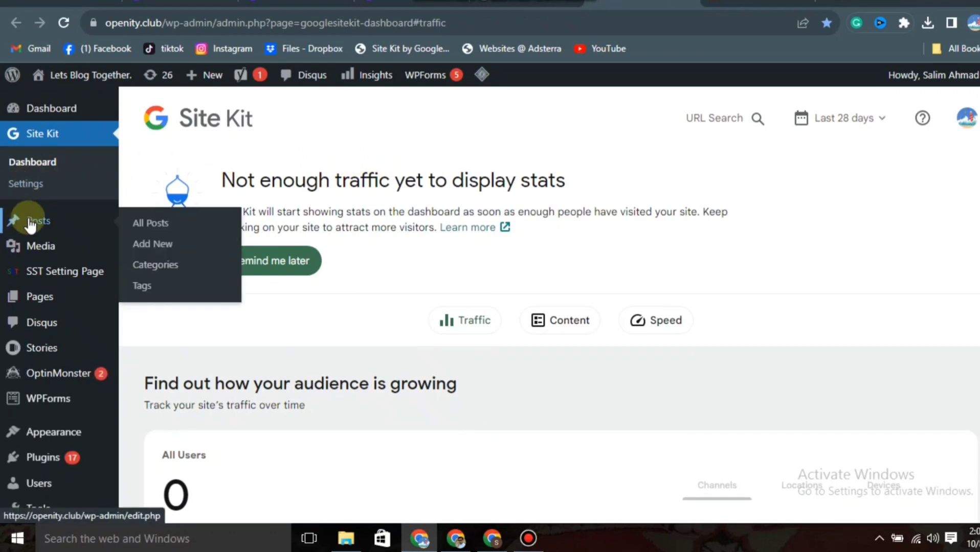
pyautogui.click(30, 224)
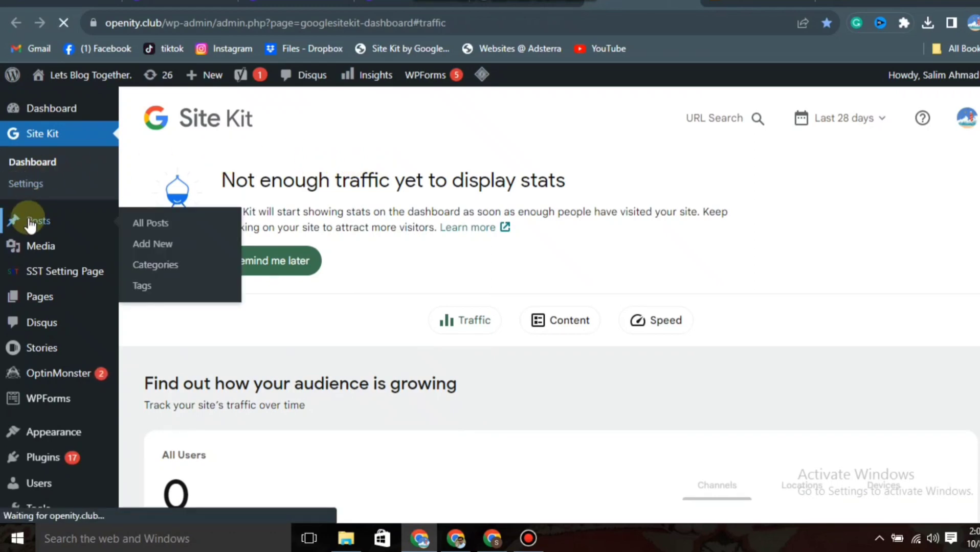
pyautogui.click(207, 166)
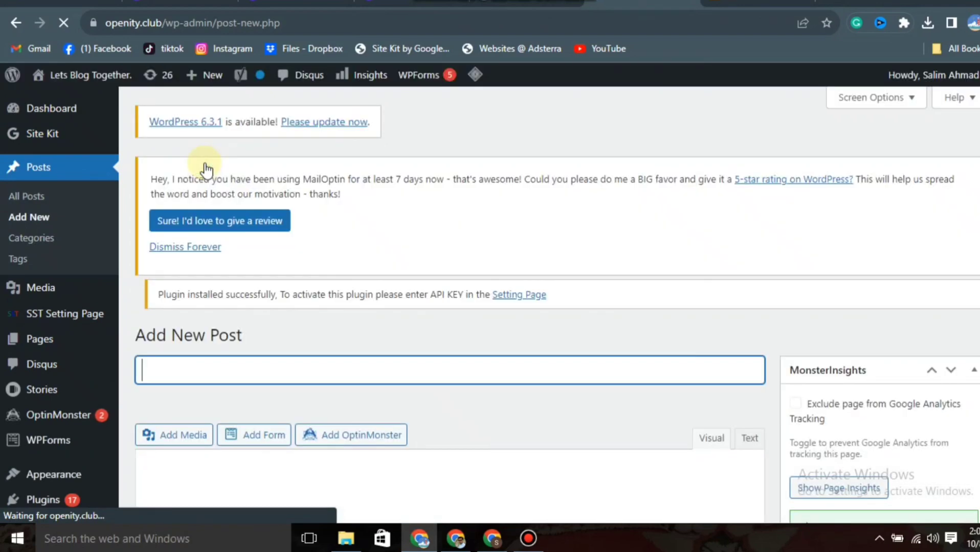
pyautogui.scroll(-3, 207, 167)
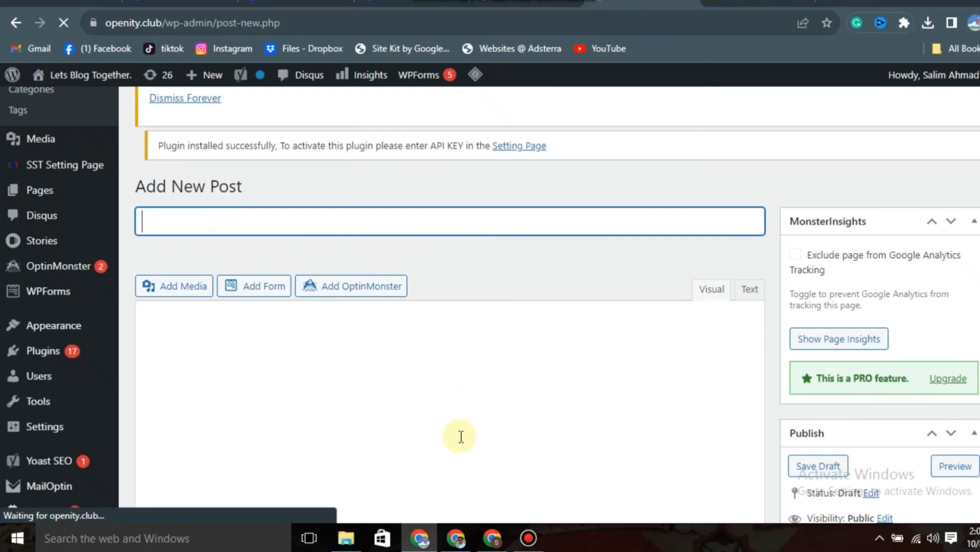
# Copy the title "Zero to Hero: How to Start an Online Business and Achieve Success" from the Google Docs article into the WordPress post title.
pyautogui.click(453, 538)
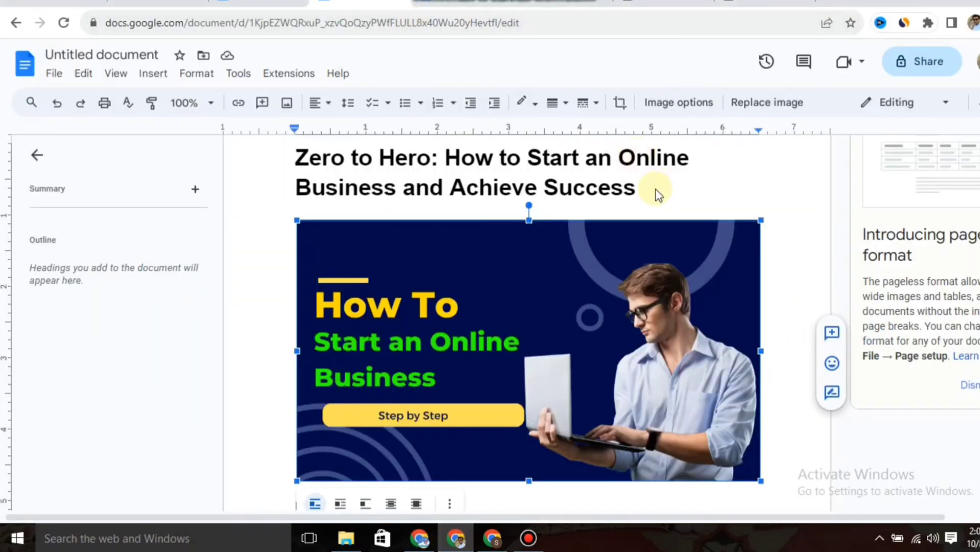
pyautogui.moveTo(656, 192); pyautogui.dragTo(288, 156)
pyautogui.hotkey('ctrl', 'c')
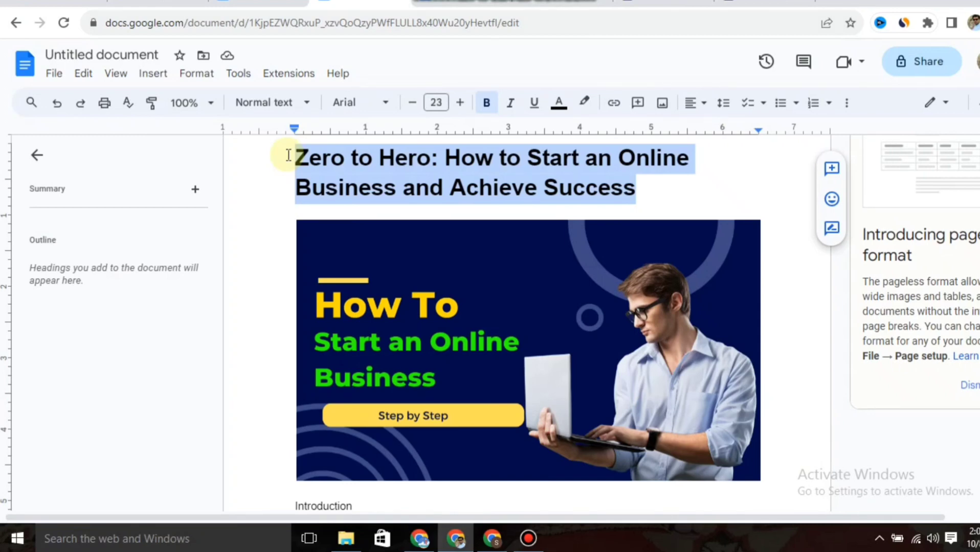
pyautogui.click(419, 538)
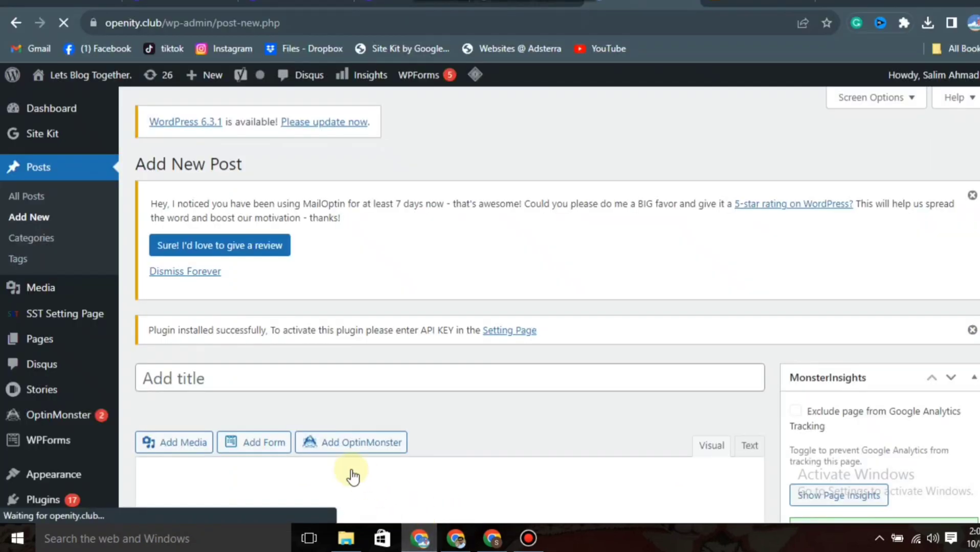
pyautogui.hotkey('ctrl', 'v')
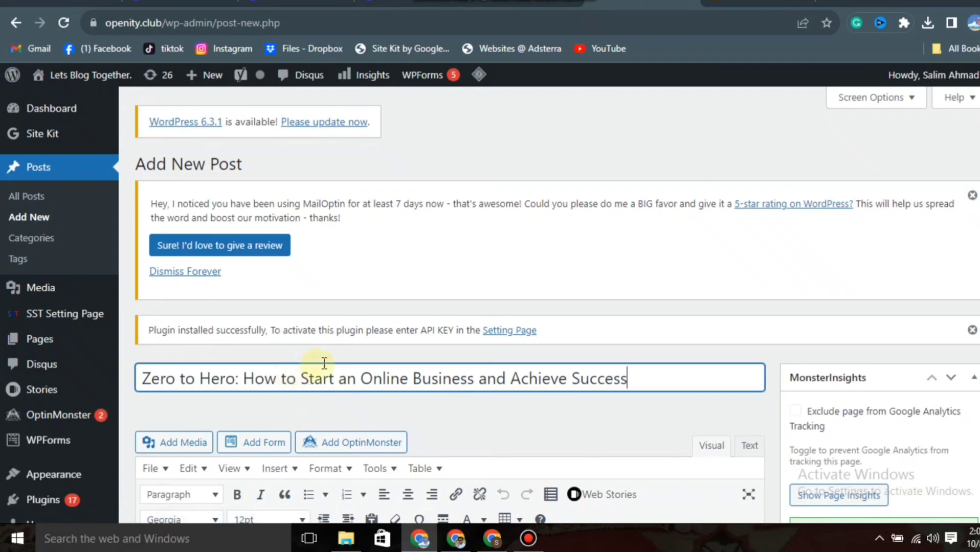
# Copy the entire article from Google Docs into the WordPress post body and review the pasted text from its beginning.
pyautogui.scroll(-6, 327, 363)
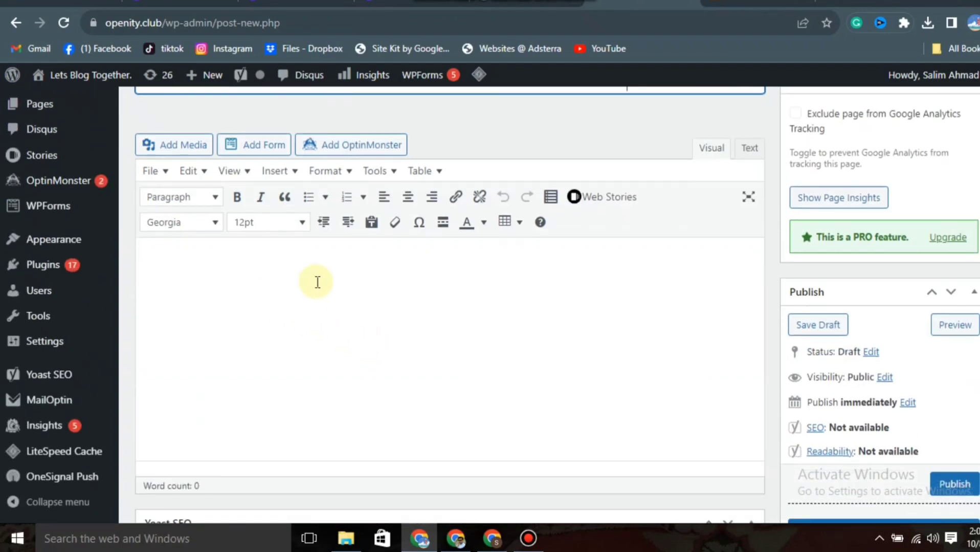
pyautogui.hotkey('alt', 'Tab')
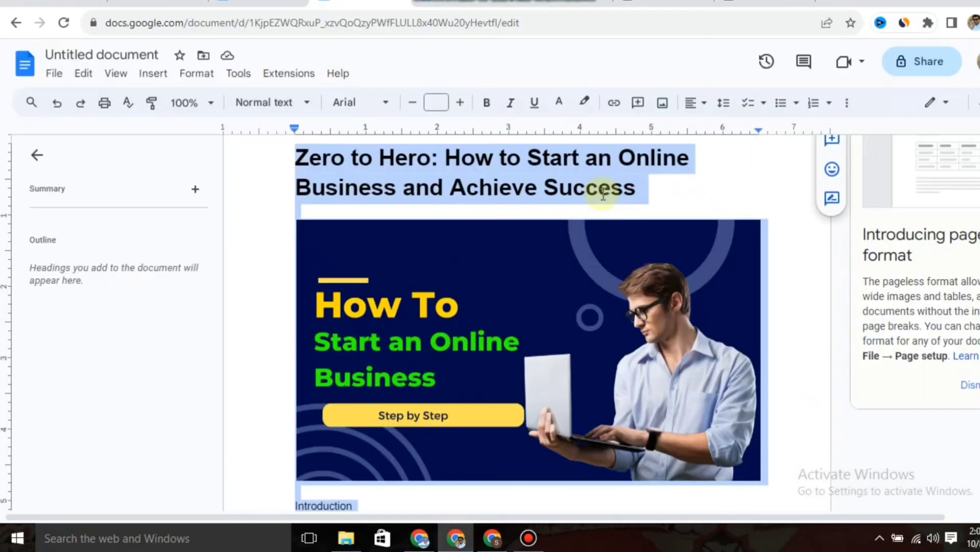
pyautogui.scroll(-10, 603, 195)
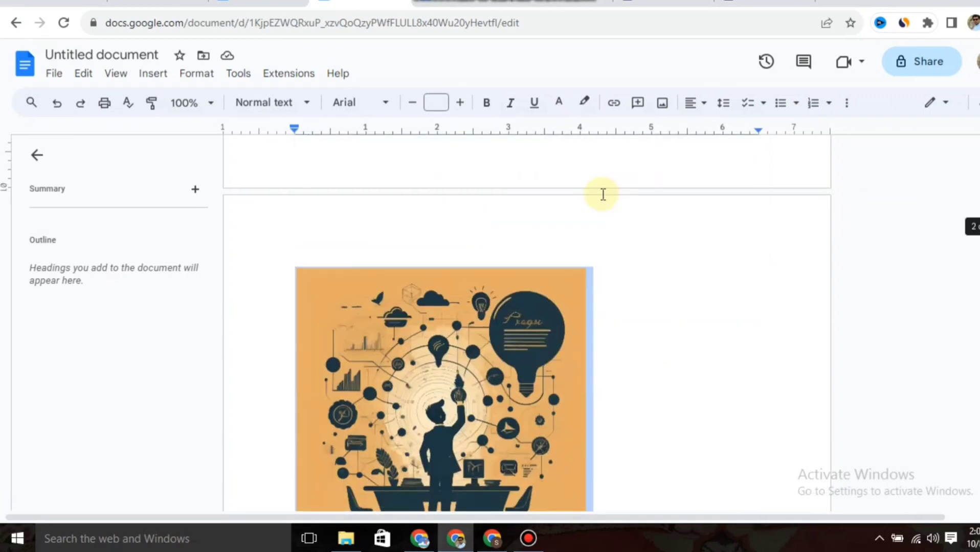
pyautogui.scroll(-10, 603, 195)
pyautogui.scroll(3, 603, 195)
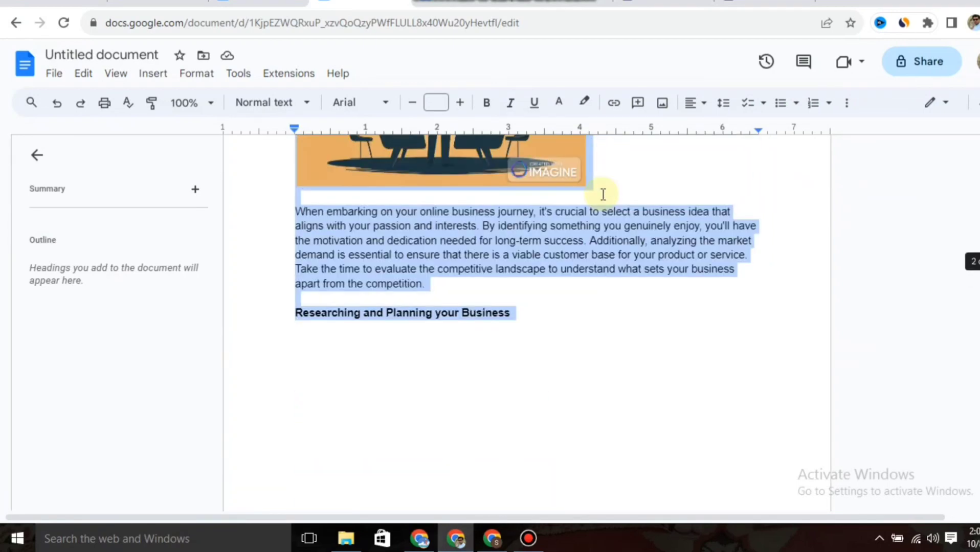
pyautogui.hotkey('alt', 'Tab')
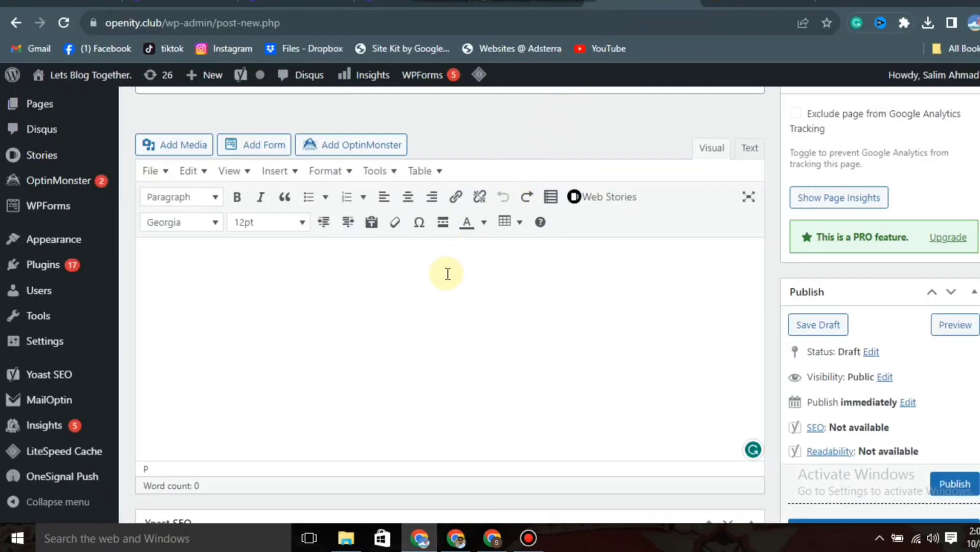
pyautogui.hotkey('ctrl', 'v')
pyautogui.scroll(10, 439, 286)
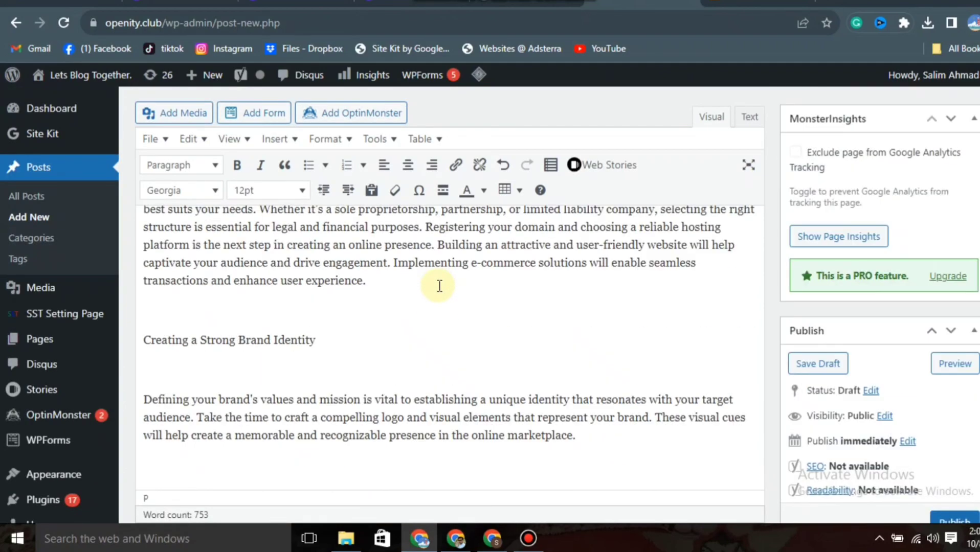
pyautogui.scroll(10, 439, 285)
pyautogui.scroll(-6, 439, 286)
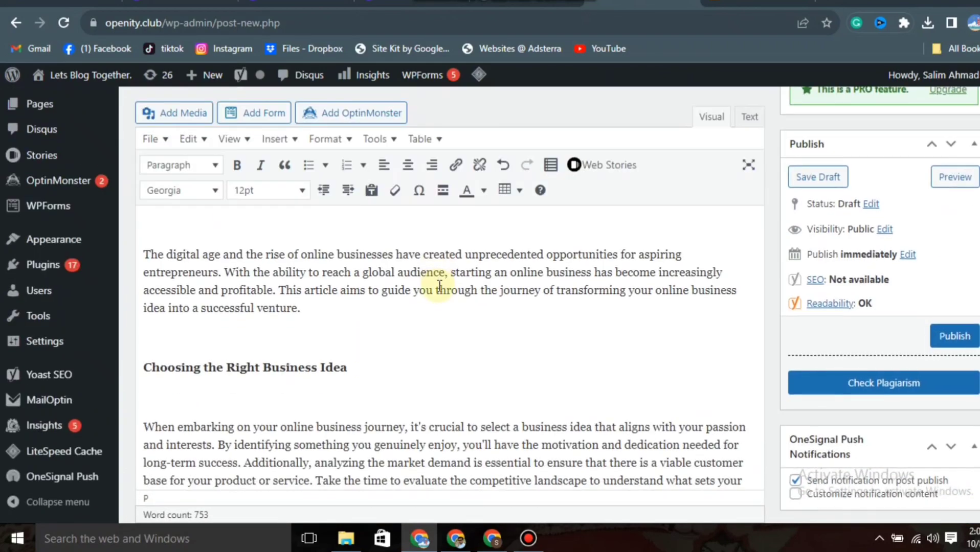
pyautogui.scroll(5, 439, 286)
pyautogui.scroll(-2, 304, 297)
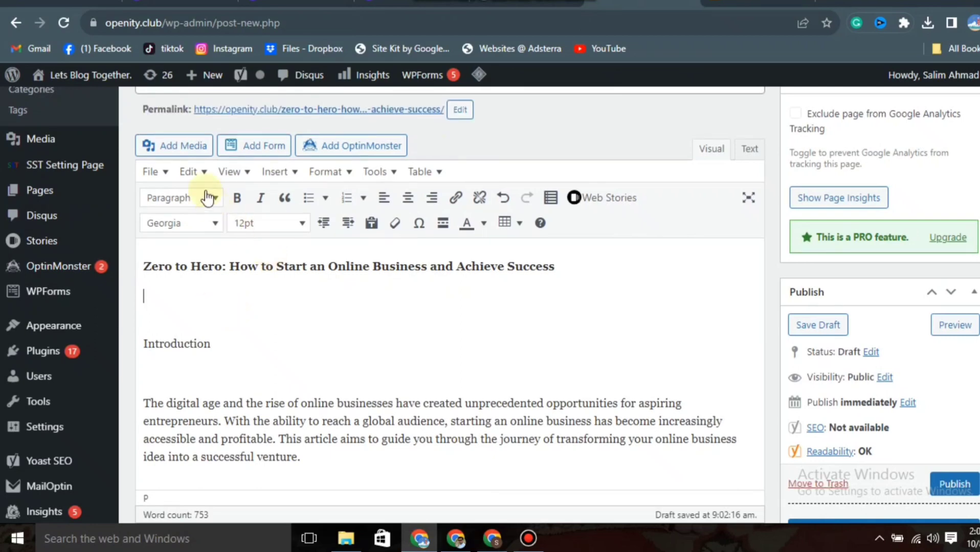
# Upload the finished banner PNG from the Downloads folder and insert it into the post beneath the bold title line.
pyautogui.click(187, 148)
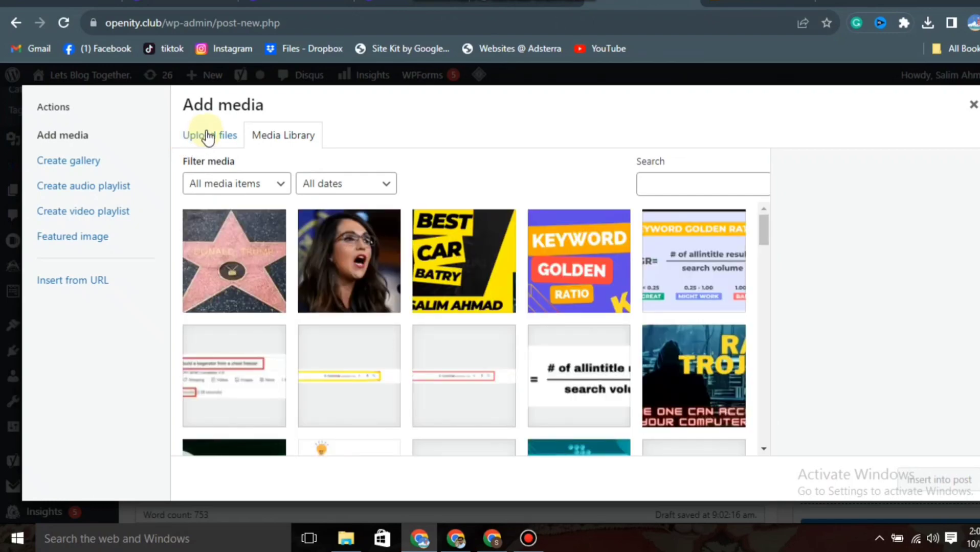
pyautogui.click(208, 136)
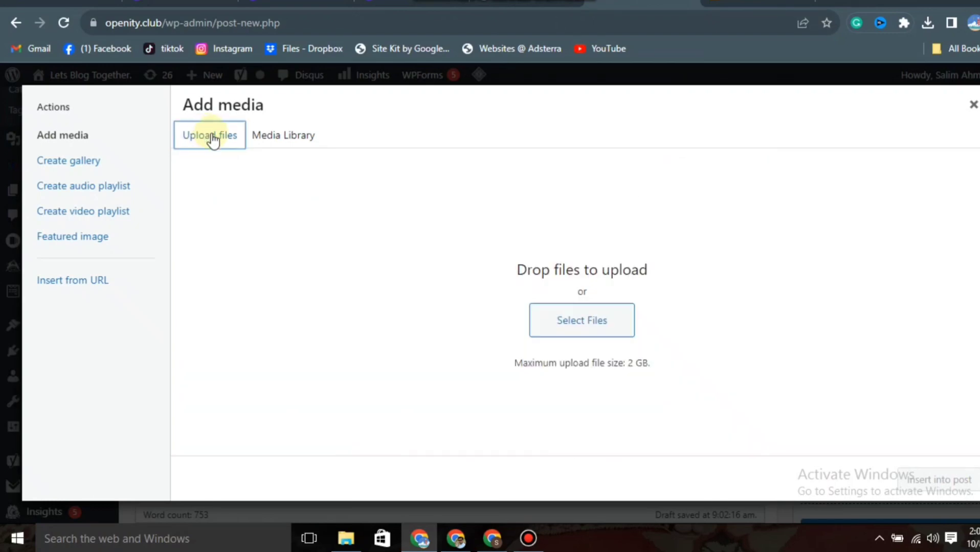
pyautogui.click(593, 331)
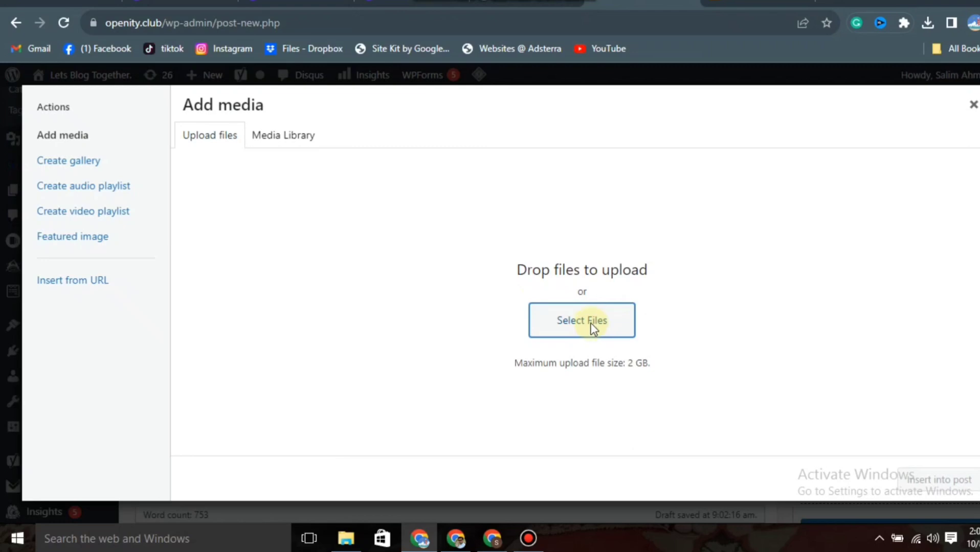
pyautogui.scroll(-2, 415, 174)
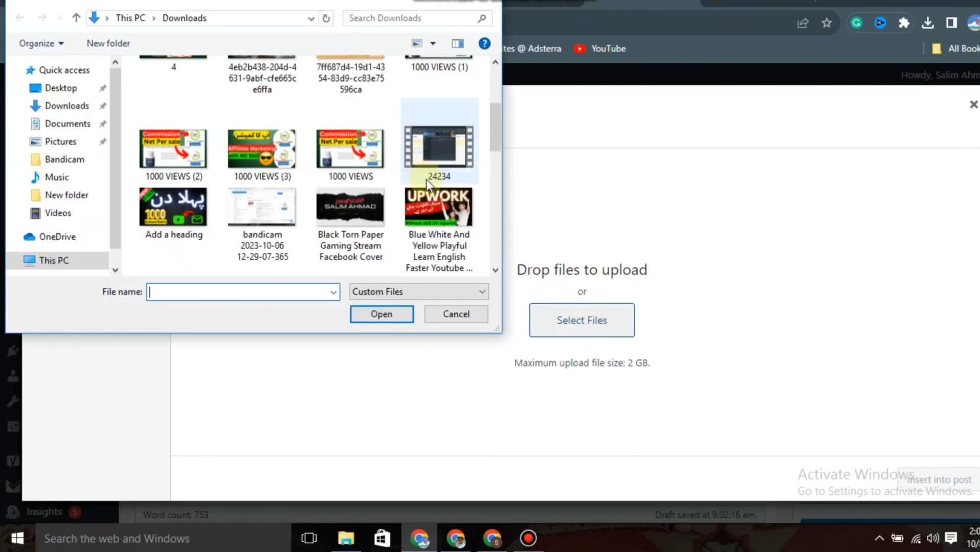
pyautogui.moveTo(495, 123); pyautogui.dragTo(492, 158)
pyautogui.click(432, 193)
pyautogui.click(384, 317)
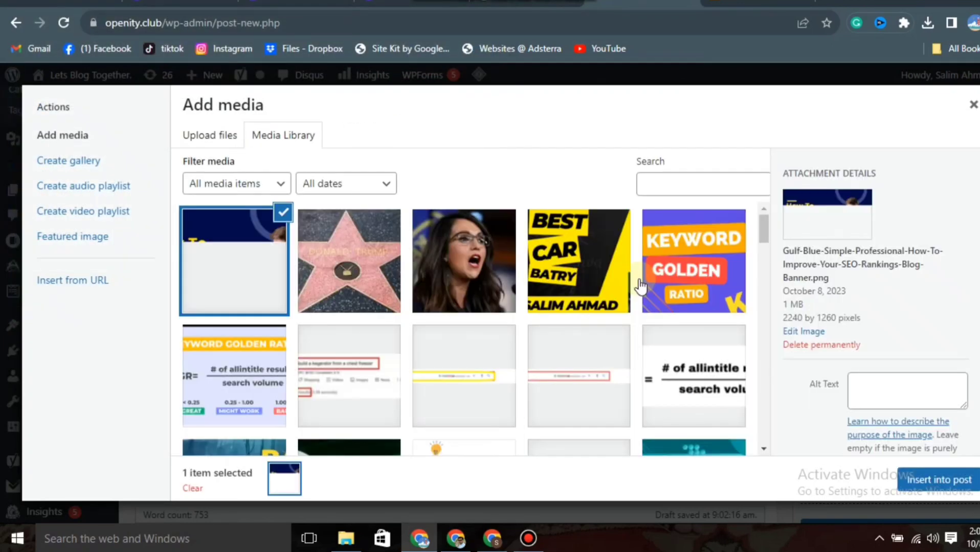
pyautogui.click(960, 478)
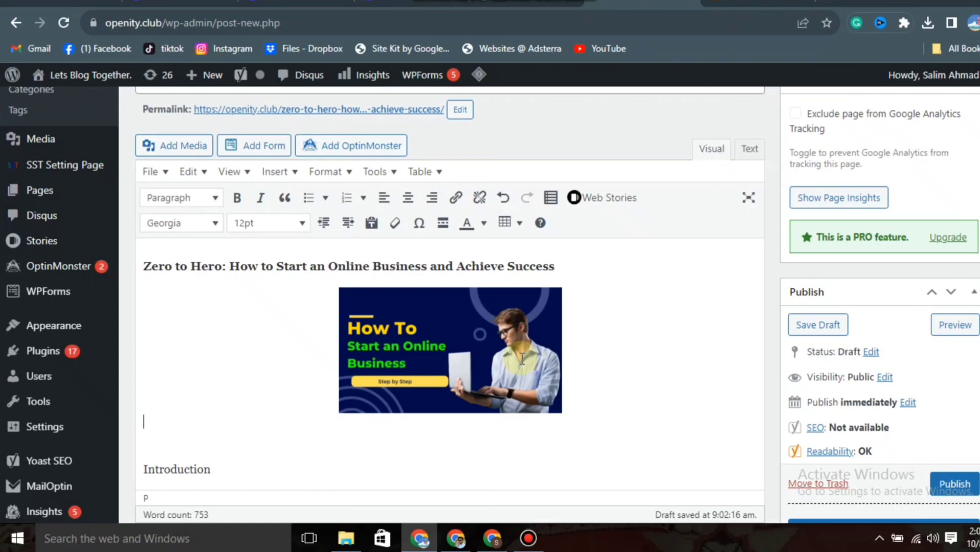
# Enlarge the inserted banner and align it left so the introduction wraps beside it.
pyautogui.click(493, 341)
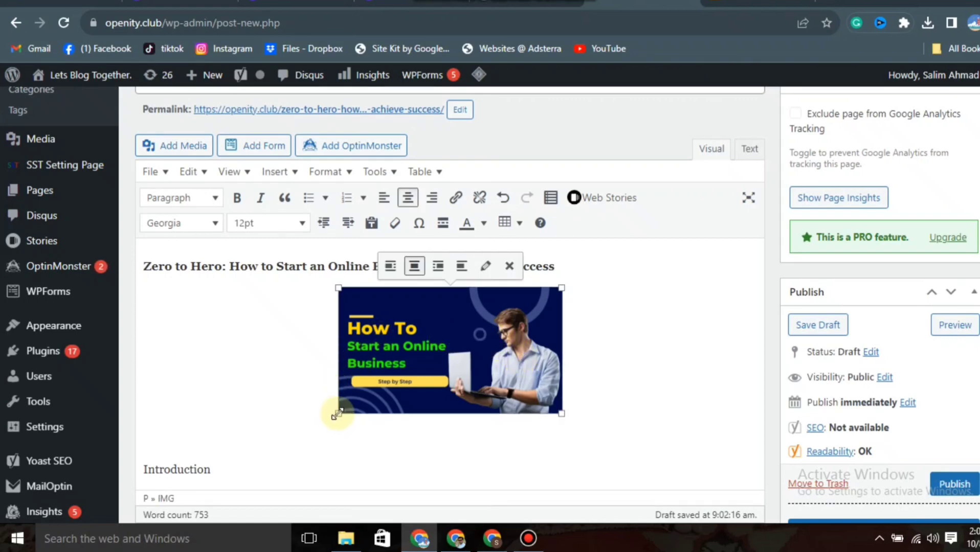
pyautogui.moveTo(337, 413); pyautogui.dragTo(192, 443)
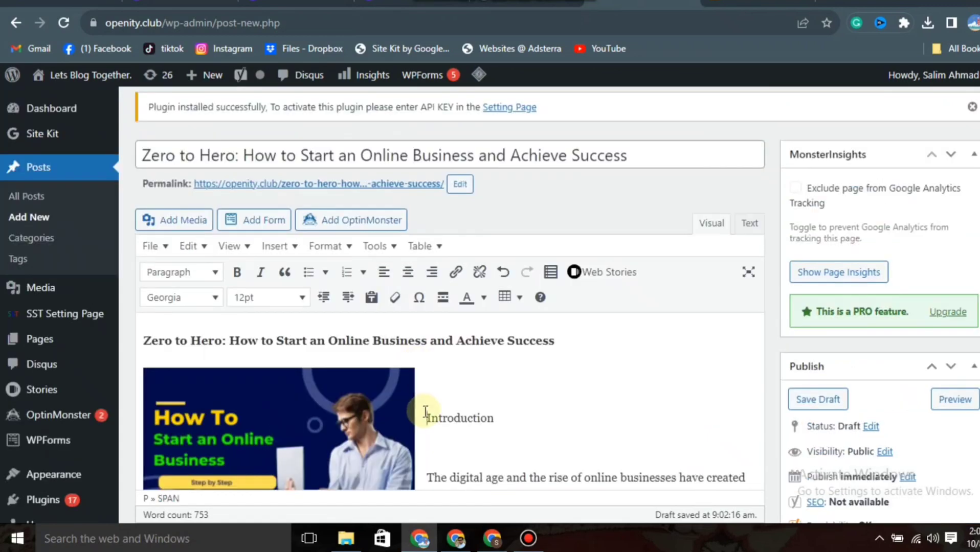
# Remove the extra blank lines before and after the "Introduction" heading and make that heading bold.
pyautogui.press('BackSpace')
pyautogui.click(427, 384)
pyautogui.press('BackSpace')
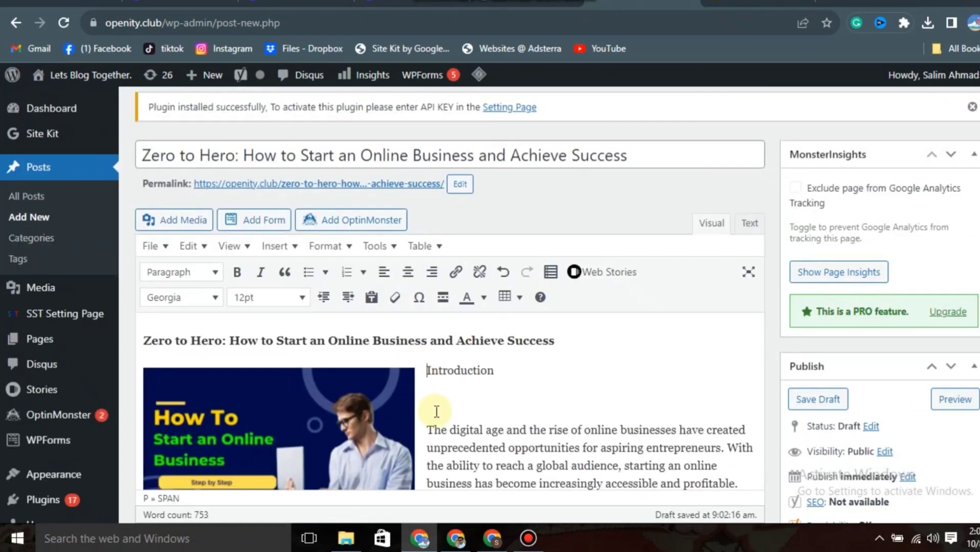
pyautogui.click(428, 430)
pyautogui.press('BackSpace')
pyautogui.press('BackSpace')
pyautogui.press('Return')
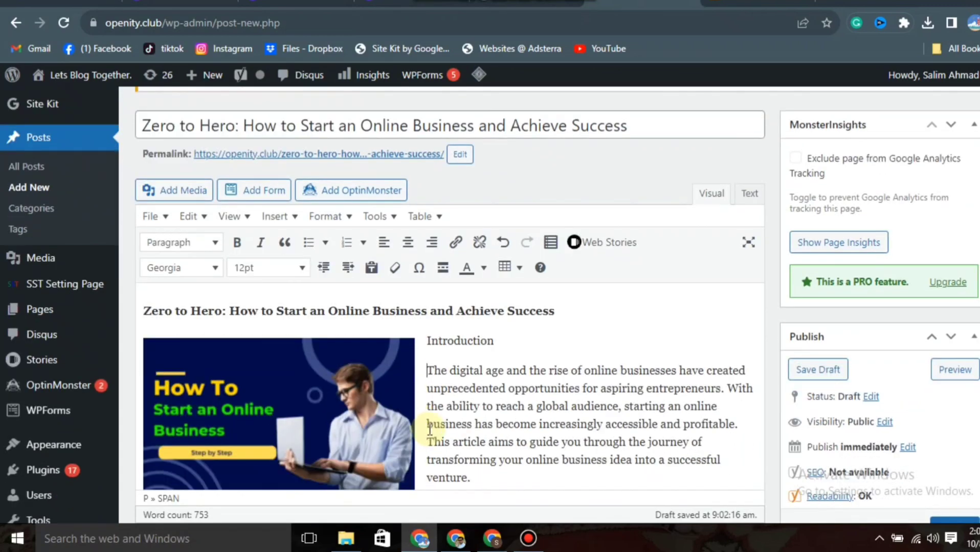
pyautogui.doubleClick(469, 347)
pyautogui.click(237, 243)
# Upload 7ff687d4-19d1-4354-83d9-cc83e75596ca.png from Downloads and insert it under the "Choosing the Right Business Idea" heading.
pyautogui.scroll(-5, 310, 307)
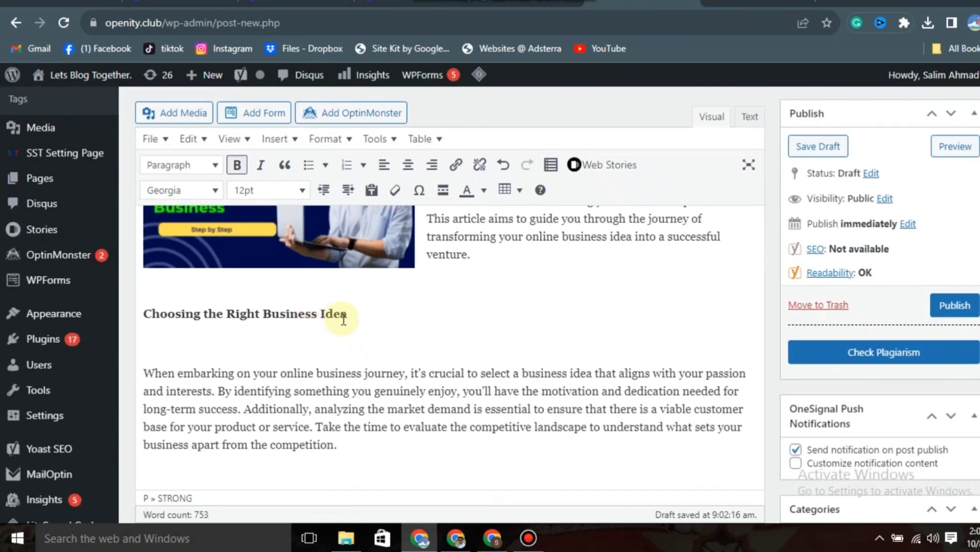
pyautogui.click(169, 112)
pyautogui.click(209, 134)
pyautogui.click(581, 320)
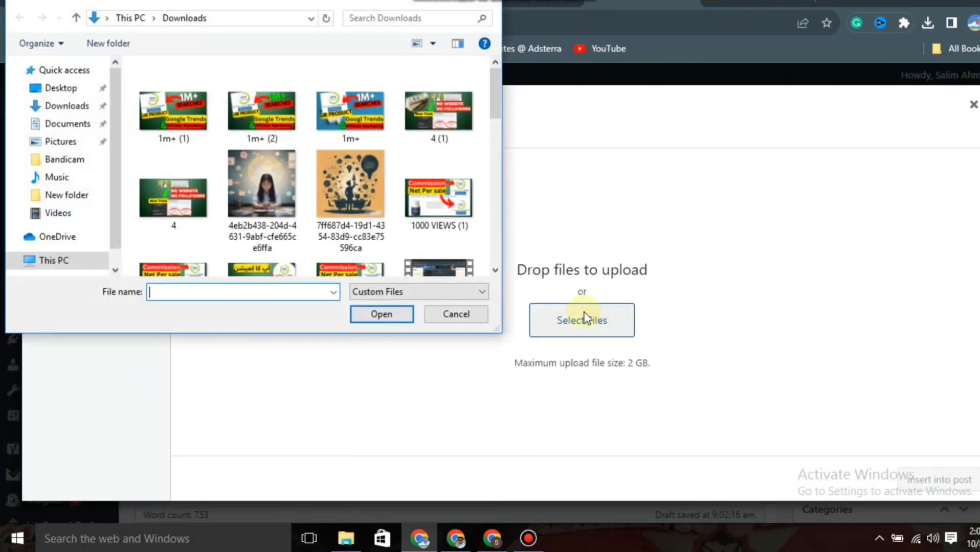
pyautogui.click(350, 184)
pyautogui.click(381, 314)
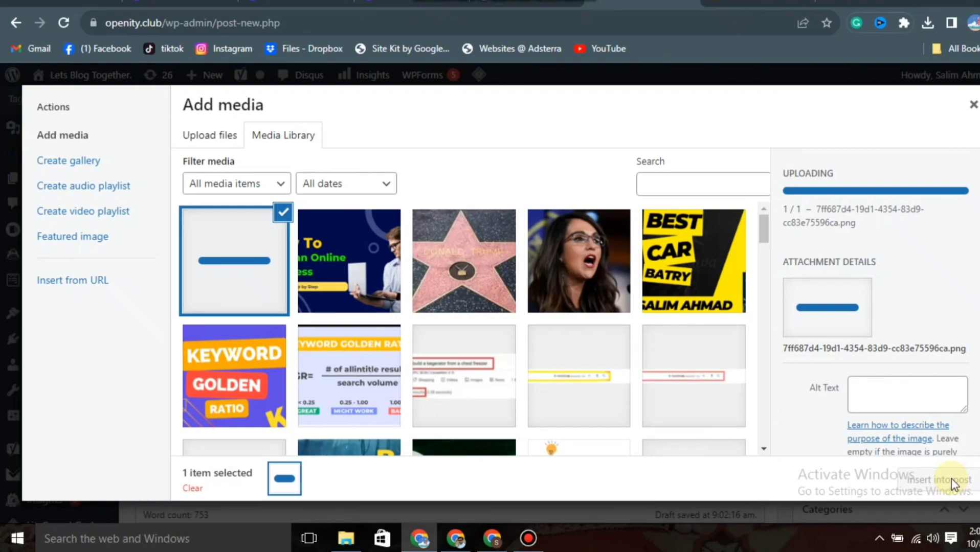
pyautogui.click(953, 482)
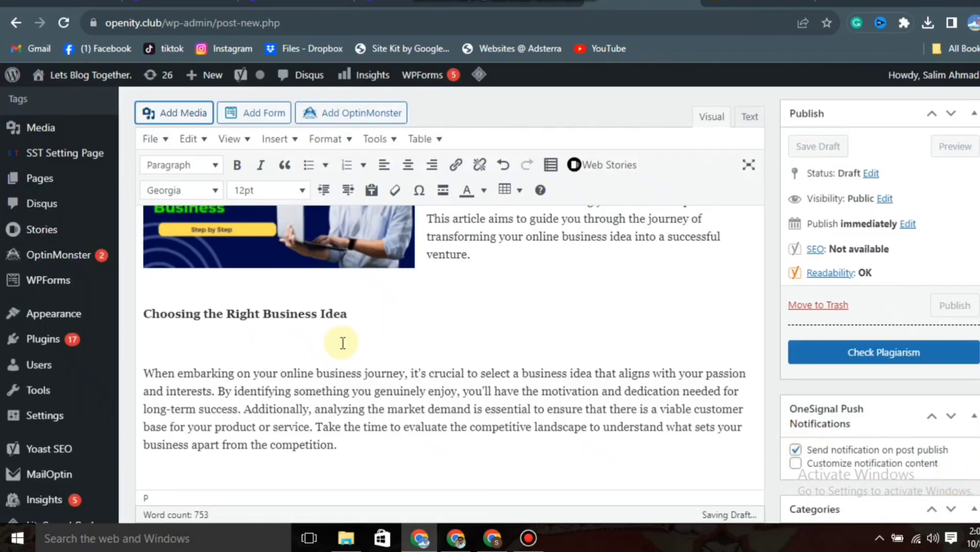
# Slightly shrink the image under "Choosing the Right Business Idea" and check its layout beside the paragraph.
pyautogui.click(394, 354)
pyautogui.click(391, 316)
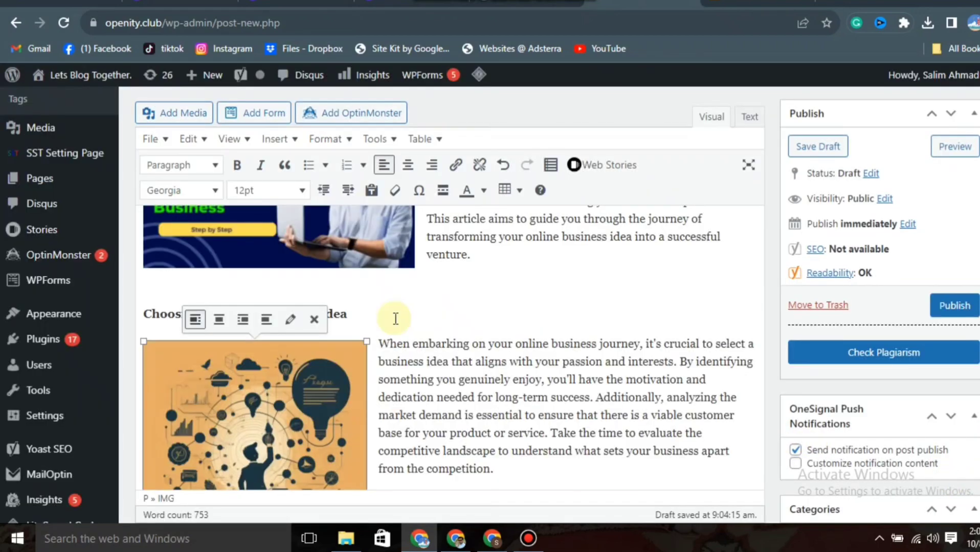
pyautogui.scroll(-2, 345, 340)
pyautogui.moveTo(366, 416); pyautogui.dragTo(353, 377)
pyautogui.scroll(4, 378, 365)
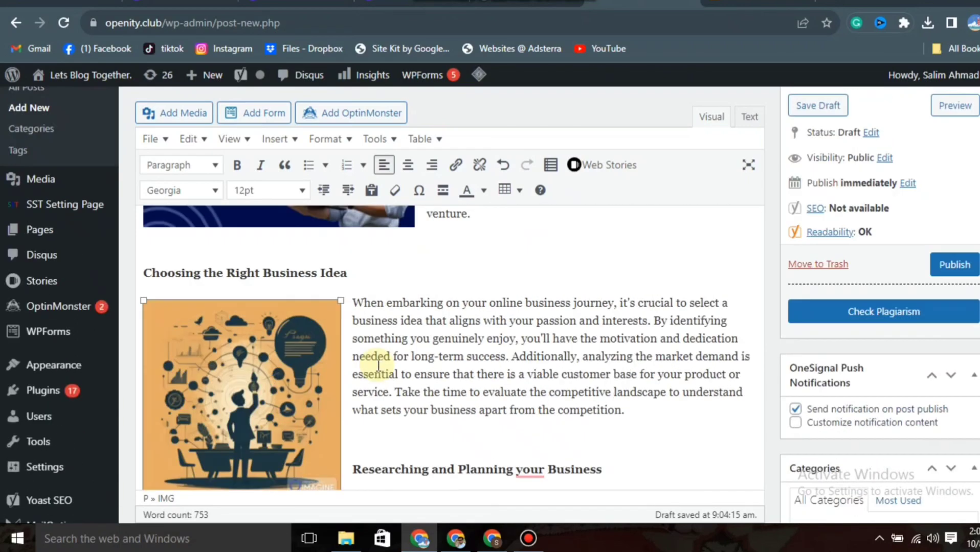
pyautogui.scroll(-1, 378, 365)
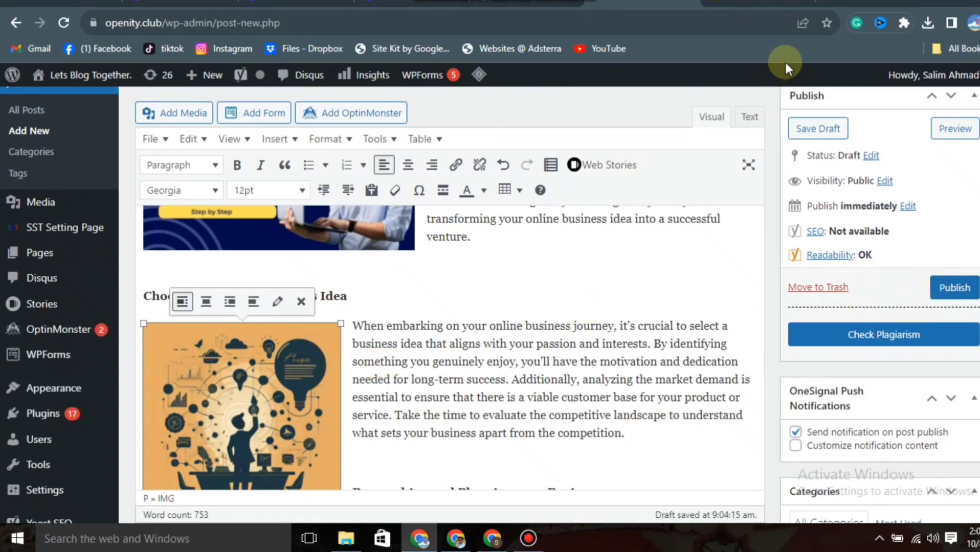
# Switch to Blogger and start a new post, placing the cursor in its body for the article.
pyautogui.click(753, 3)
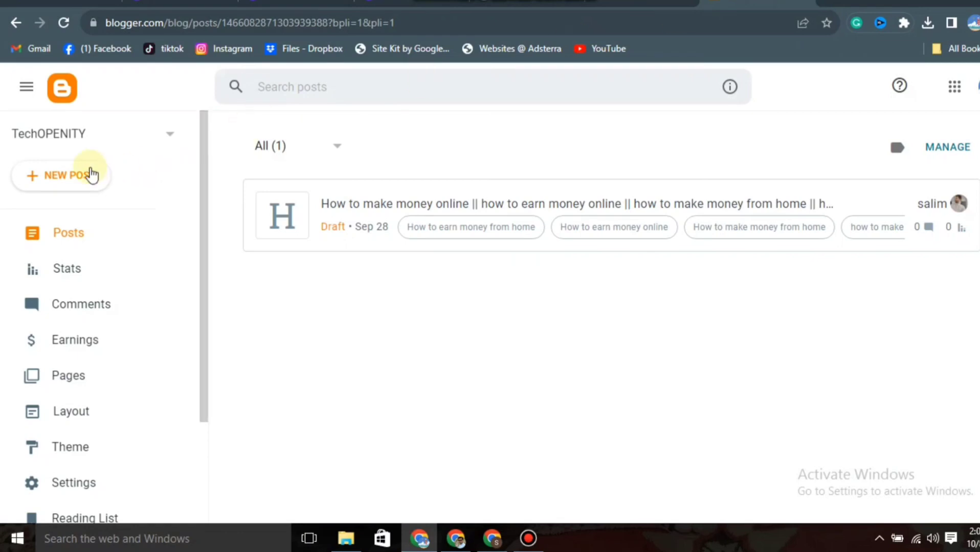
pyautogui.click(63, 177)
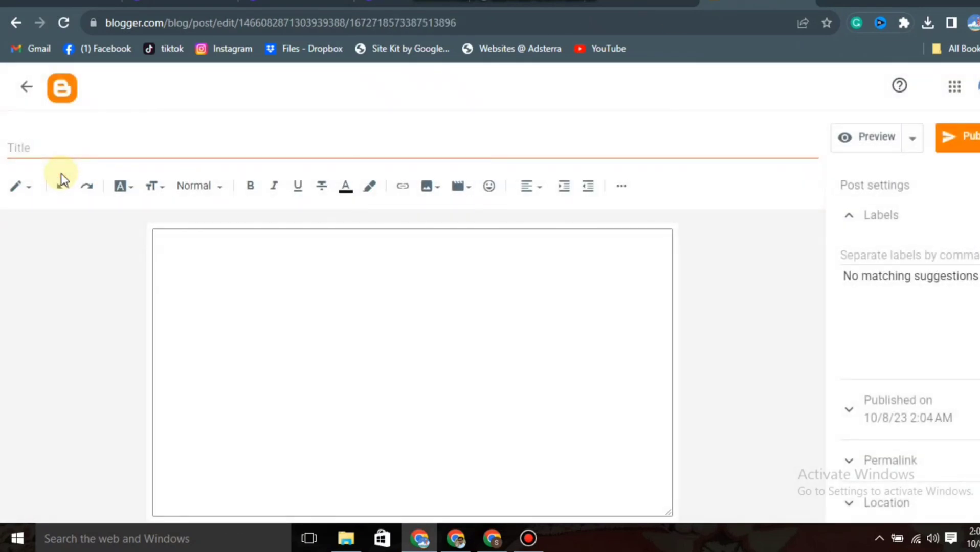
pyautogui.click(204, 261)
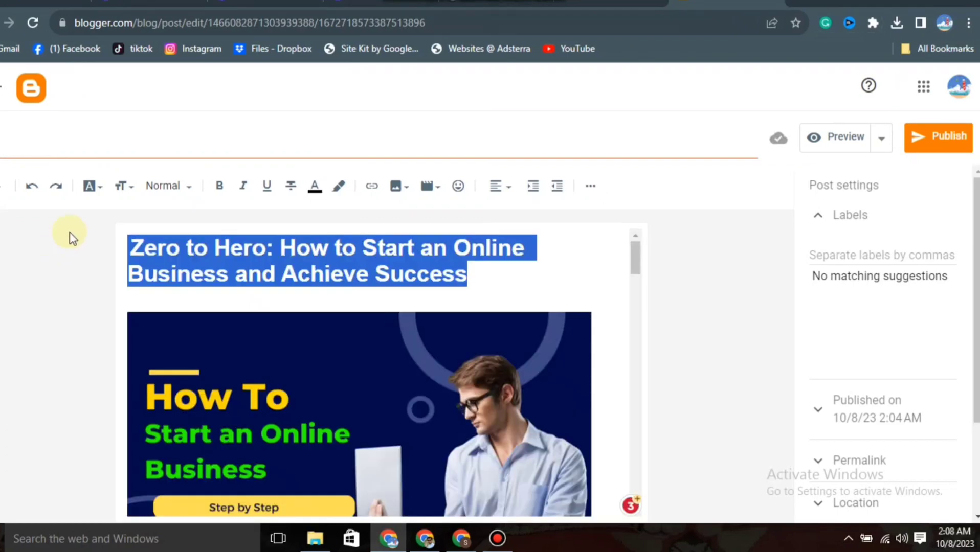
# Enter "Zero to Hero: How to Start an Online Business and Achieve Success" as the Blogger post title and review the illustrated article body.
pyautogui.click(119, 144)
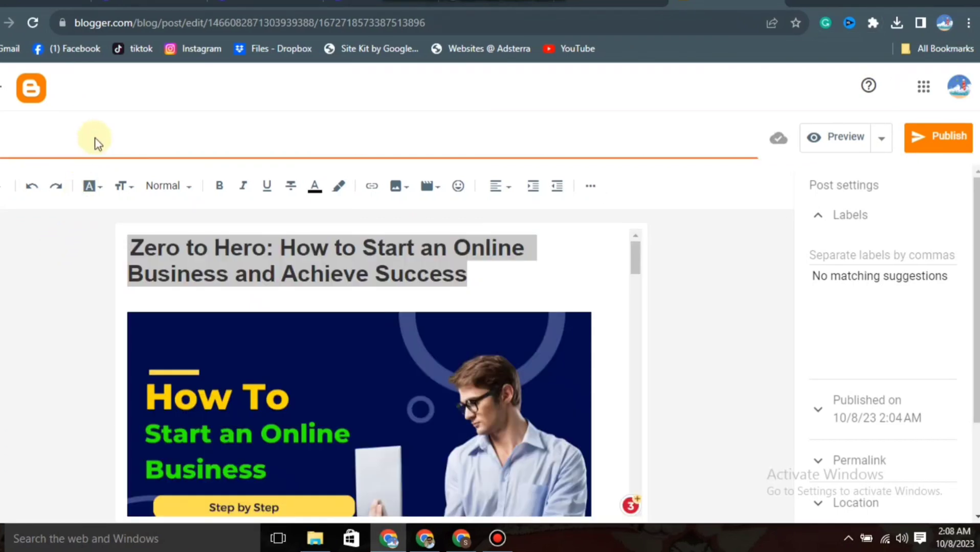
pyautogui.write('Zero to Hero: How to Start an Online Business and Achieve Success')
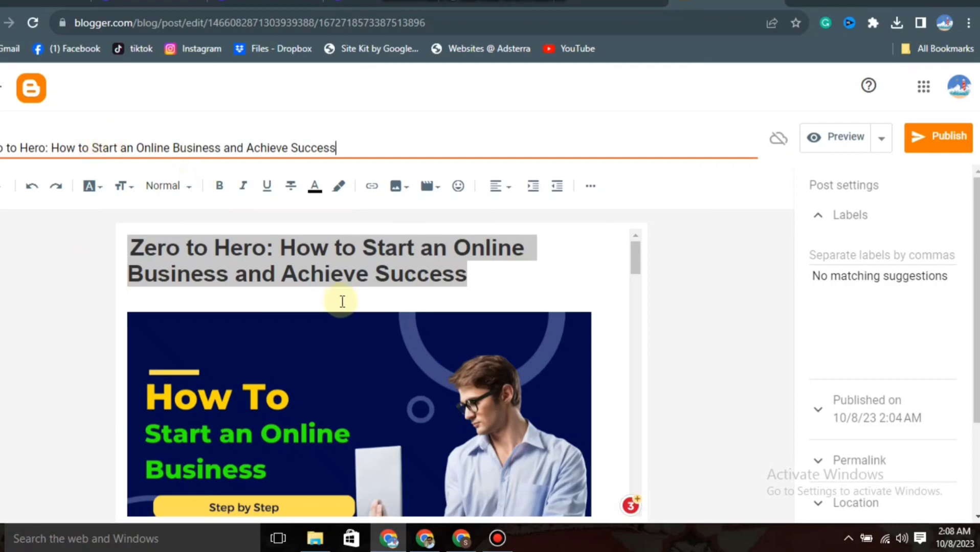
pyautogui.scroll(-9, 340, 302)
pyautogui.scroll(-10, 342, 302)
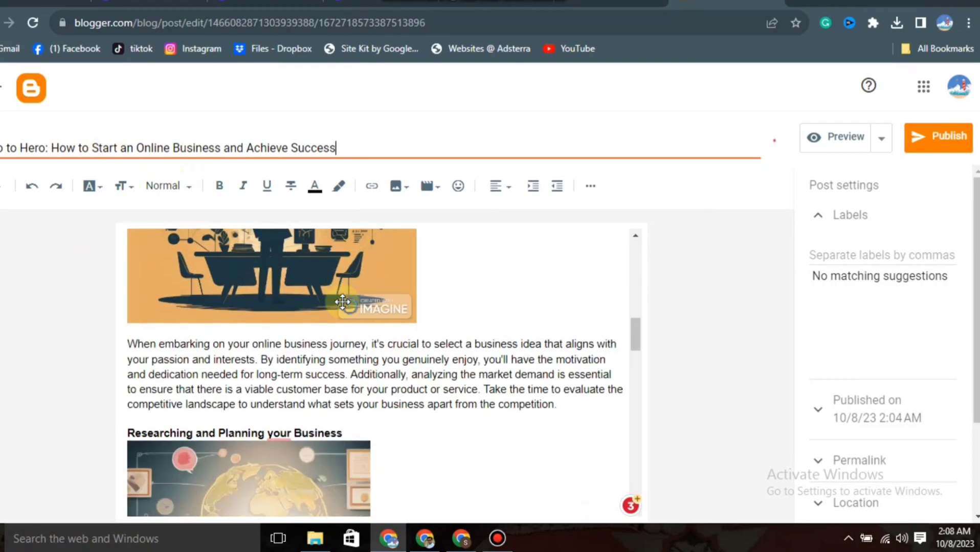
pyautogui.scroll(-3, 342, 301)
pyautogui.scroll(20, 342, 301)
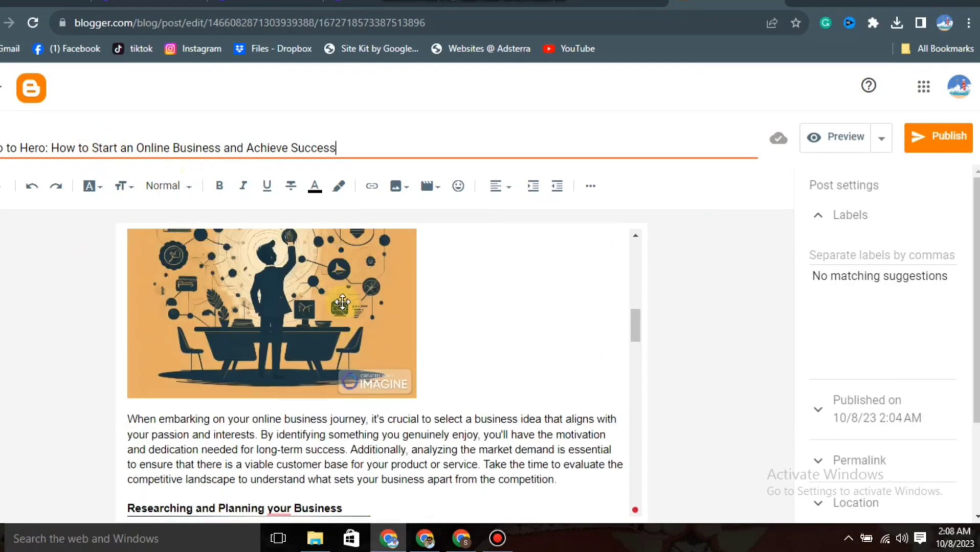
pyautogui.scroll(2, 390, 263)
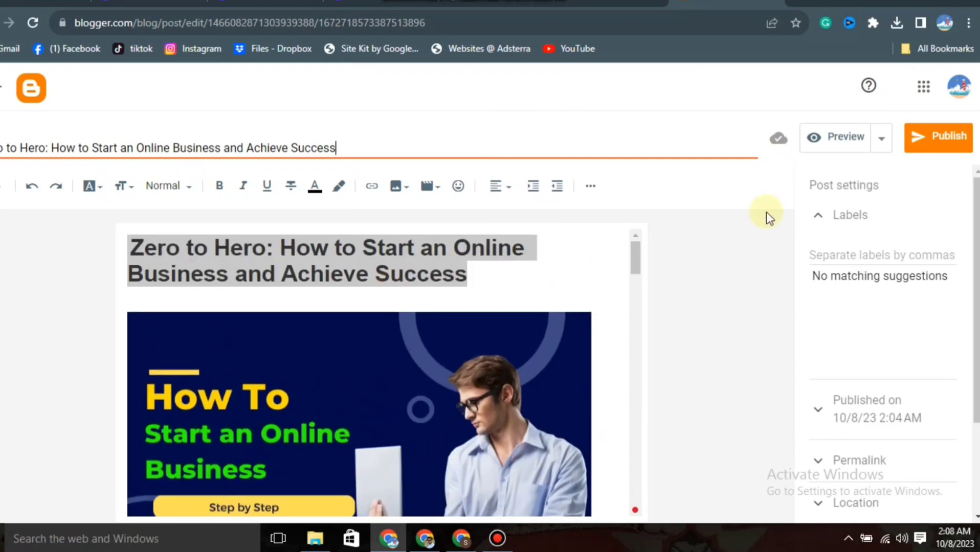